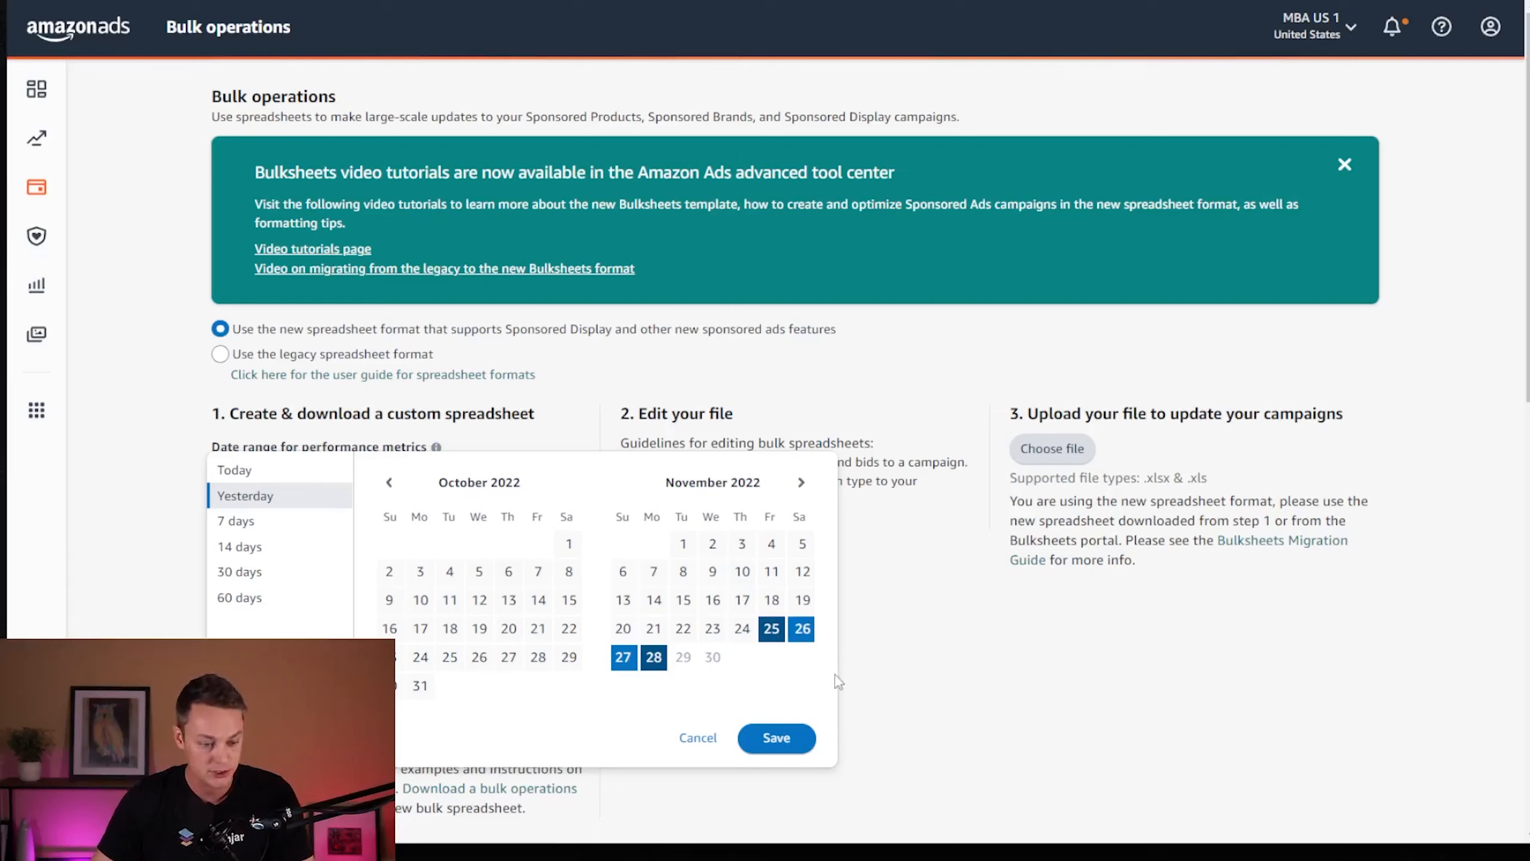
- Apply the Nov 25 to Nov 28, 2022 date range and download the bulk file dated Nov 27 2022 09:04:16
{"action": "left_click", "coordinate": [777, 738]}
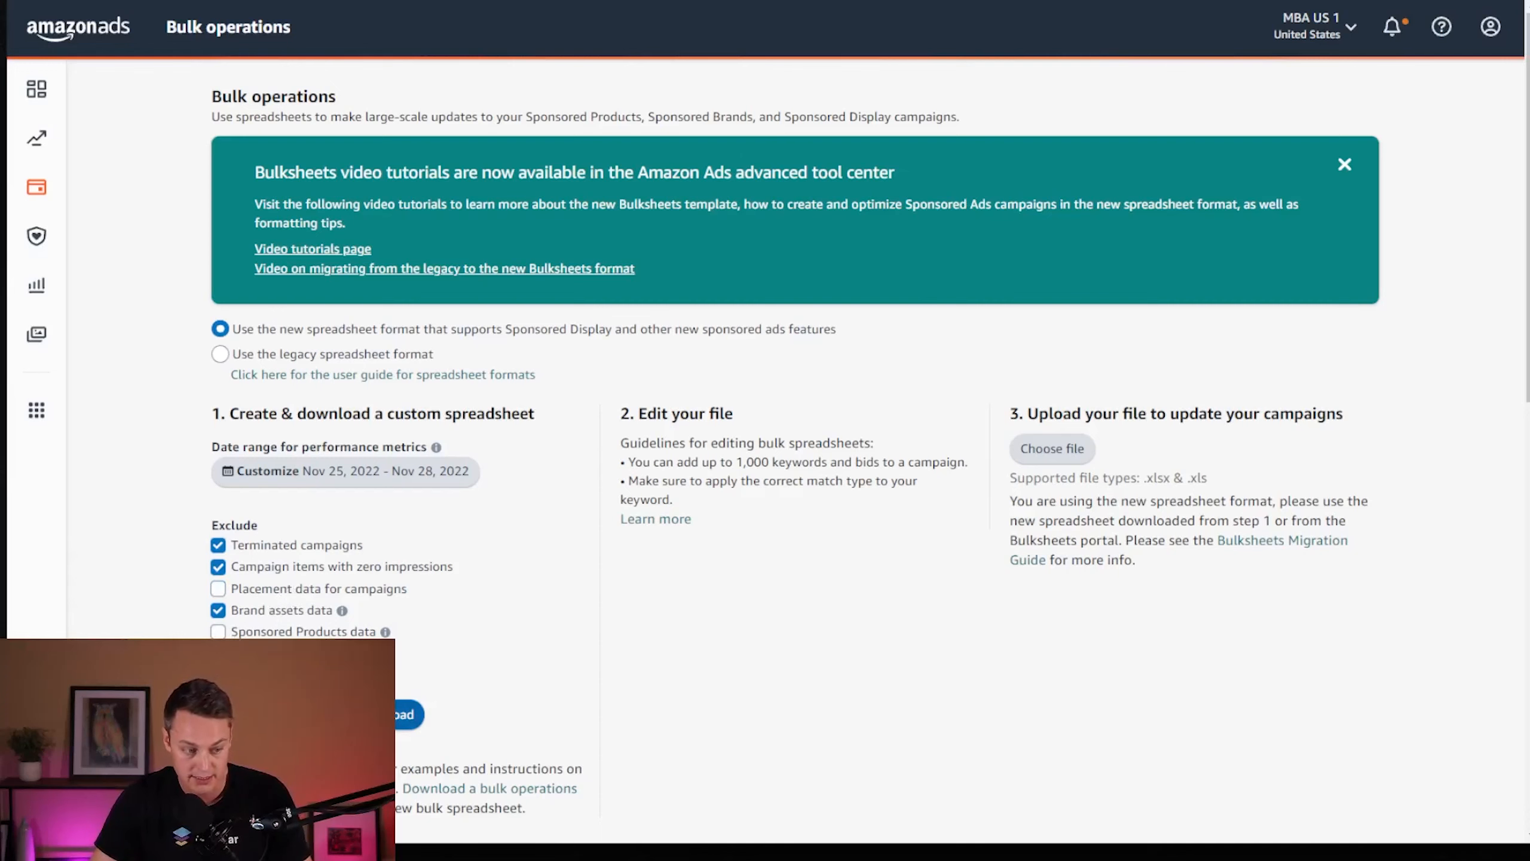
{"action": "scroll", "coordinate": [517, 718], "scroll_direction": "down", "scroll_amount": 5}
{"action": "scroll", "coordinate": [386, 413], "scroll_direction": "down", "scroll_amount": 5}
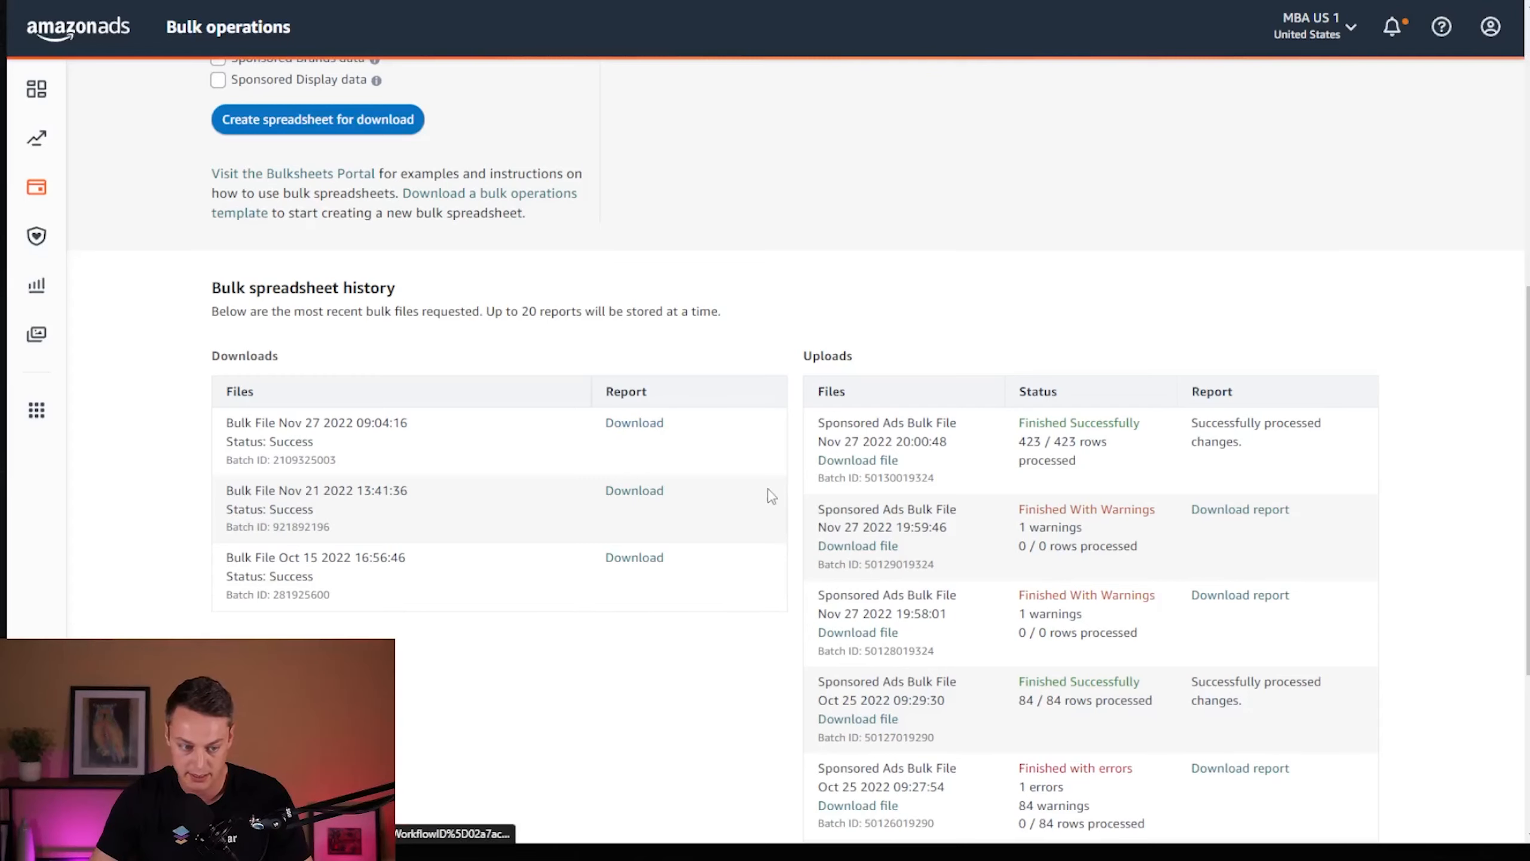
{"action": "left_click", "coordinate": [635, 422]}
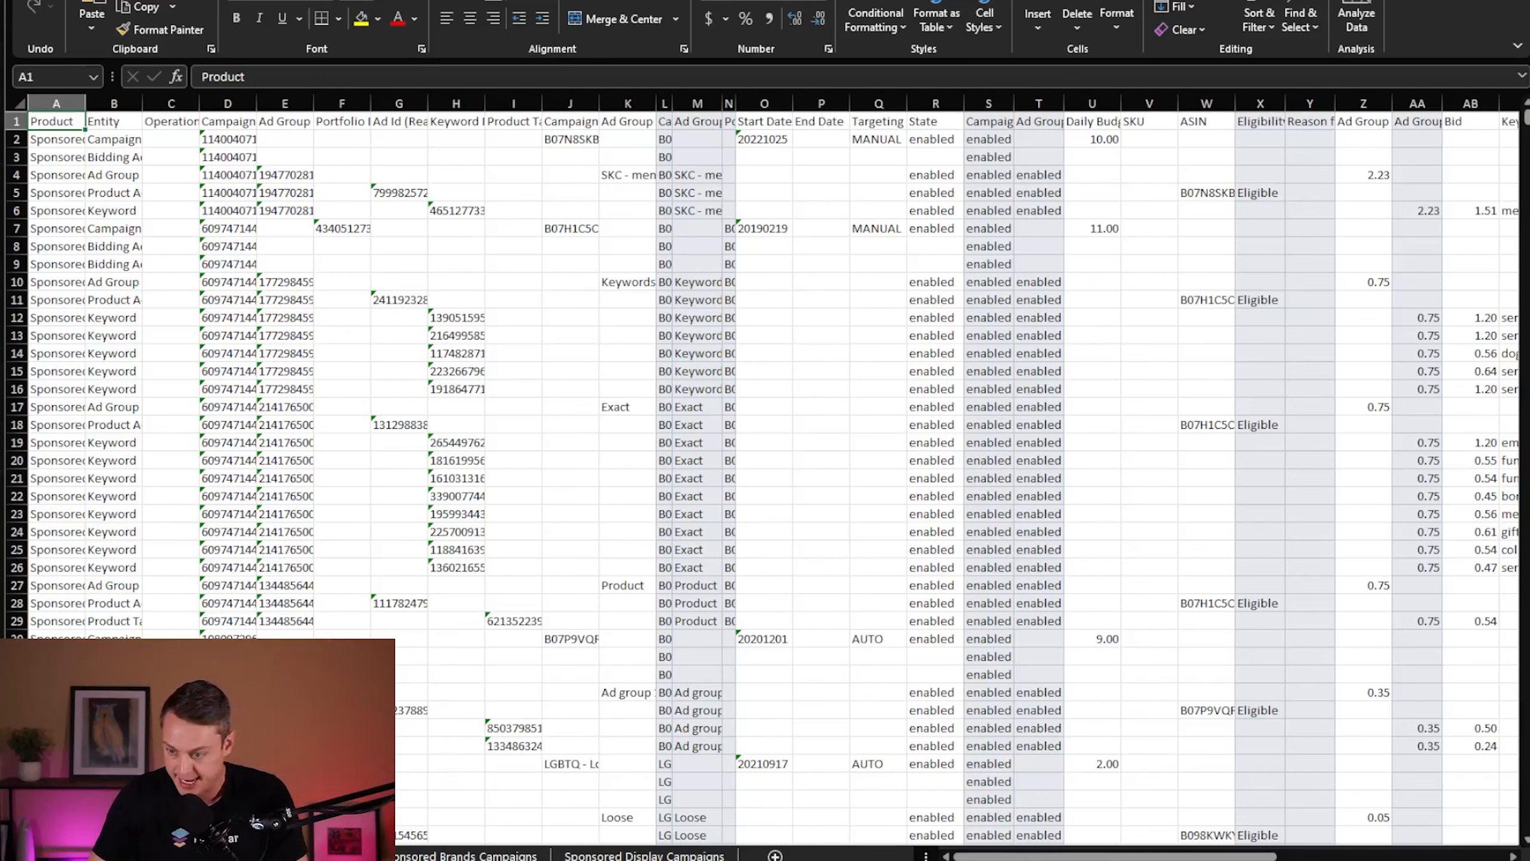
- Add filters to the header row in the bulk spreadsheet and filter the Entity column to Bidding Adjustment only
{"action": "left_click", "coordinate": [353, 1]}
{"action": "left_click", "coordinate": [774, 18]}
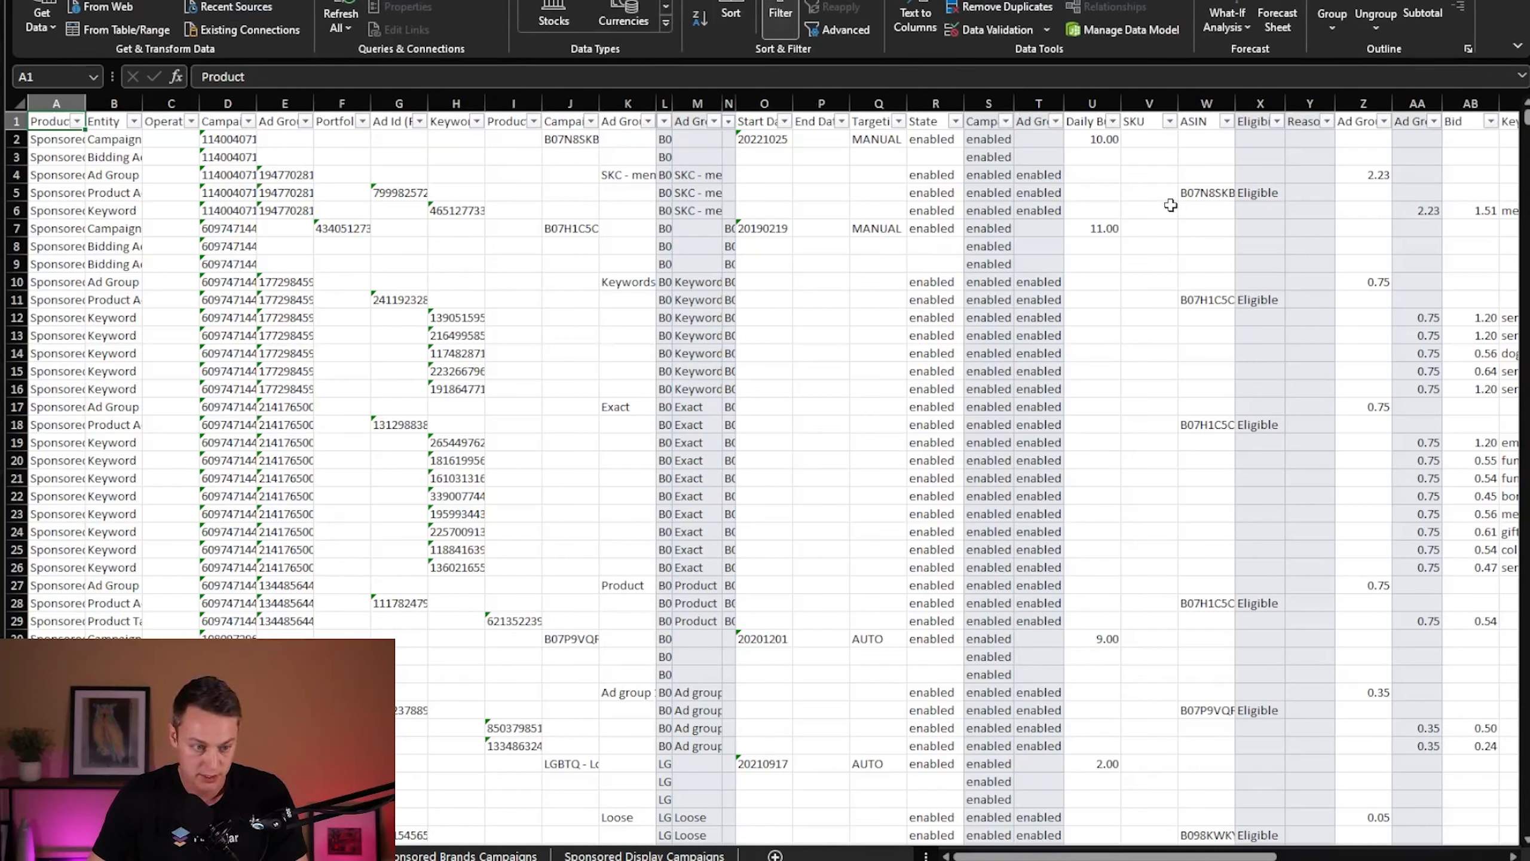
{"action": "left_click", "coordinate": [134, 121]}
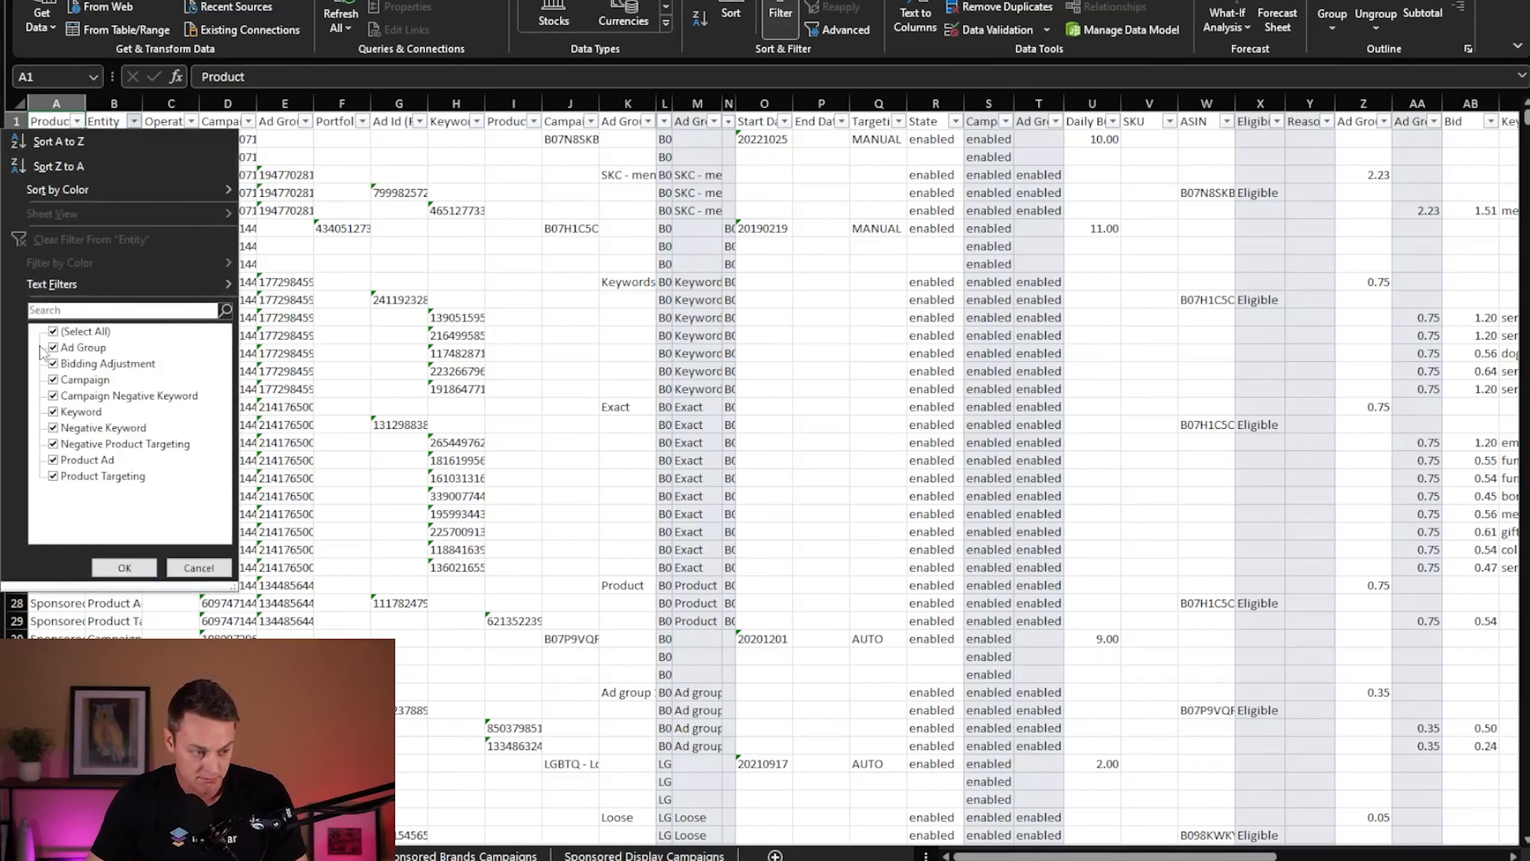
{"action": "left_click", "coordinate": [53, 331]}
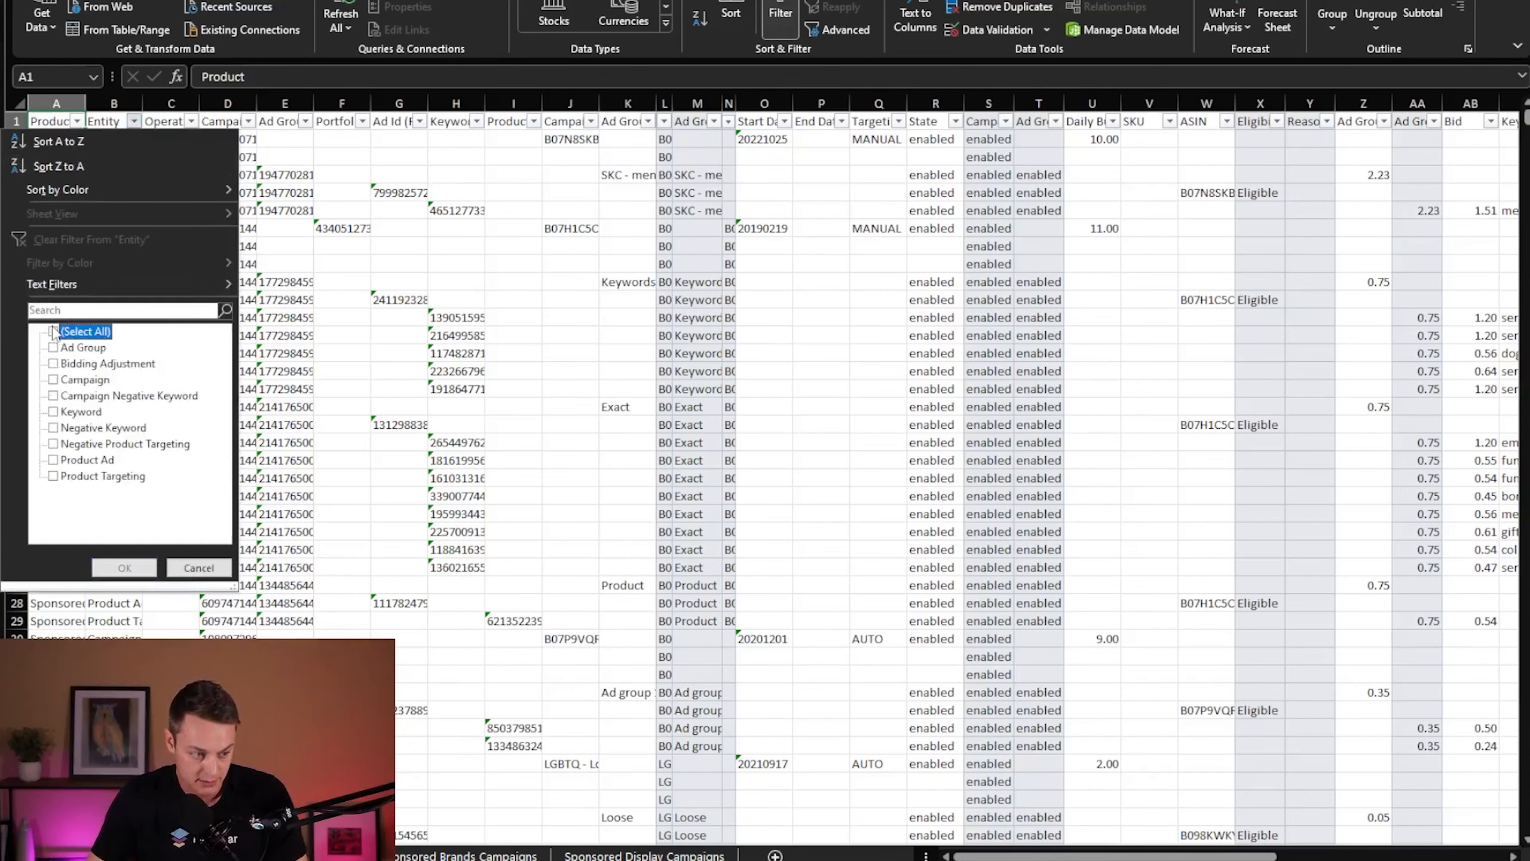
{"action": "left_click", "coordinate": [54, 364]}
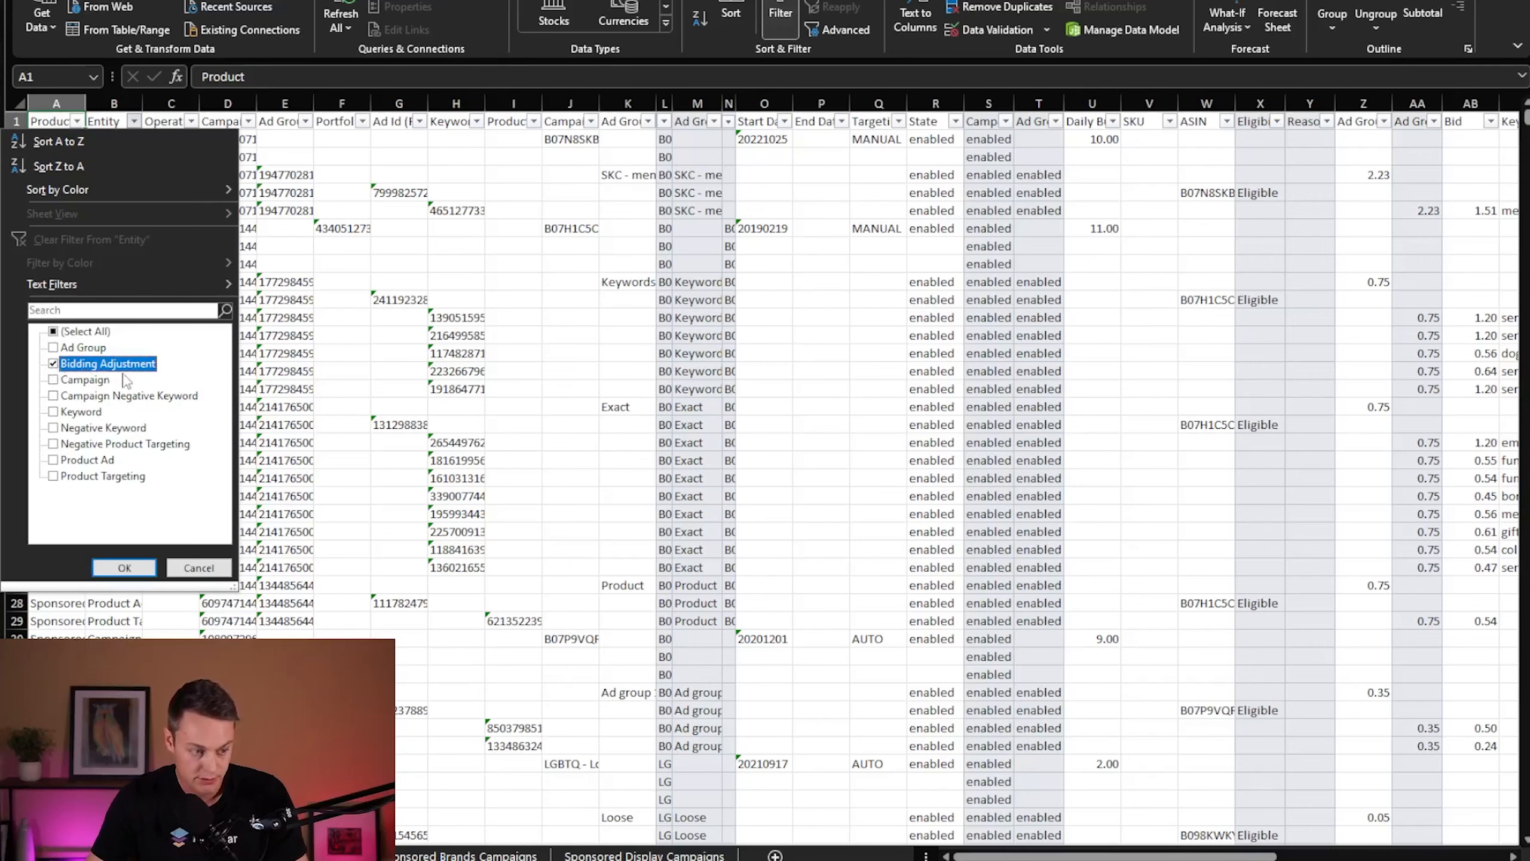
{"action": "left_click", "coordinate": [124, 567]}
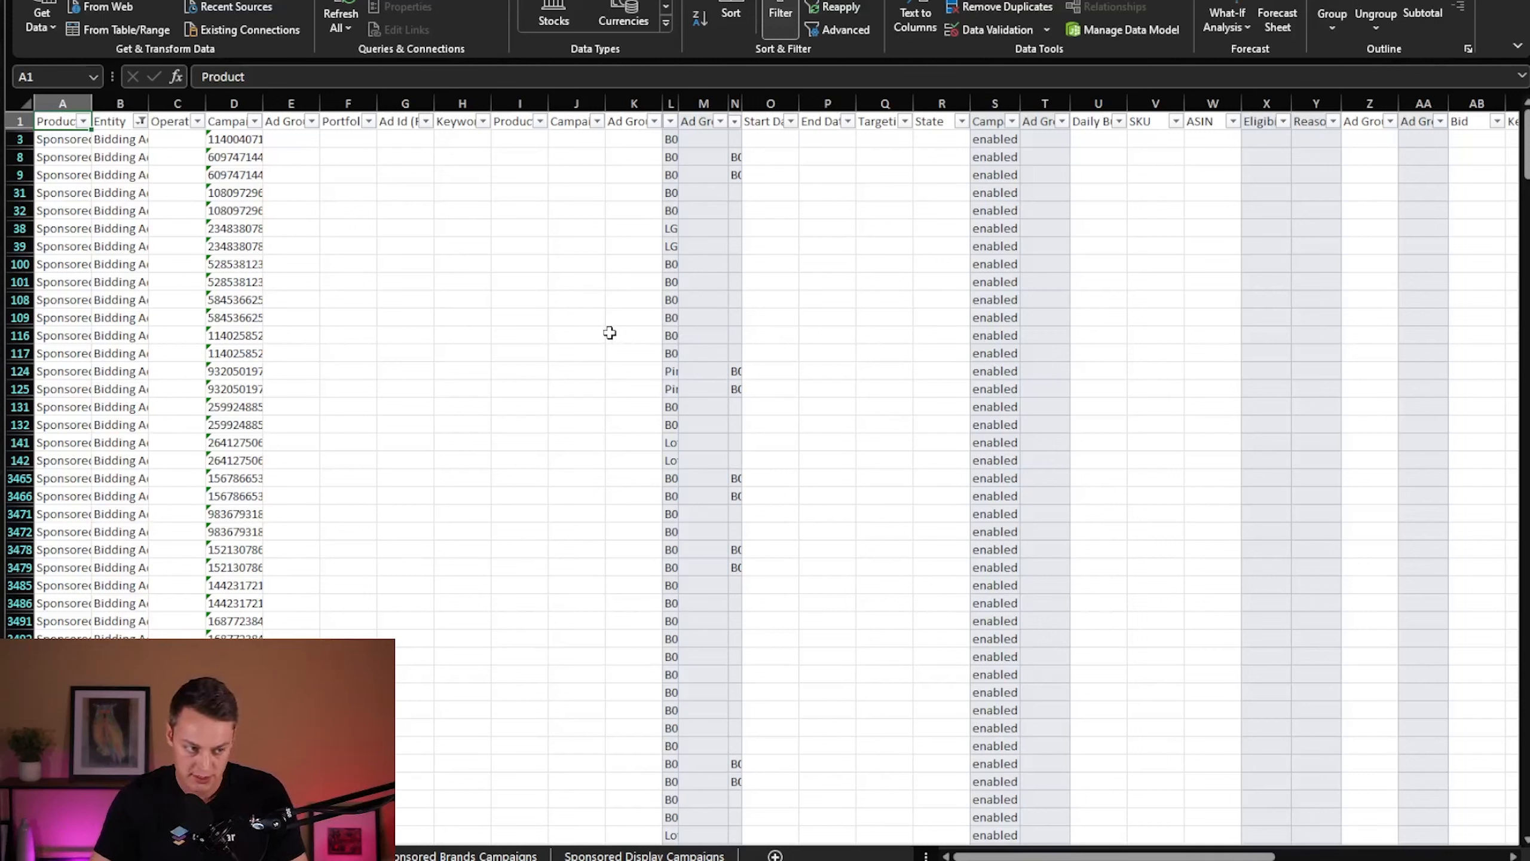
- Enter Update in the Operation column for all filtered Bidding Adjustment rows
{"action": "left_click", "coordinate": [169, 148]}
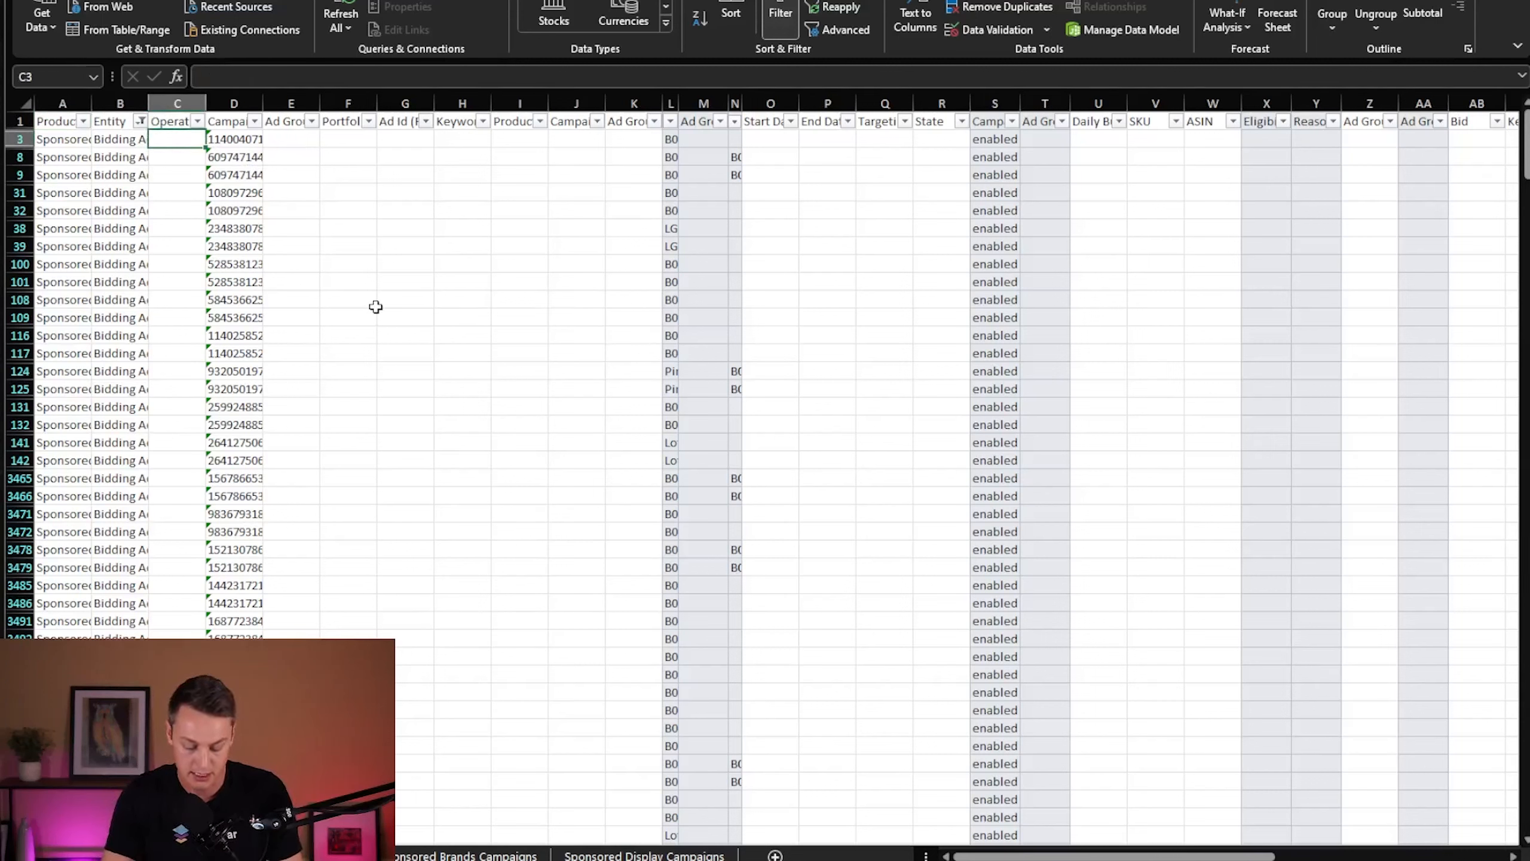
{"action": "type", "text": "Update"}
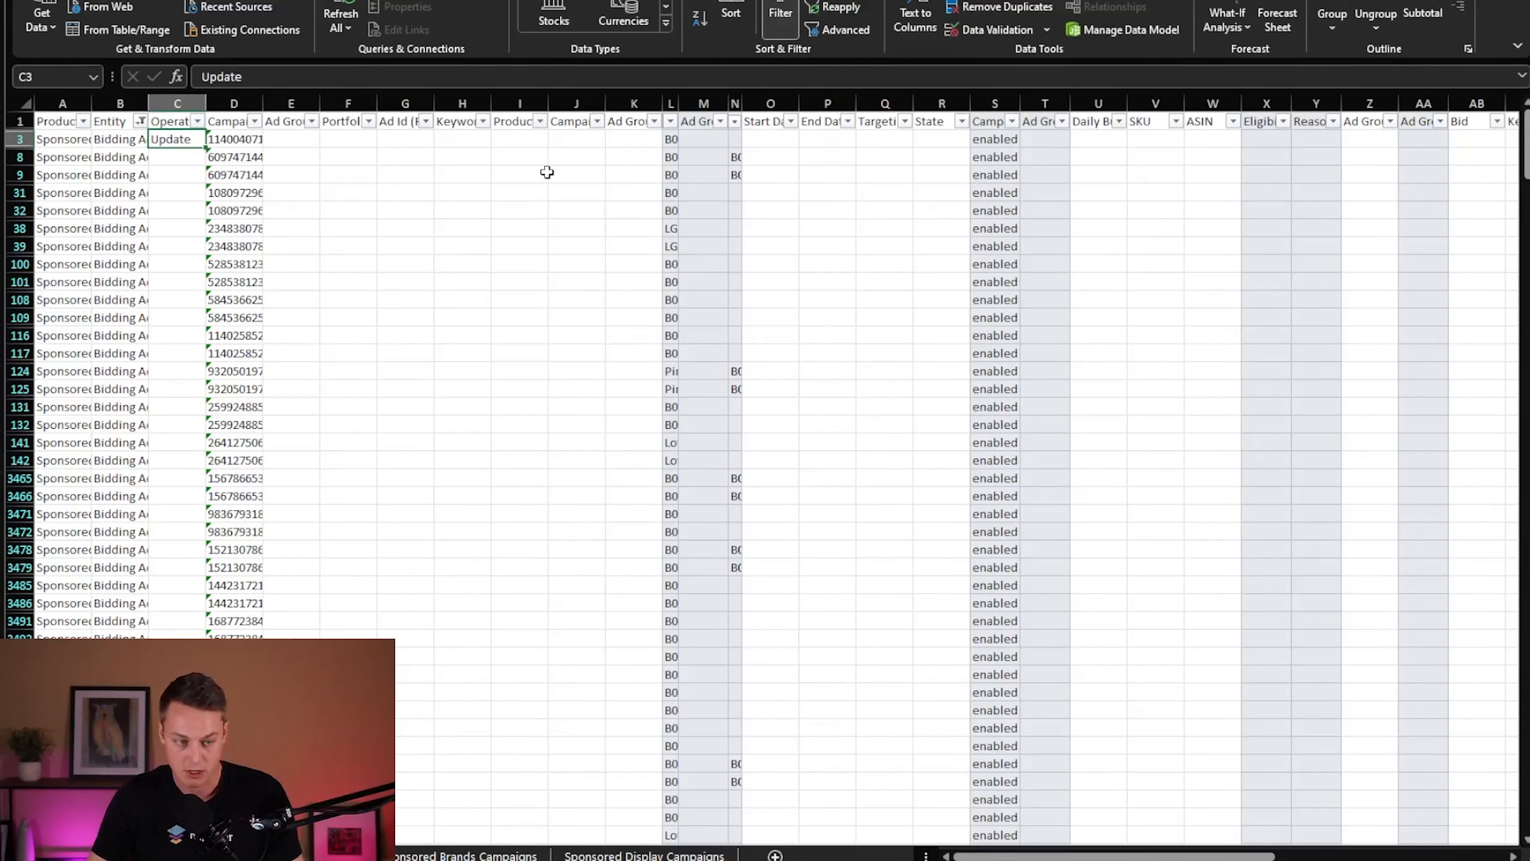
{"action": "left_click_drag", "start_coordinate": [207, 150], "coordinate": [190, 648]}
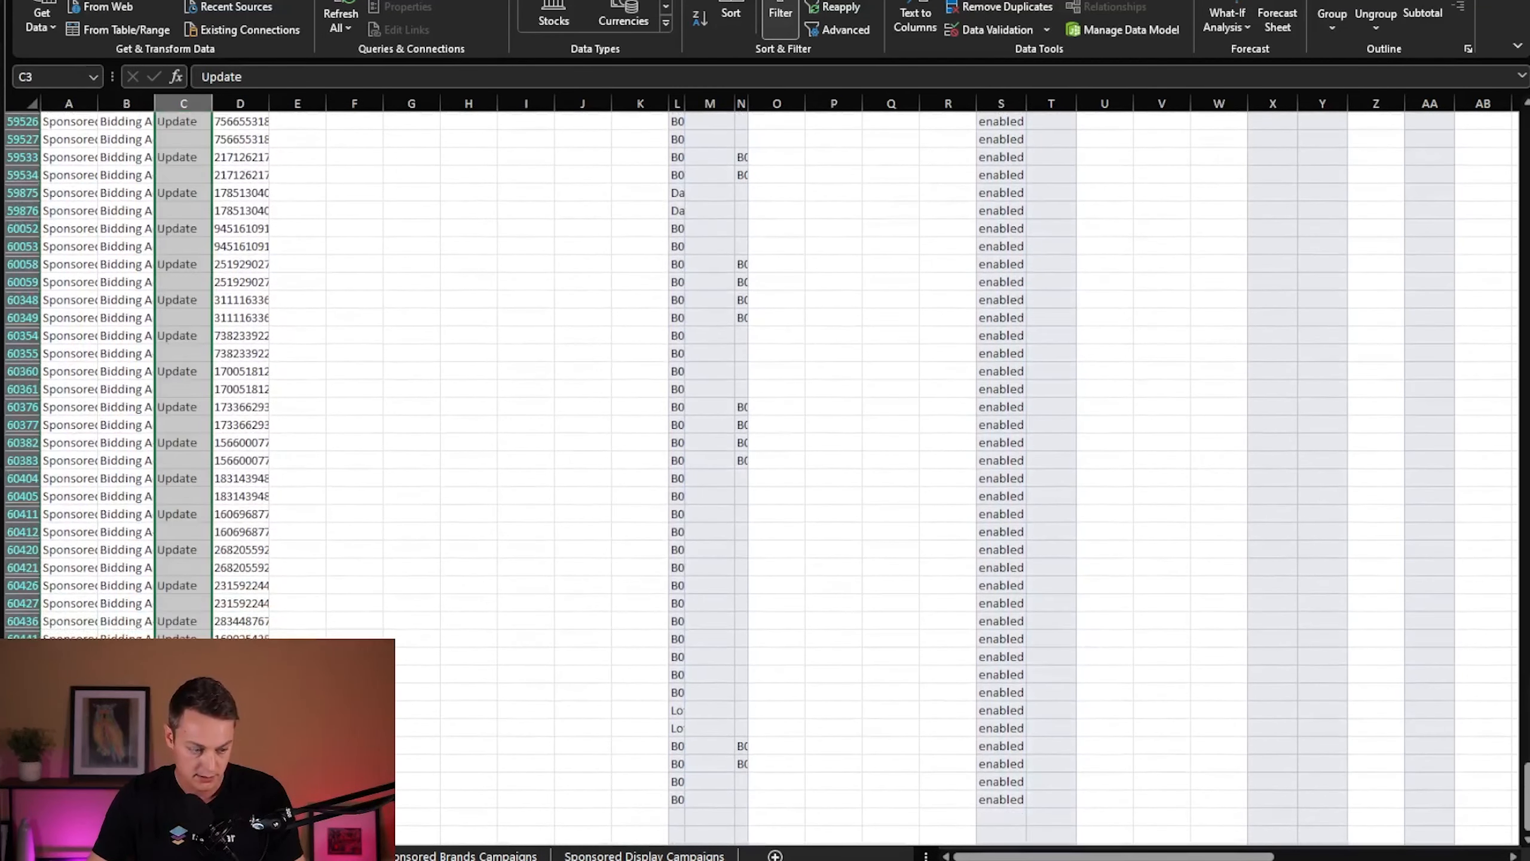
{"action": "scroll", "coordinate": [432, 564], "scroll_direction": "up", "scroll_amount": 20}
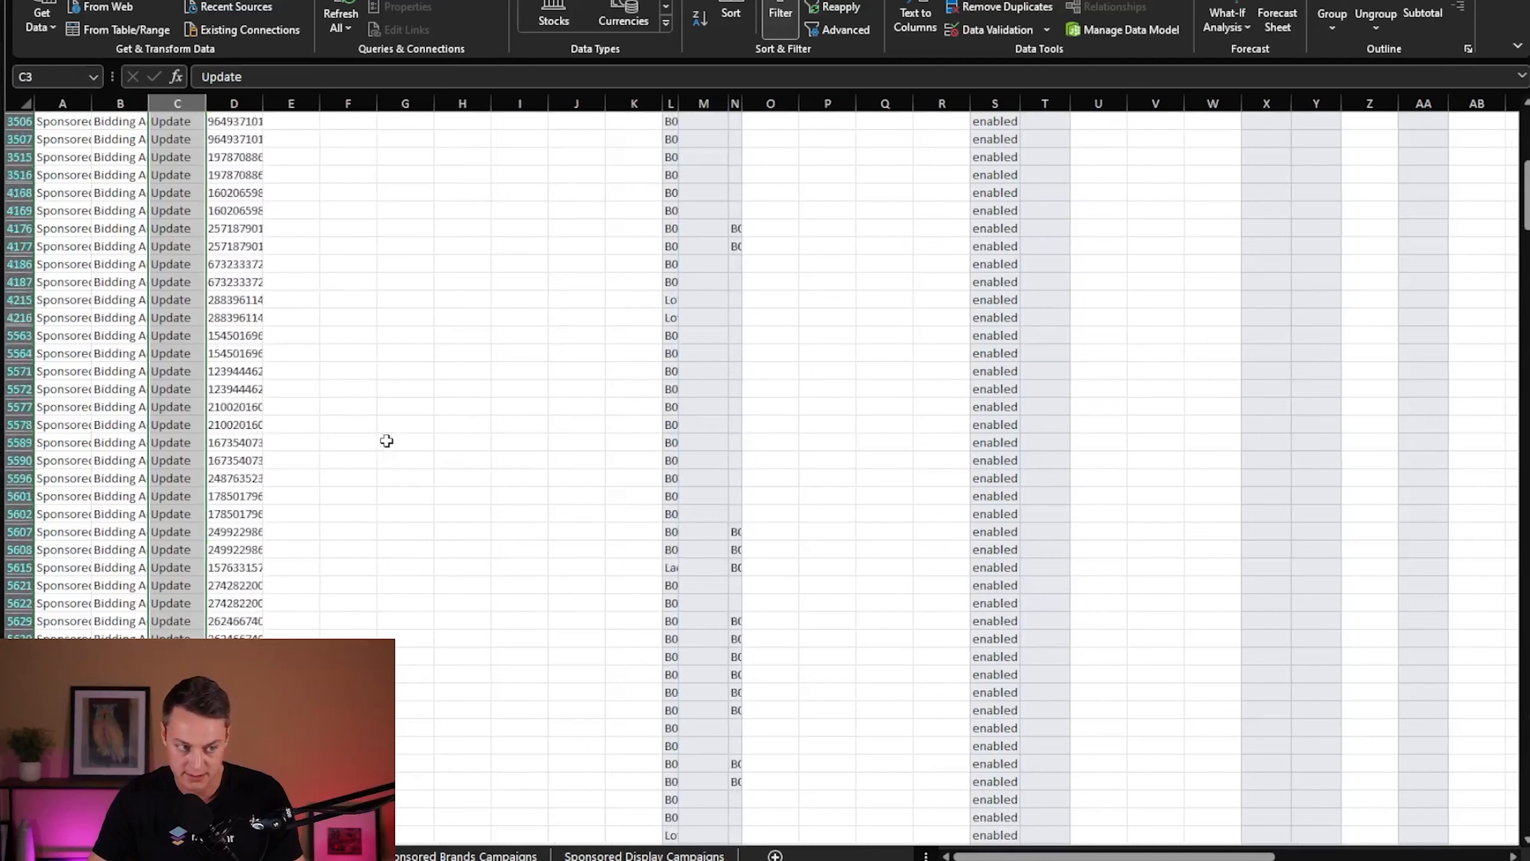
{"action": "scroll", "coordinate": [387, 441], "scroll_direction": "up", "scroll_amount": 10}
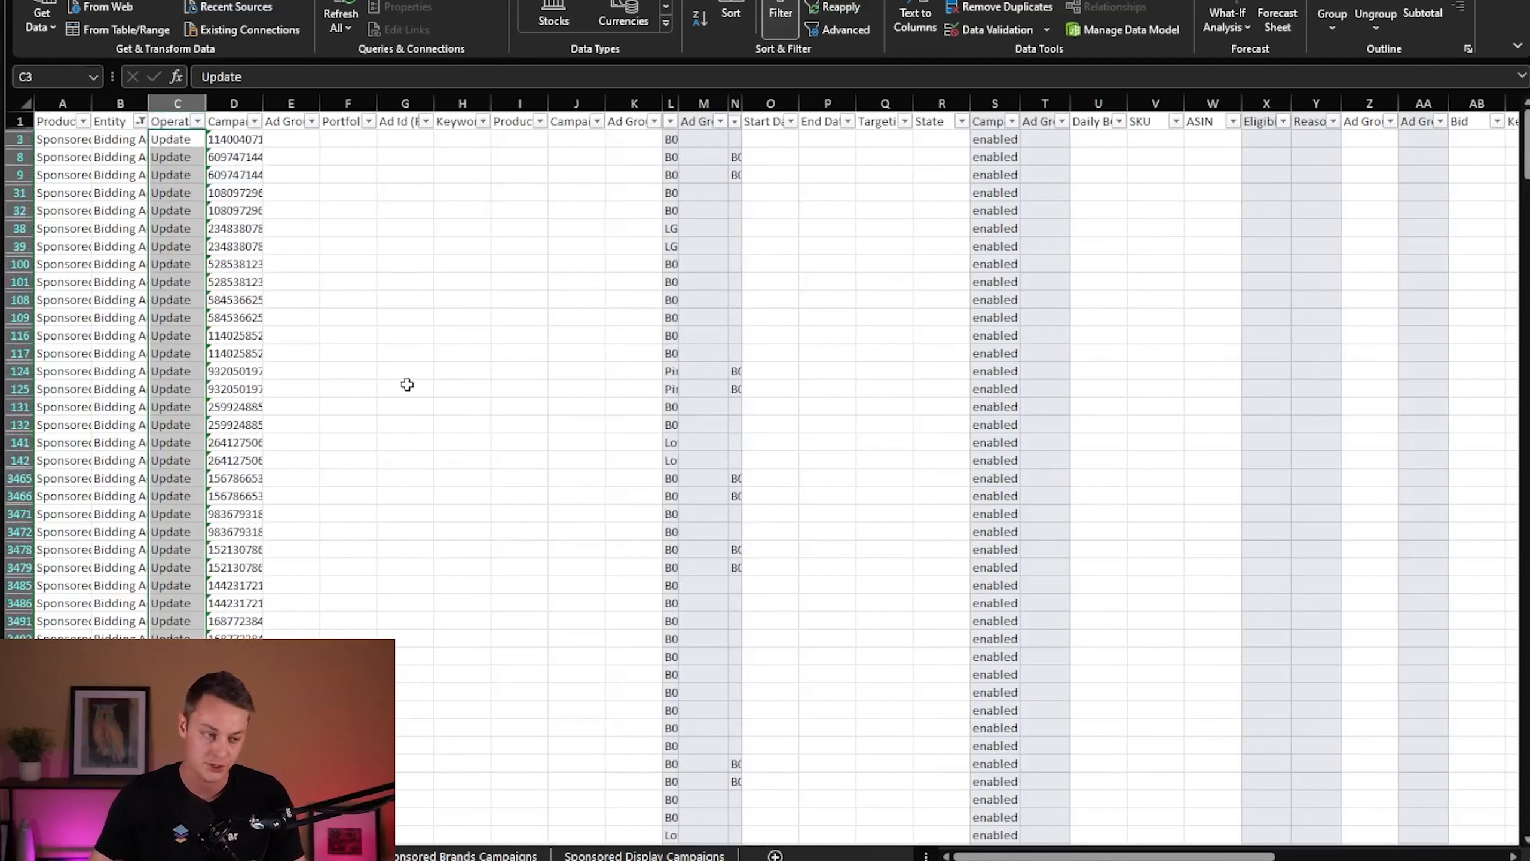
- Apply a custom filter to the Acos column showing rows that equal 0.00% or are greater than 30%
{"action": "scroll", "coordinate": [533, 253], "scroll_direction": "right", "scroll_amount": 3}
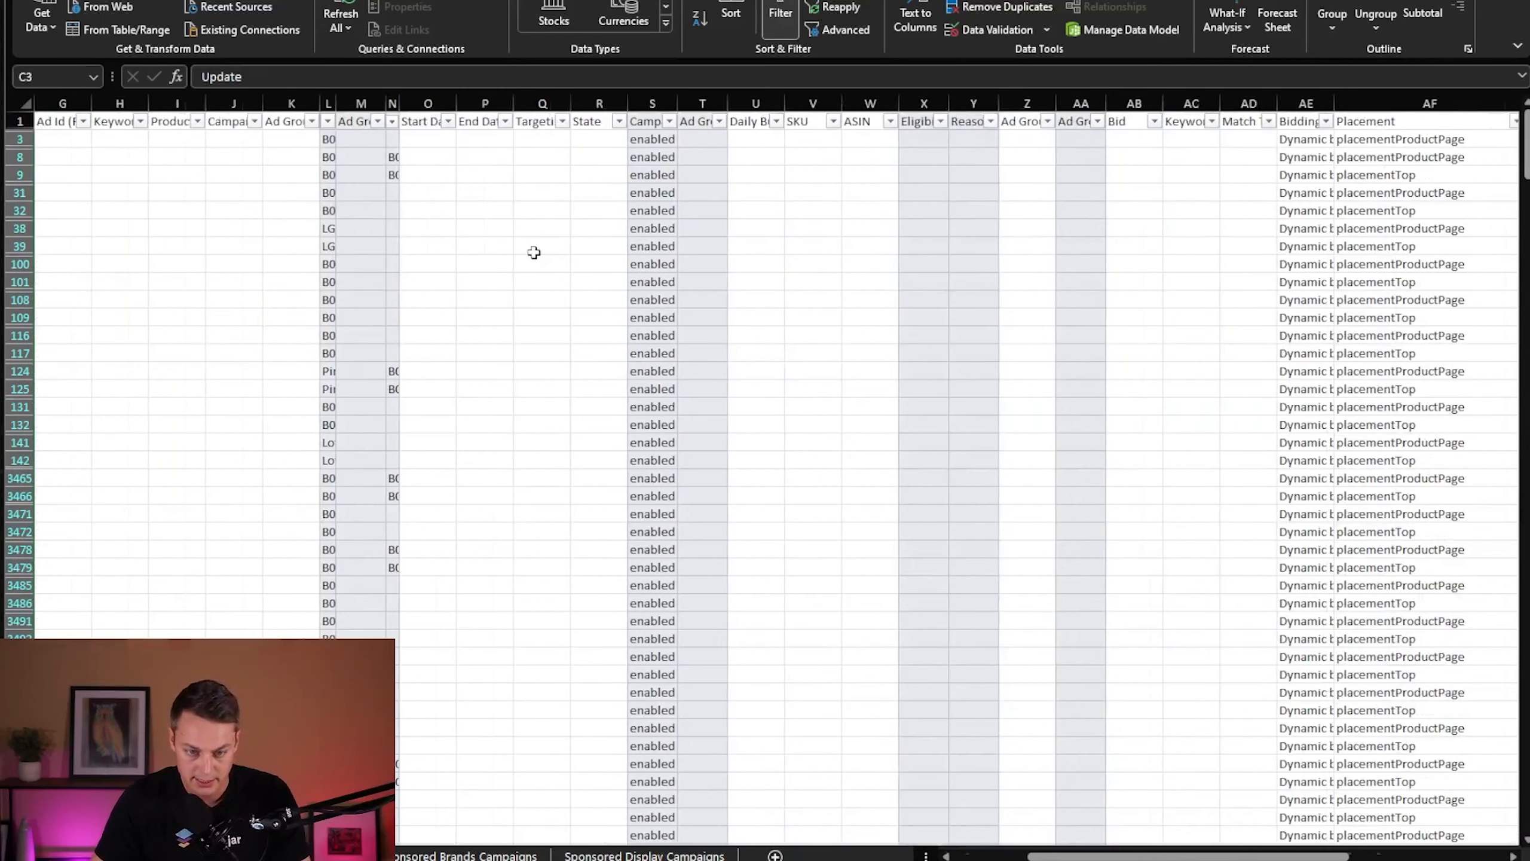
{"action": "scroll", "coordinate": [531, 262], "scroll_direction": "right", "scroll_amount": 6}
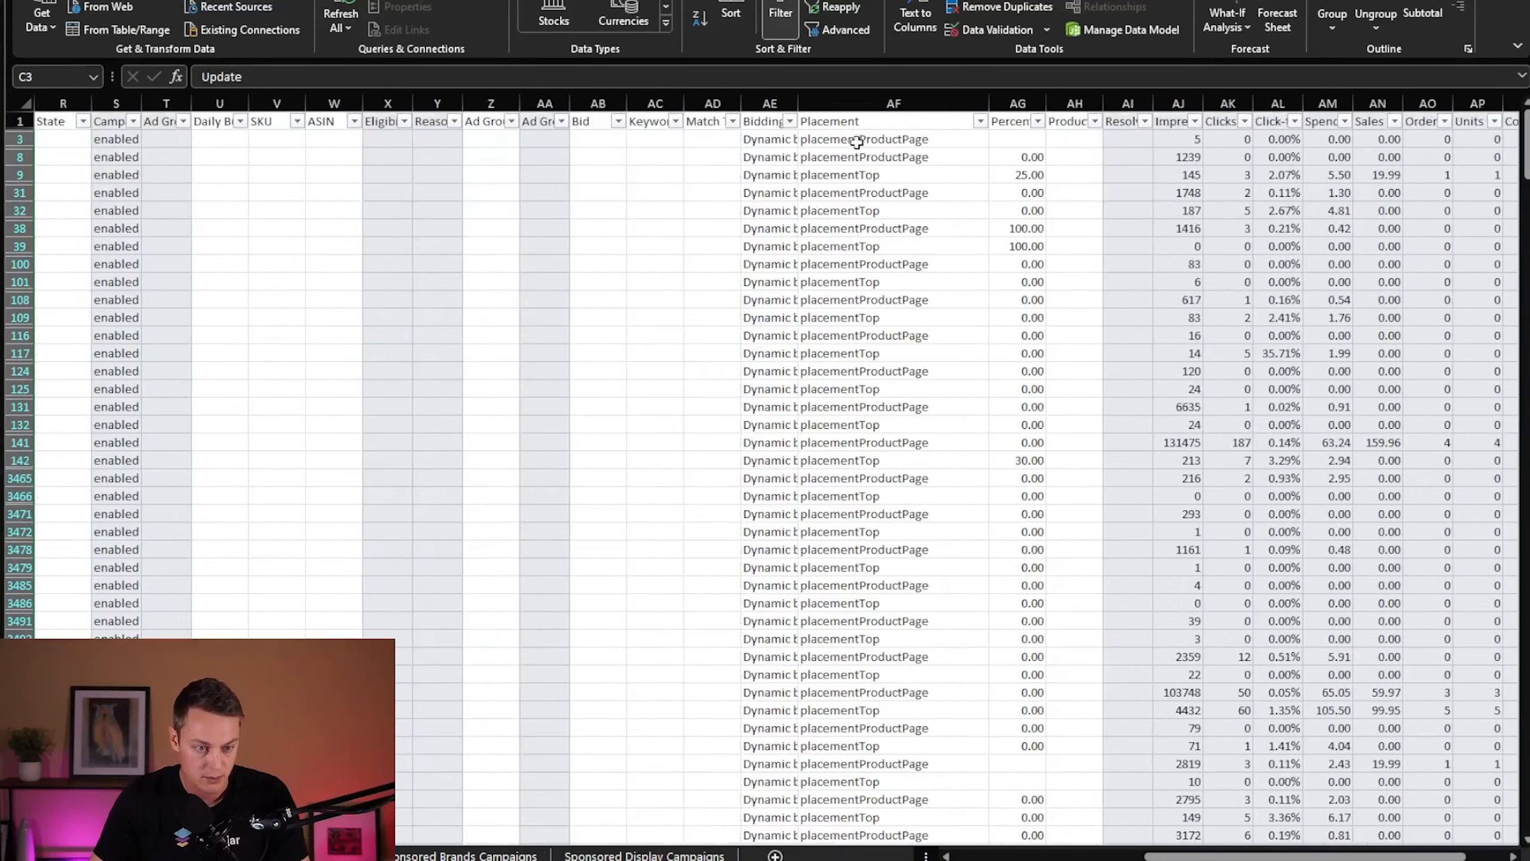
{"action": "scroll", "coordinate": [883, 195], "scroll_direction": "right", "scroll_amount": 2}
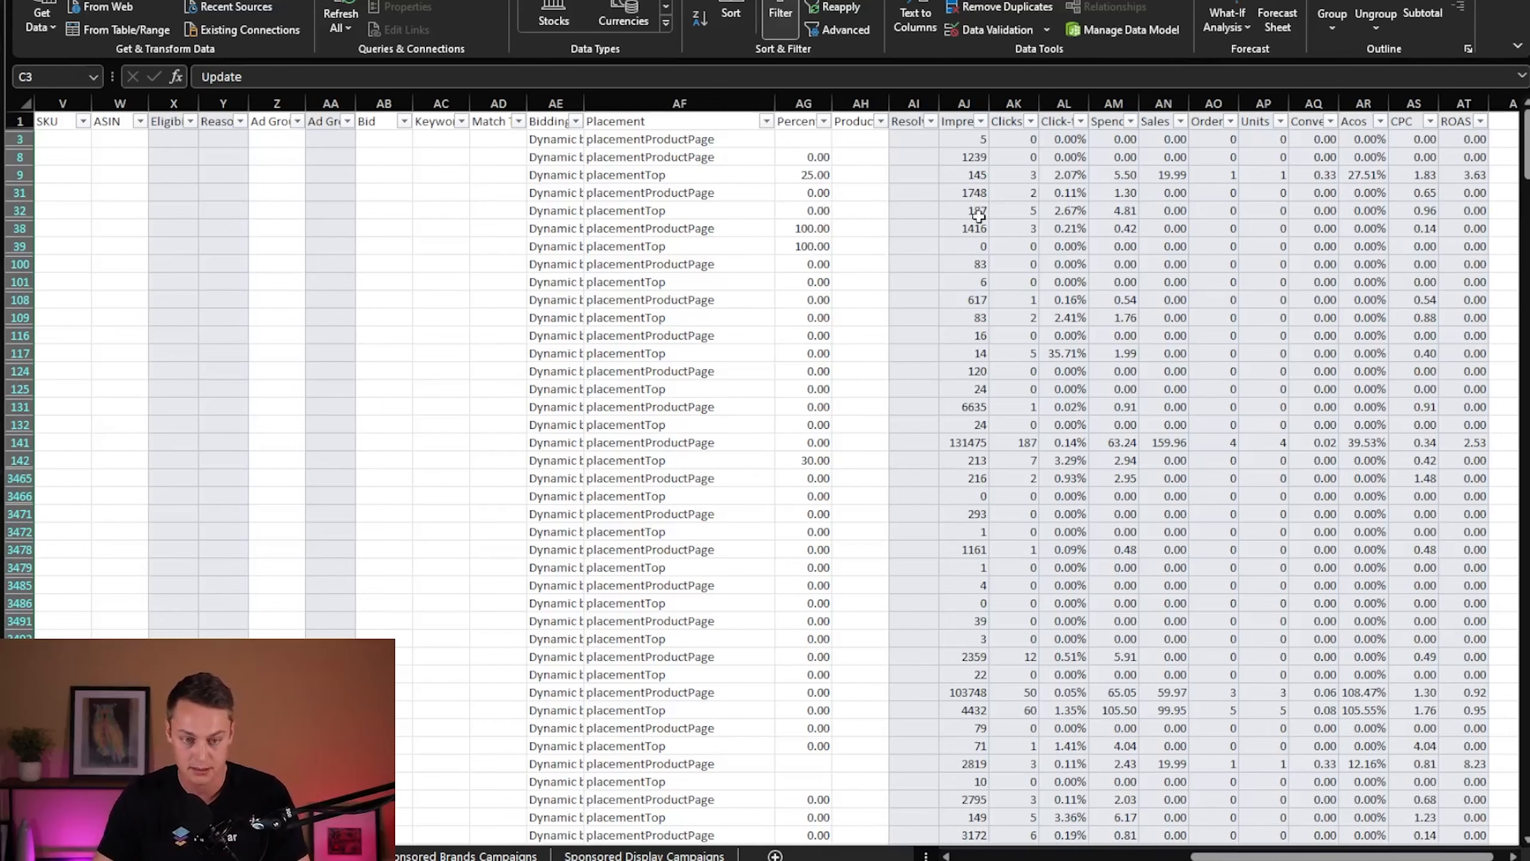
{"action": "scroll", "coordinate": [974, 322], "scroll_direction": "left", "scroll_amount": 1}
{"action": "scroll", "coordinate": [1079, 306], "scroll_direction": "right", "scroll_amount": 3}
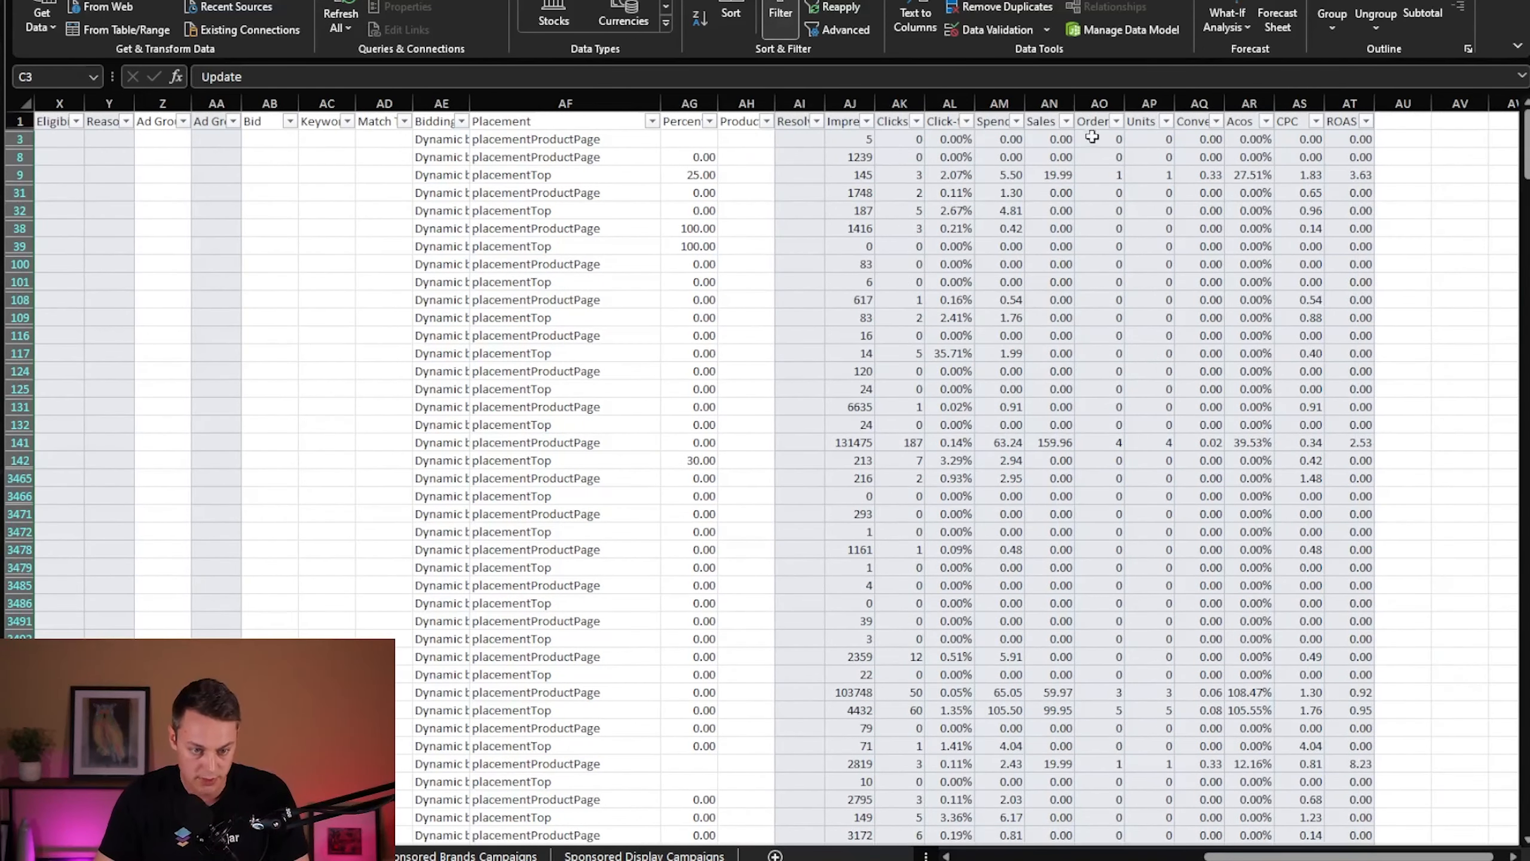
{"action": "left_click", "coordinate": [1266, 123]}
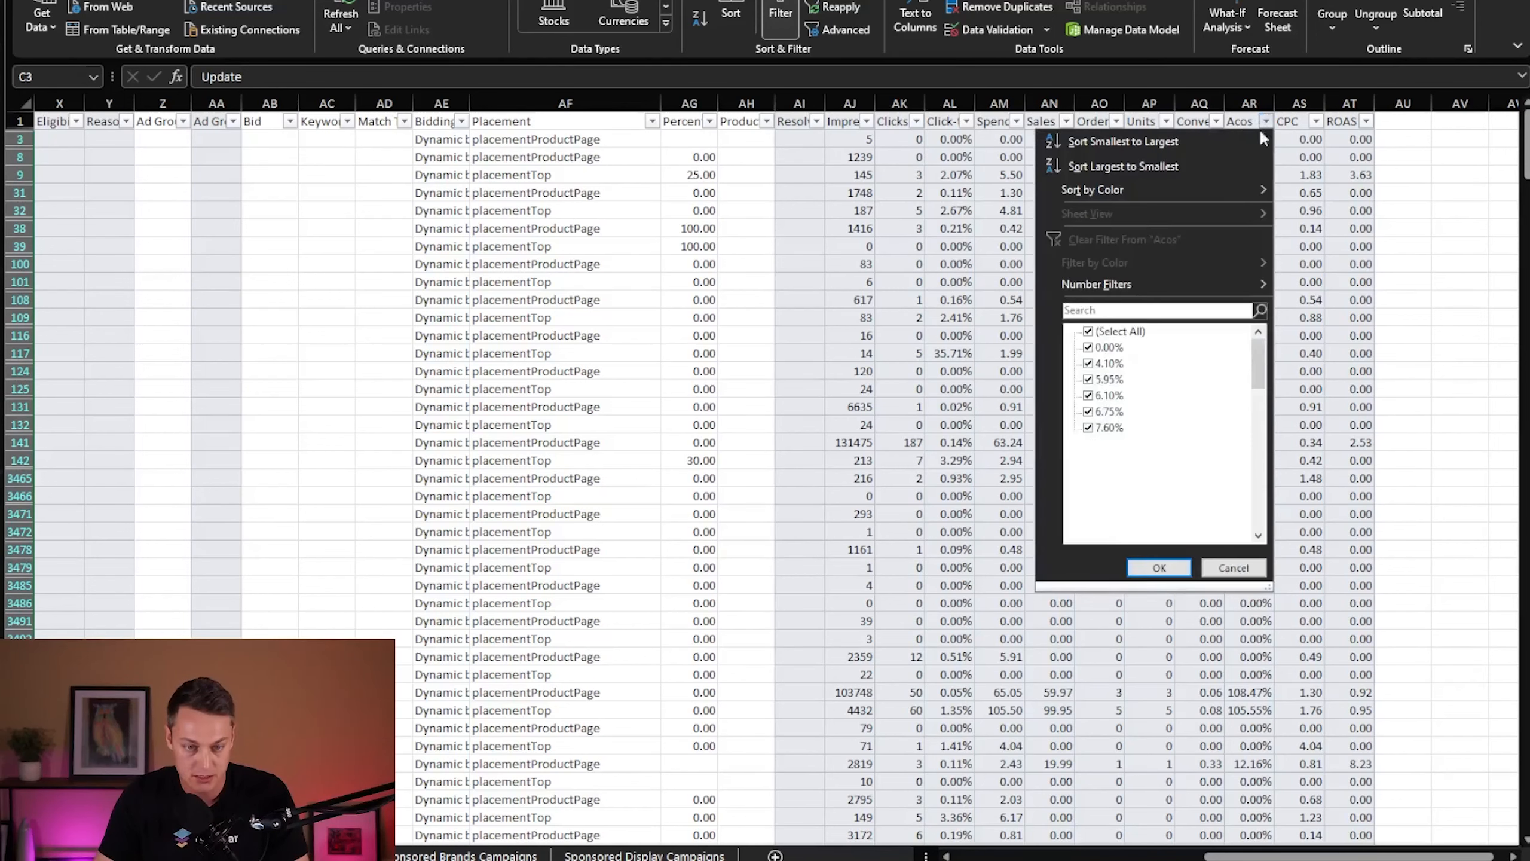
{"action": "mouse_move", "coordinate": [1184, 282]}
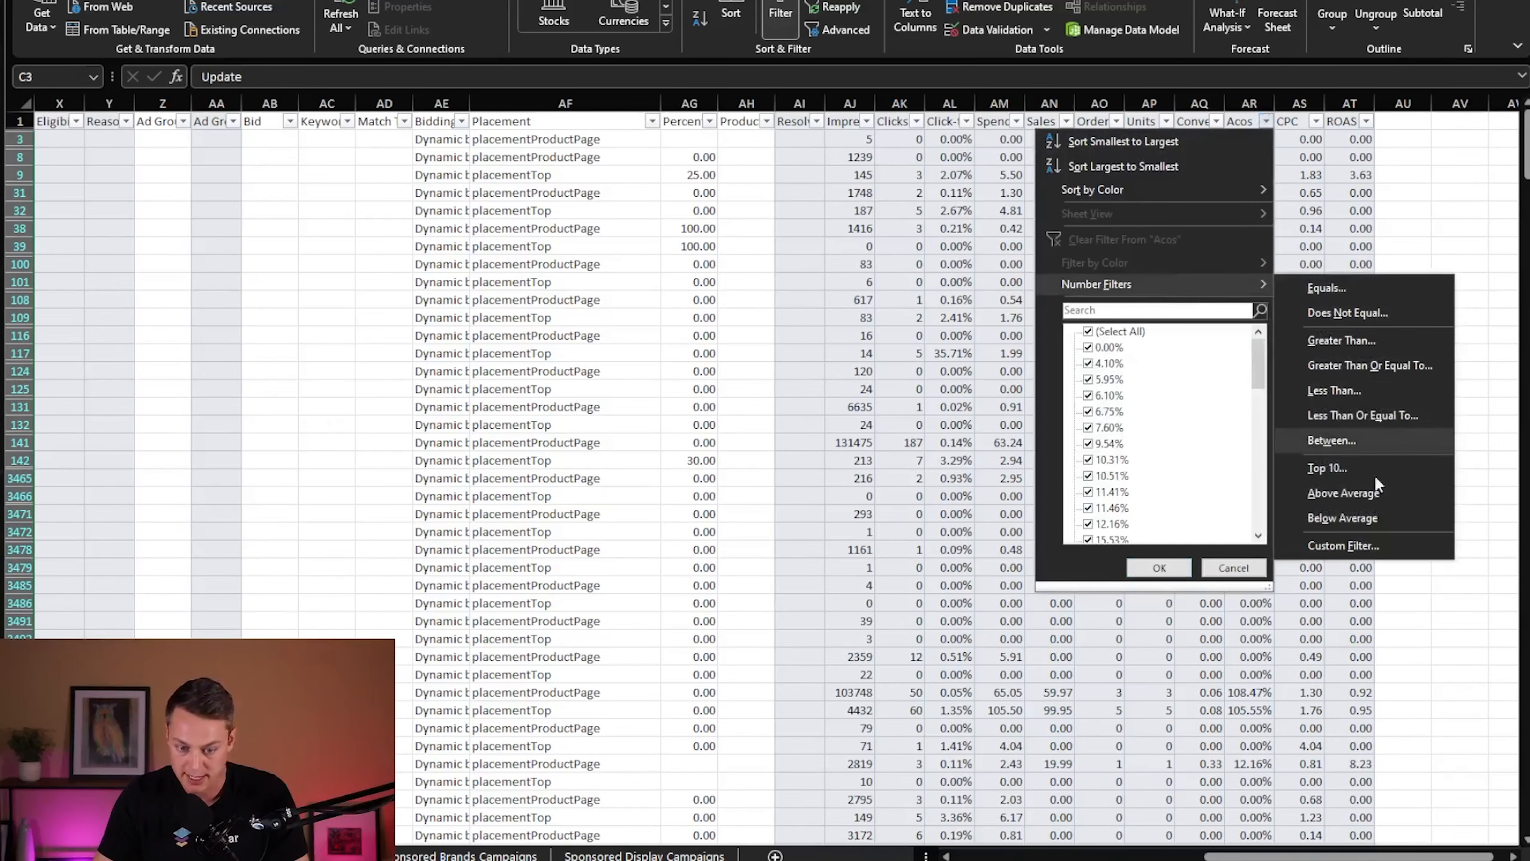
{"action": "left_click", "coordinate": [1363, 551]}
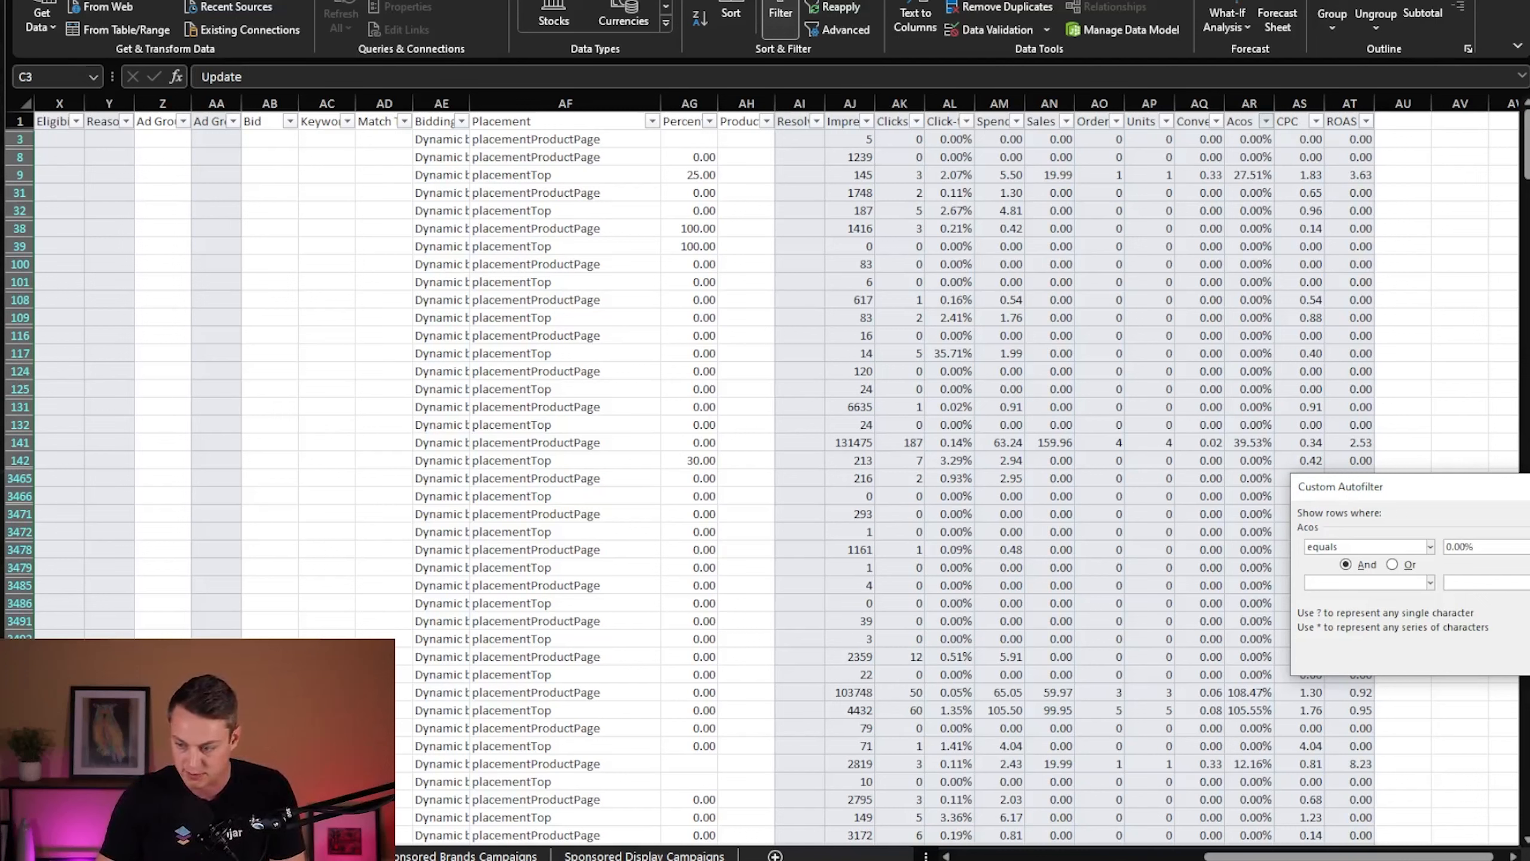
{"action": "left_click_drag", "start_coordinate": [1486, 486], "coordinate": [1146, 446]}
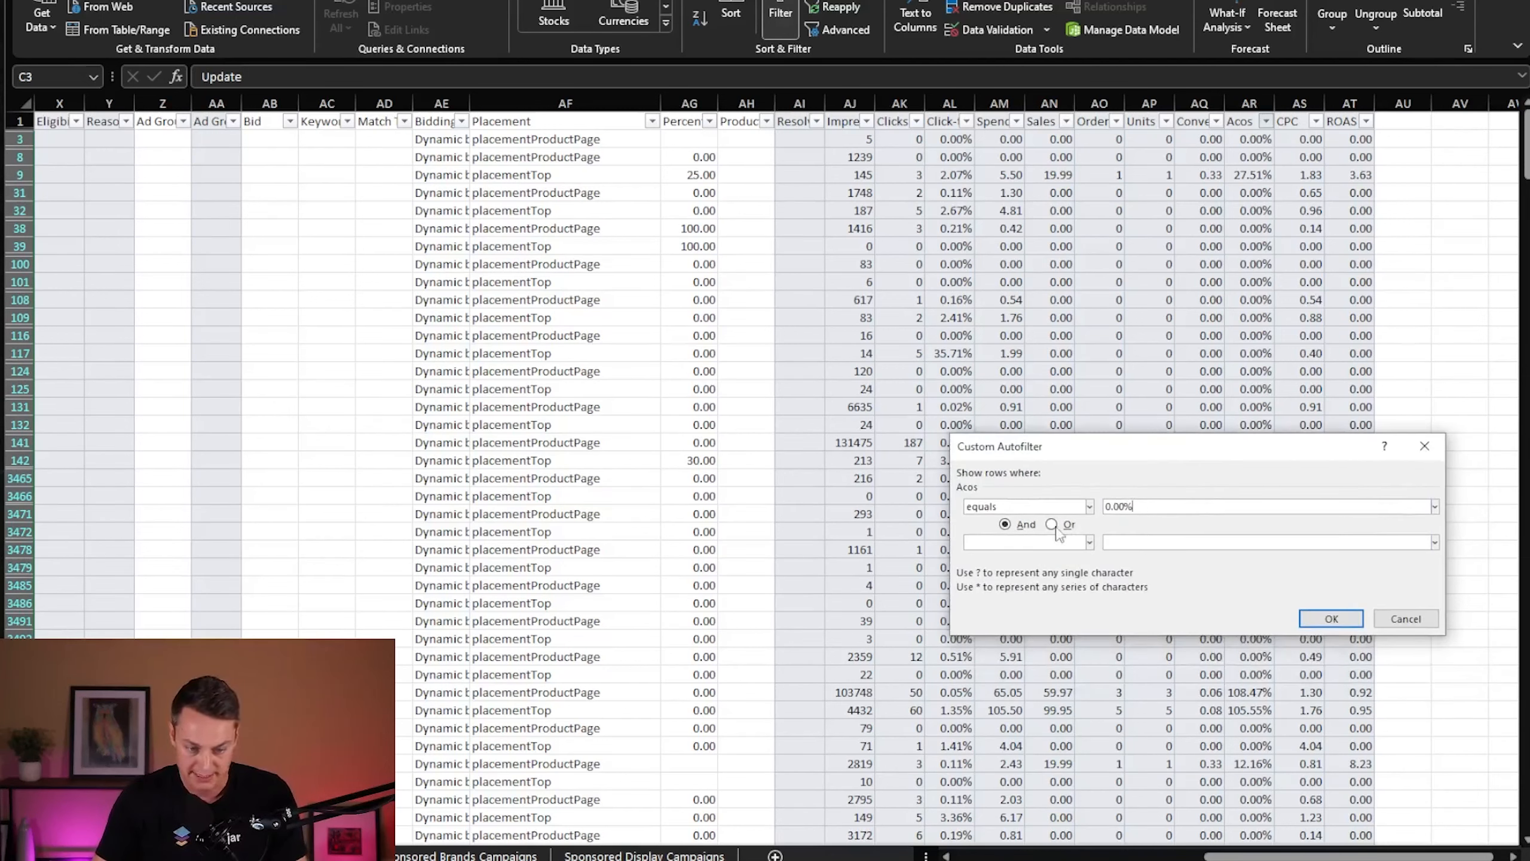
{"action": "left_click", "coordinate": [1051, 523]}
{"action": "left_click", "coordinate": [1089, 542]}
{"action": "left_click", "coordinate": [1018, 596]}
{"action": "left_click", "coordinate": [1170, 544]}
{"action": "type", "text": "30"}
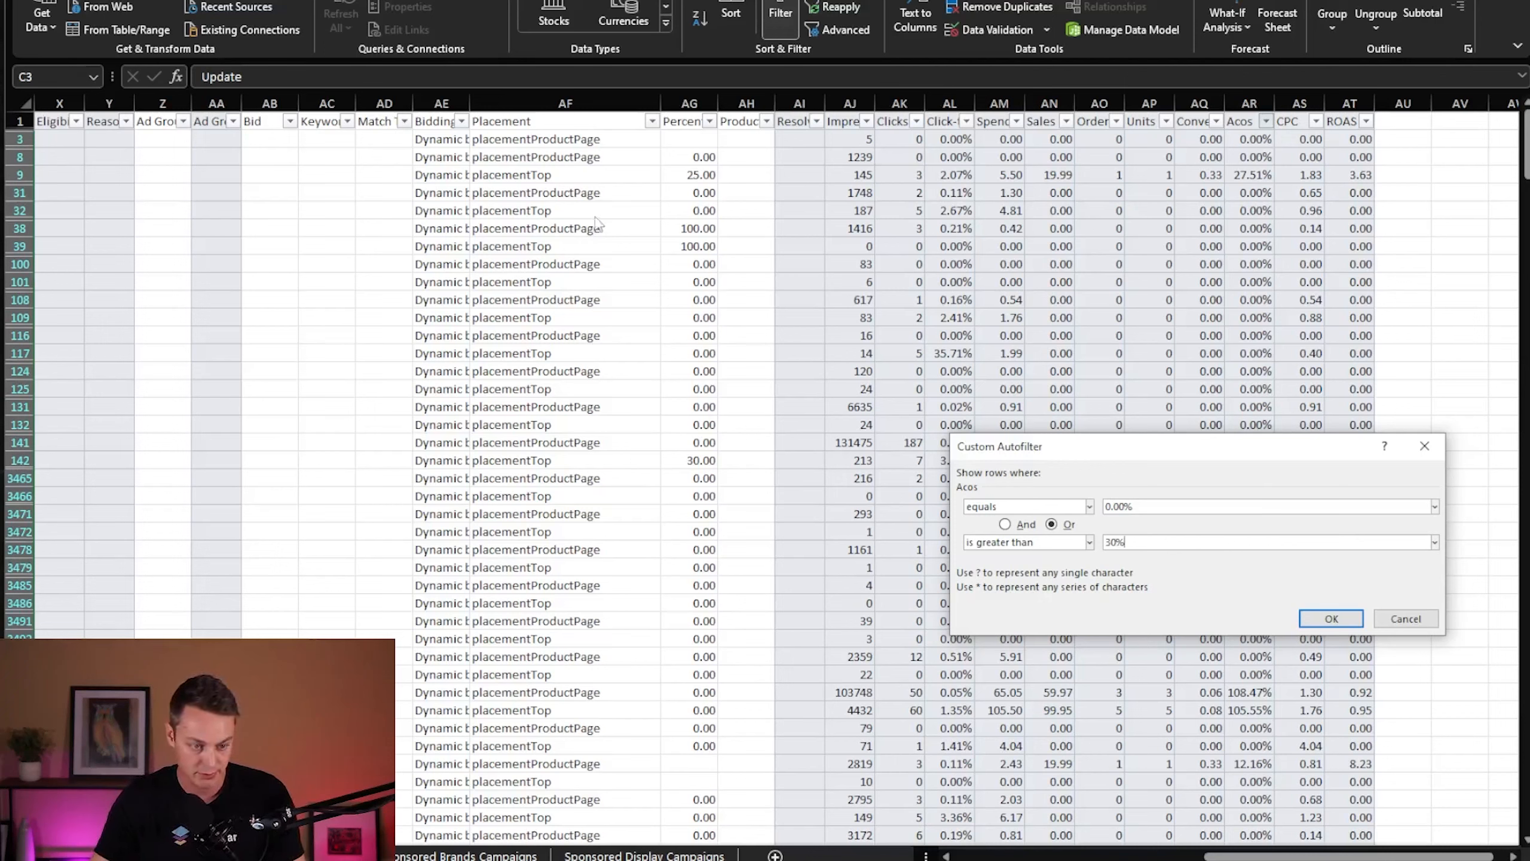
{"action": "left_click", "coordinate": [1331, 620]}
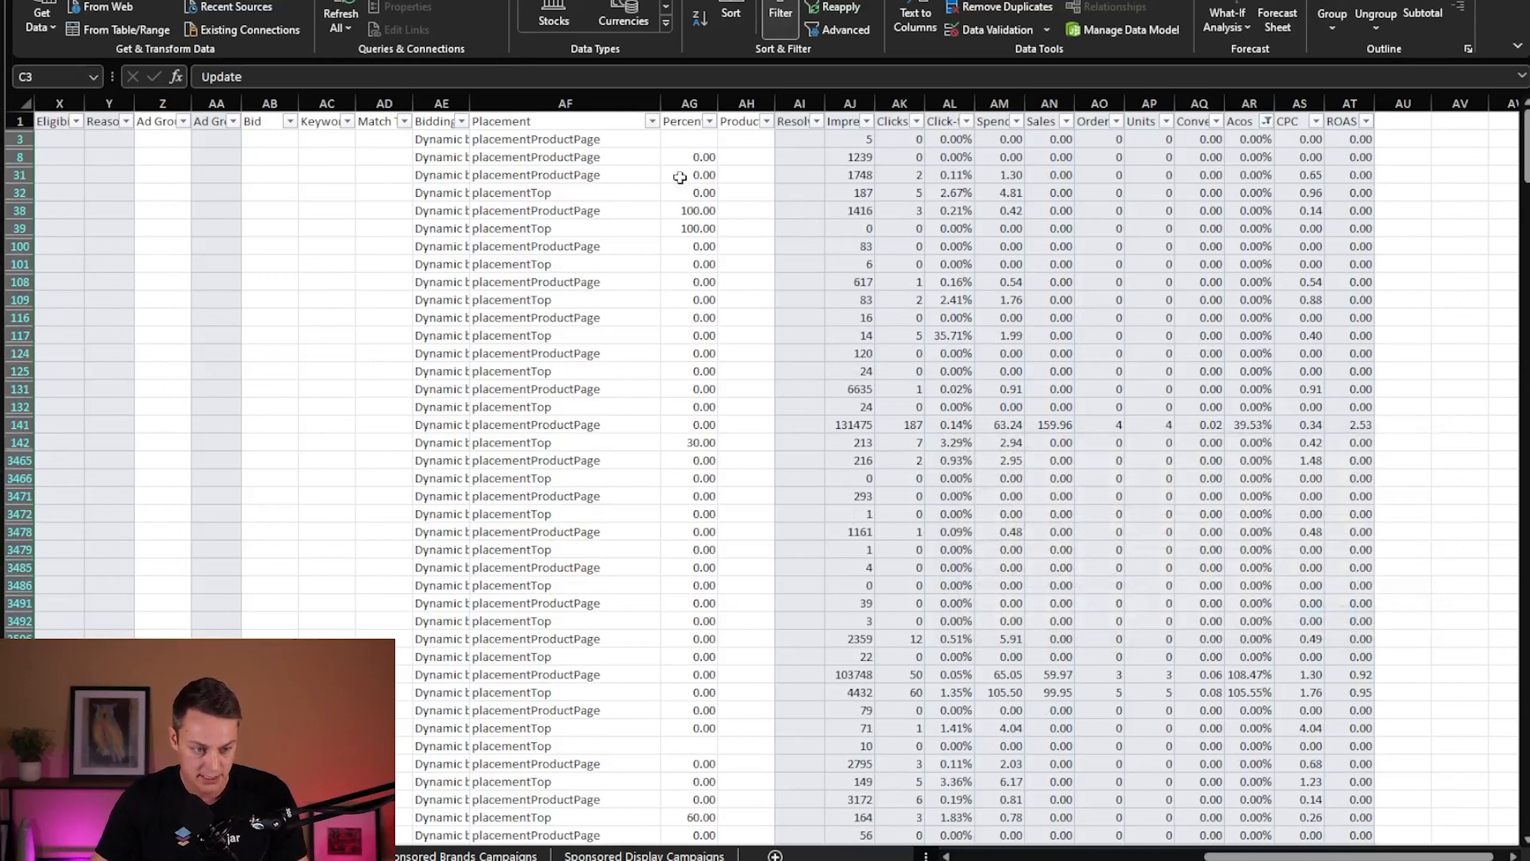
- Set the Percentage value in column AG to 0 for every filtered row, down to the last one
{"action": "left_click", "coordinate": [702, 145]}
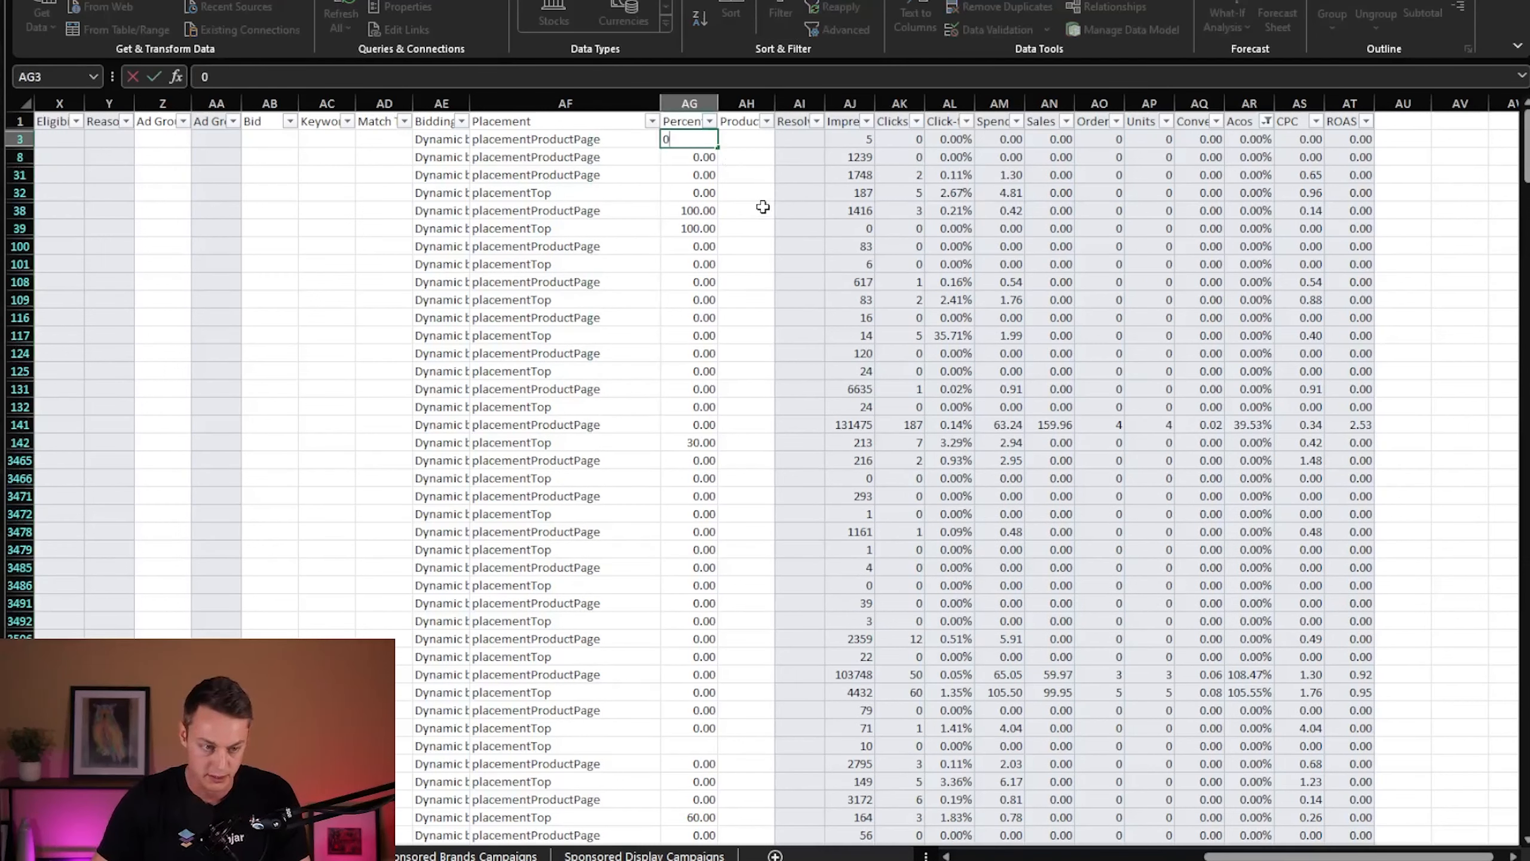
{"action": "left_click", "coordinate": [695, 127]}
{"action": "left_click", "coordinate": [695, 140]}
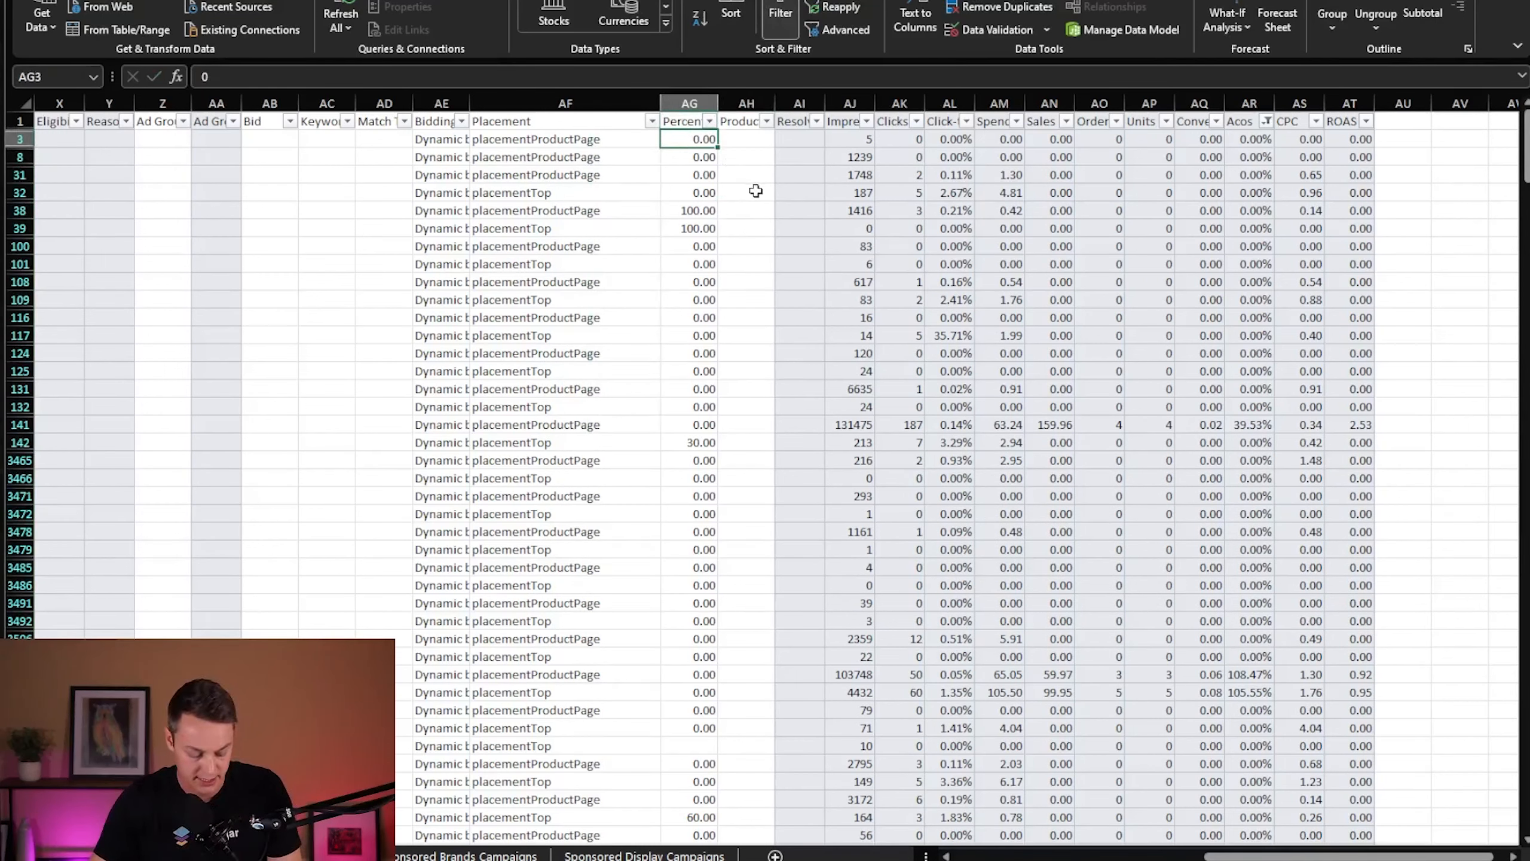
{"action": "scroll", "coordinate": [691, 545], "scroll_direction": "down", "scroll_amount": 10}
{"action": "scroll", "coordinate": [691, 545], "scroll_direction": "down", "scroll_amount": 20}
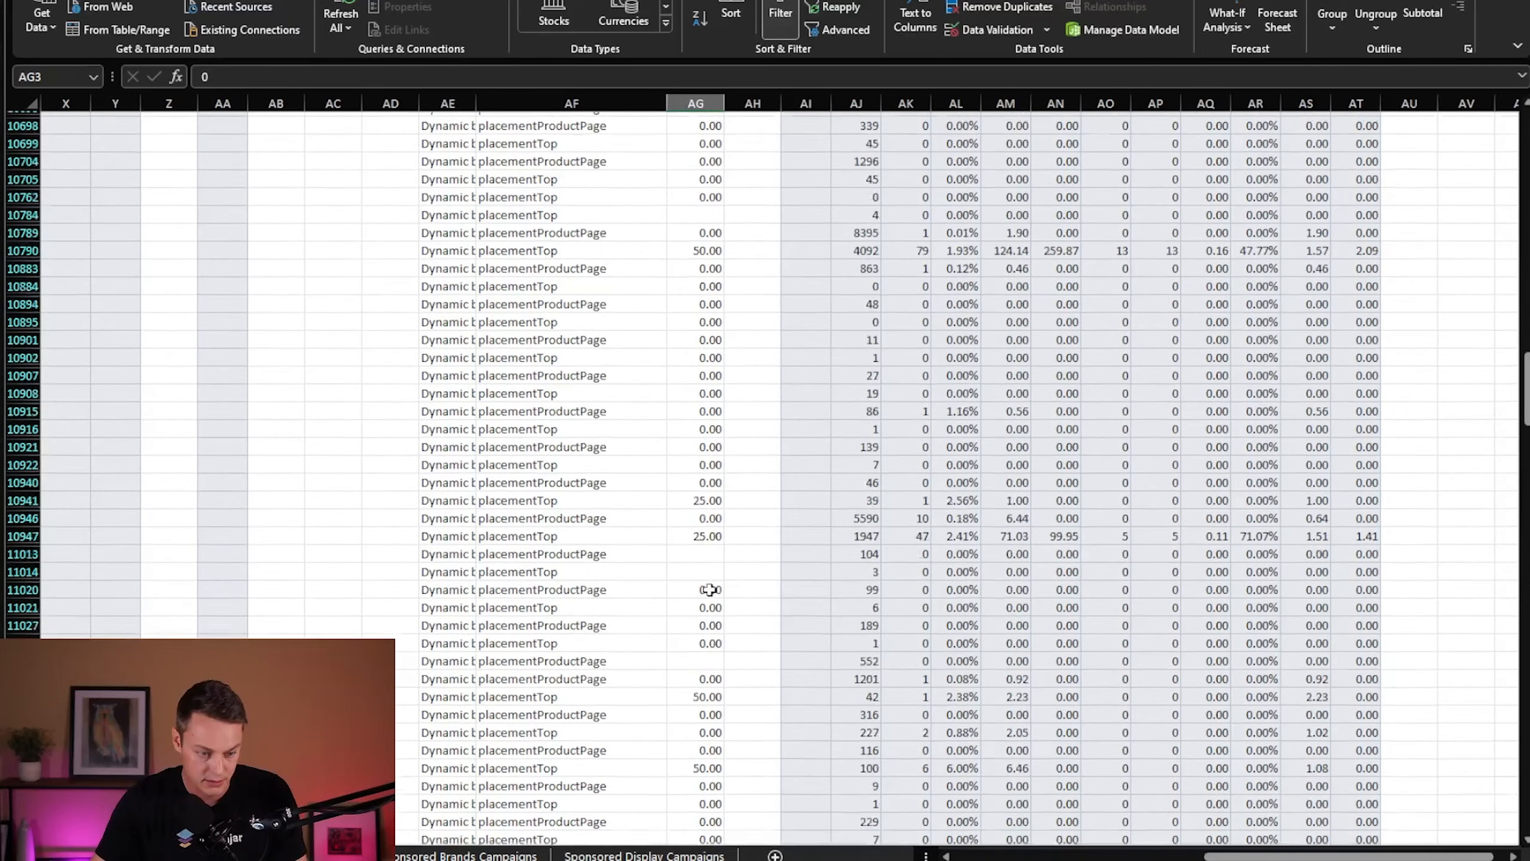
{"action": "scroll", "coordinate": [712, 645], "scroll_direction": "down", "scroll_amount": 10}
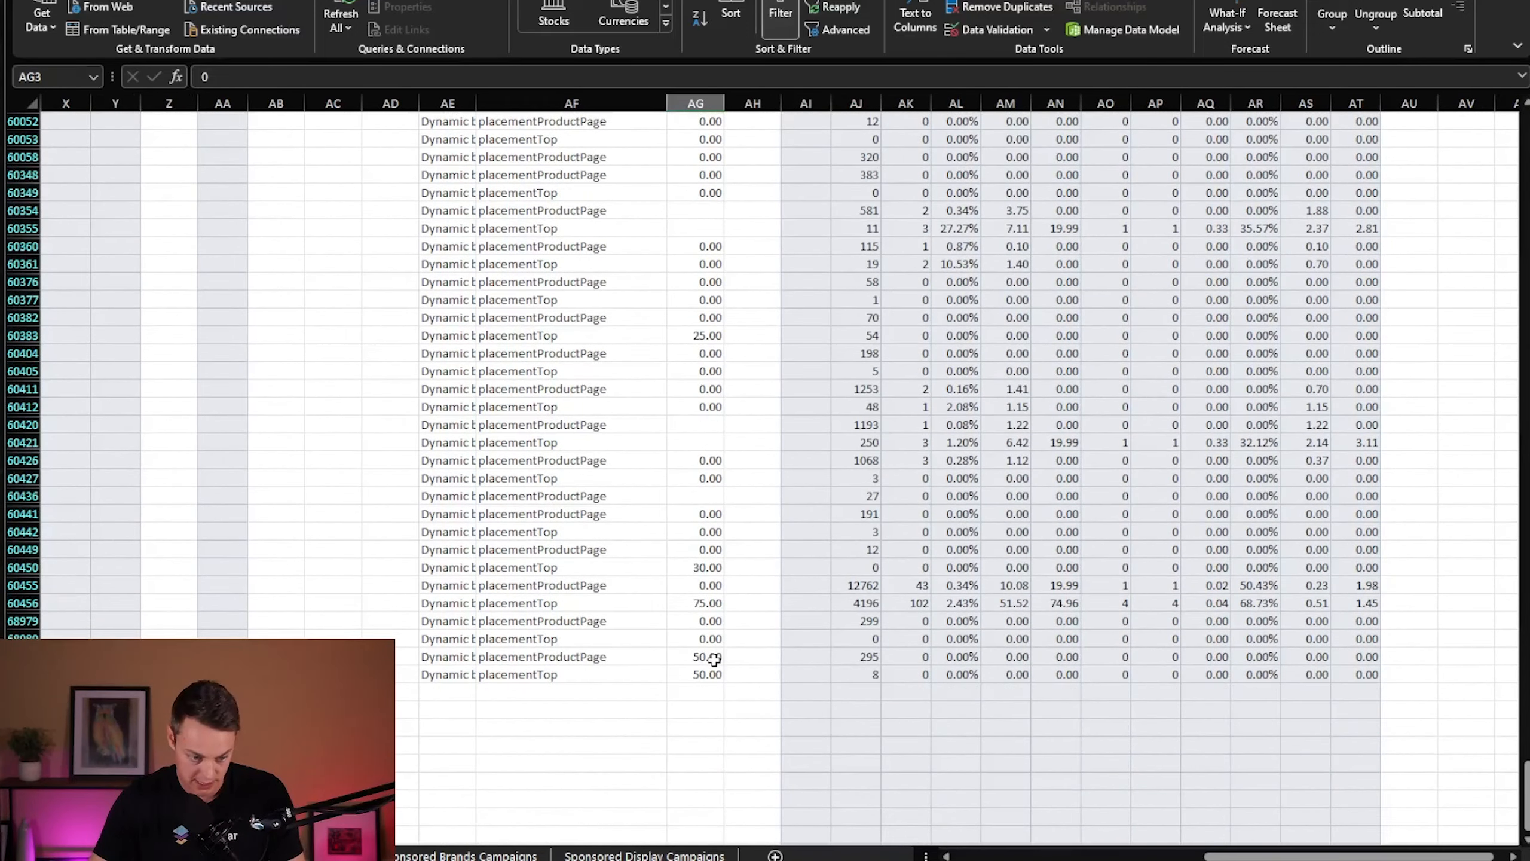
{"action": "left_click", "coordinate": [710, 674], "text": "shift"}
{"action": "key", "text": "ctrl+v"}
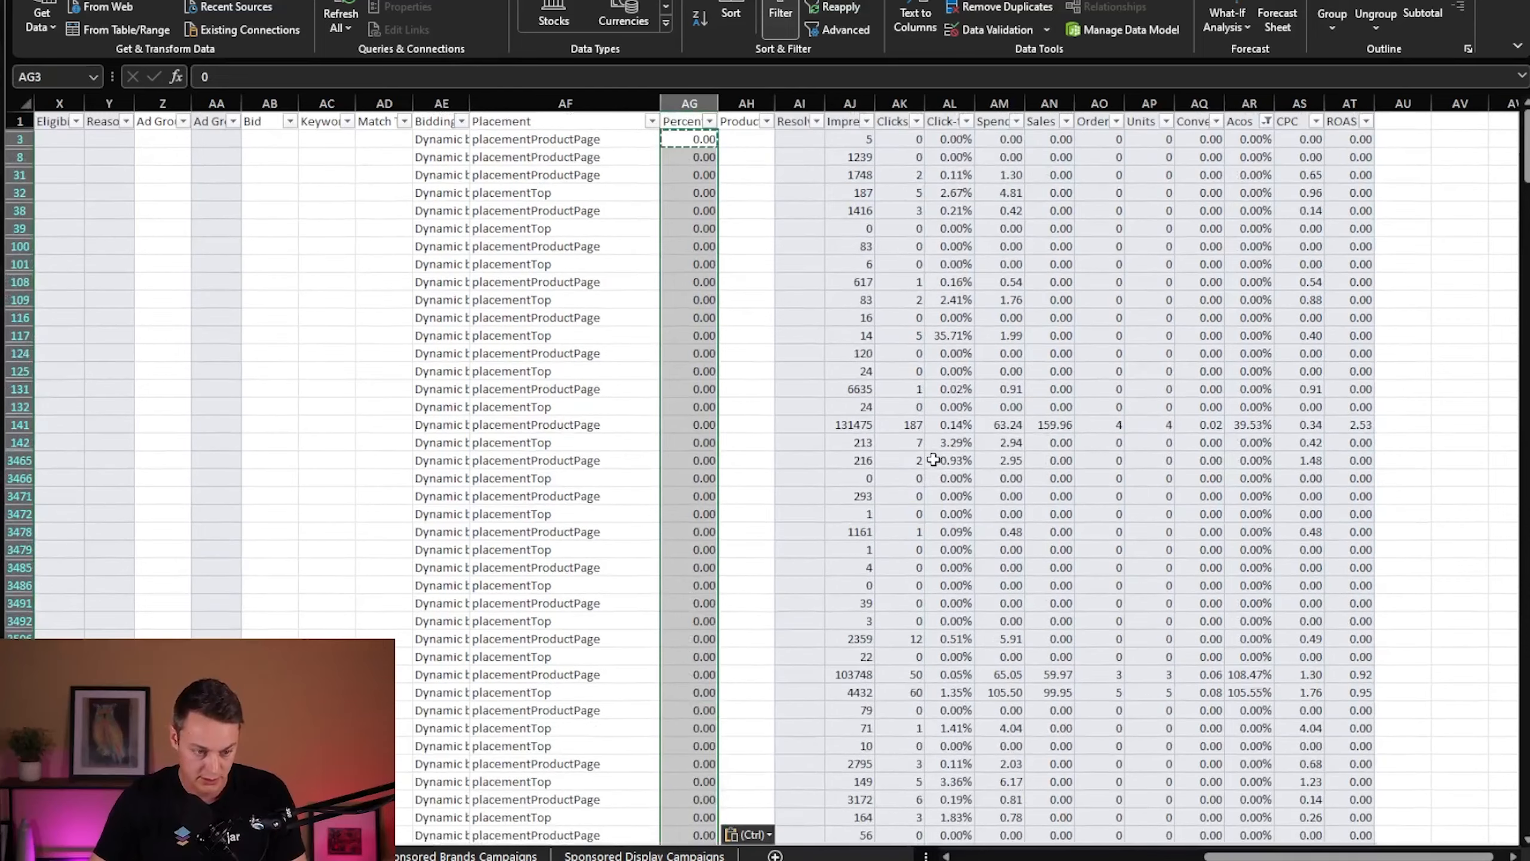
{"action": "left_click", "coordinate": [799, 353]}
{"action": "scroll", "coordinate": [681, 398], "scroll_direction": "down", "scroll_amount": 5}
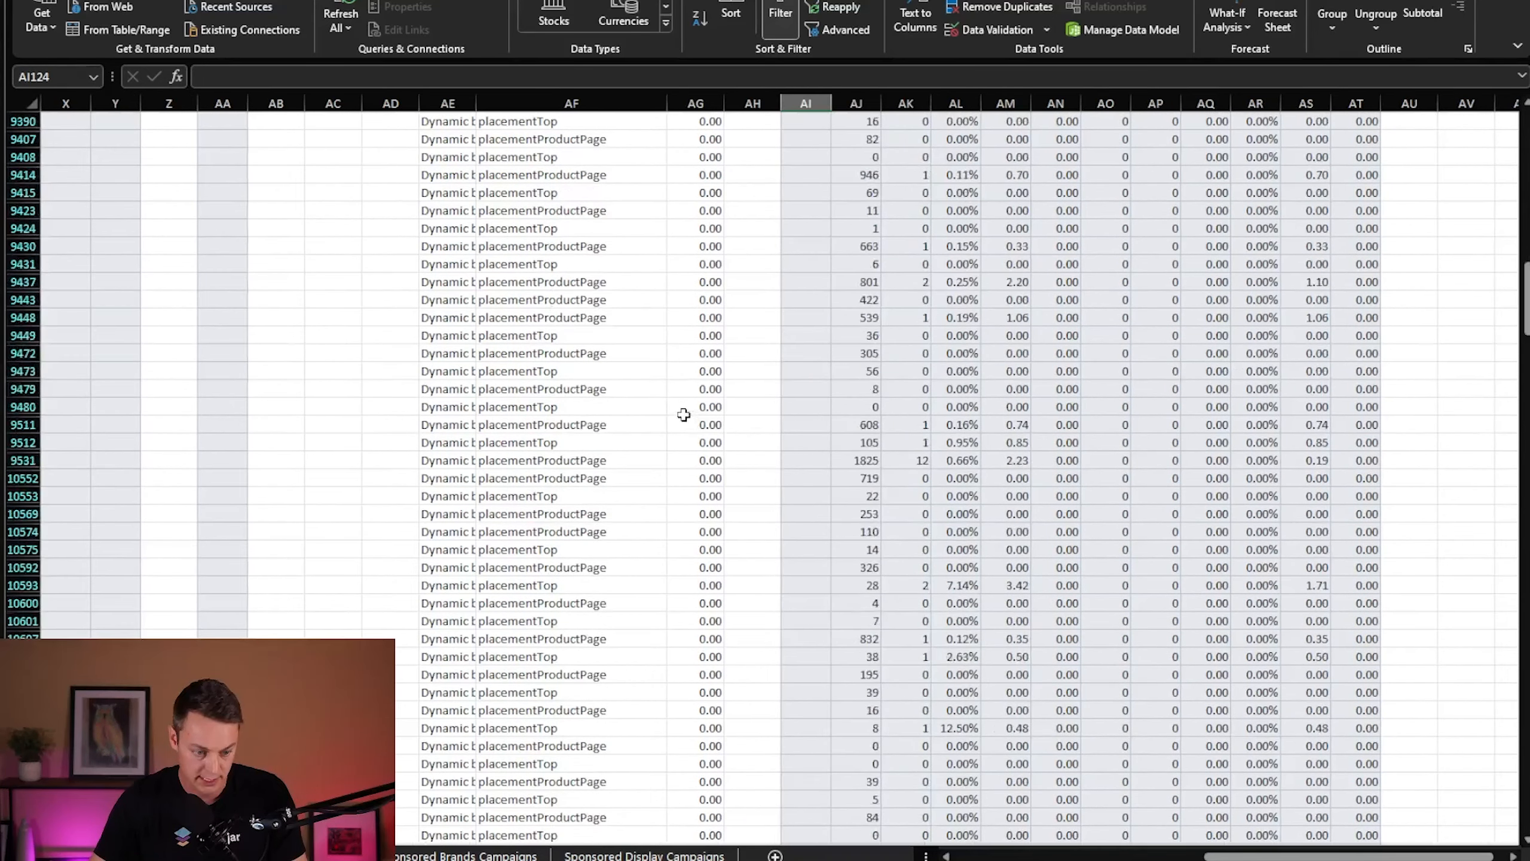
{"action": "scroll", "coordinate": [678, 398], "scroll_direction": "up", "scroll_amount": 5}
- Clear the custom filter conditions from the Acos column
{"action": "left_click", "coordinate": [1267, 123]}
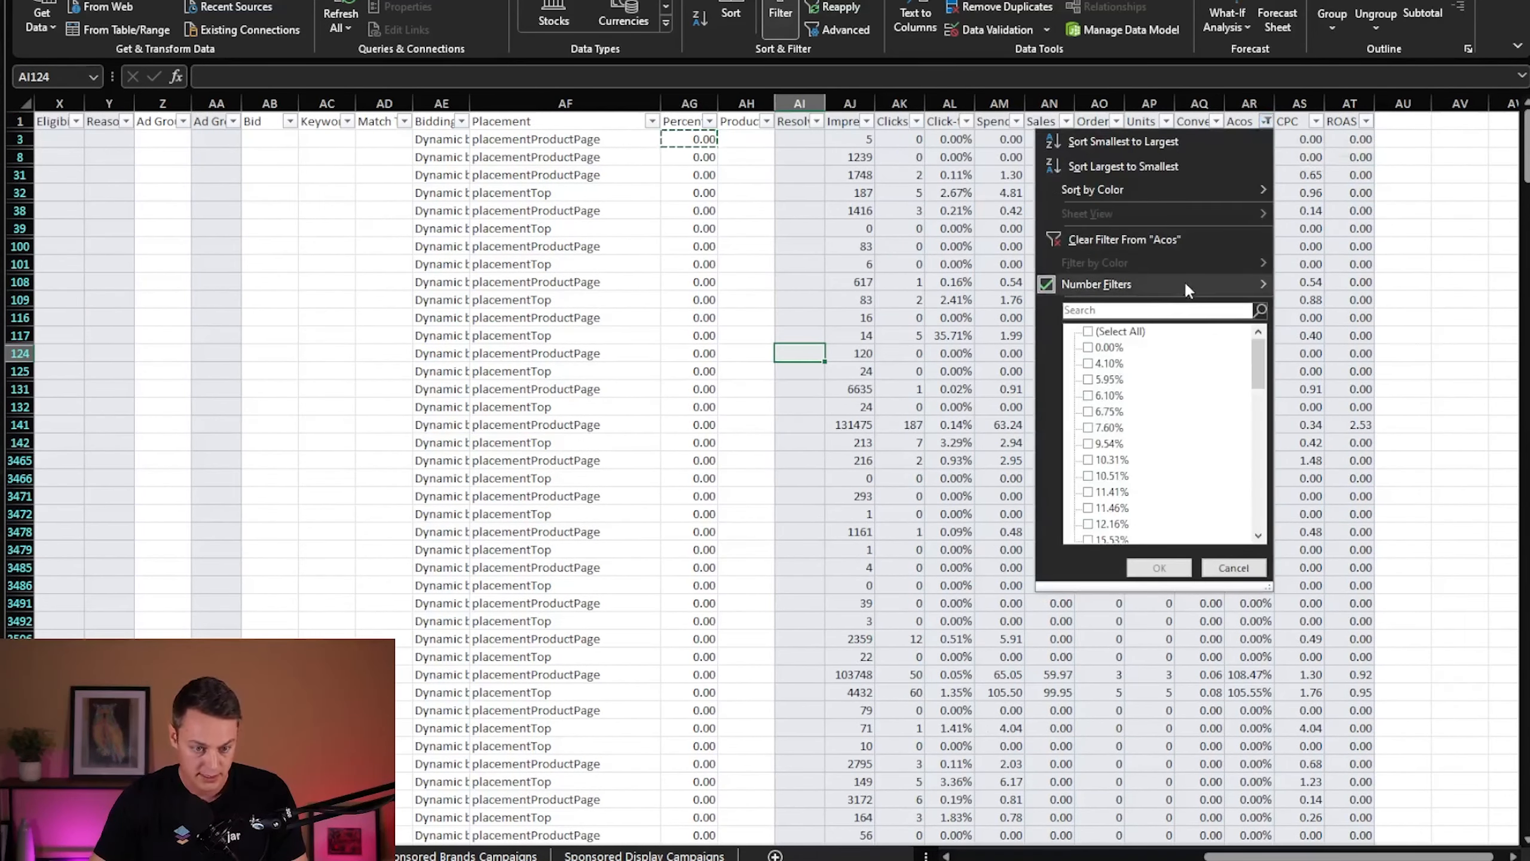
{"action": "mouse_move", "coordinate": [1184, 279]}
{"action": "left_click", "coordinate": [1343, 546]}
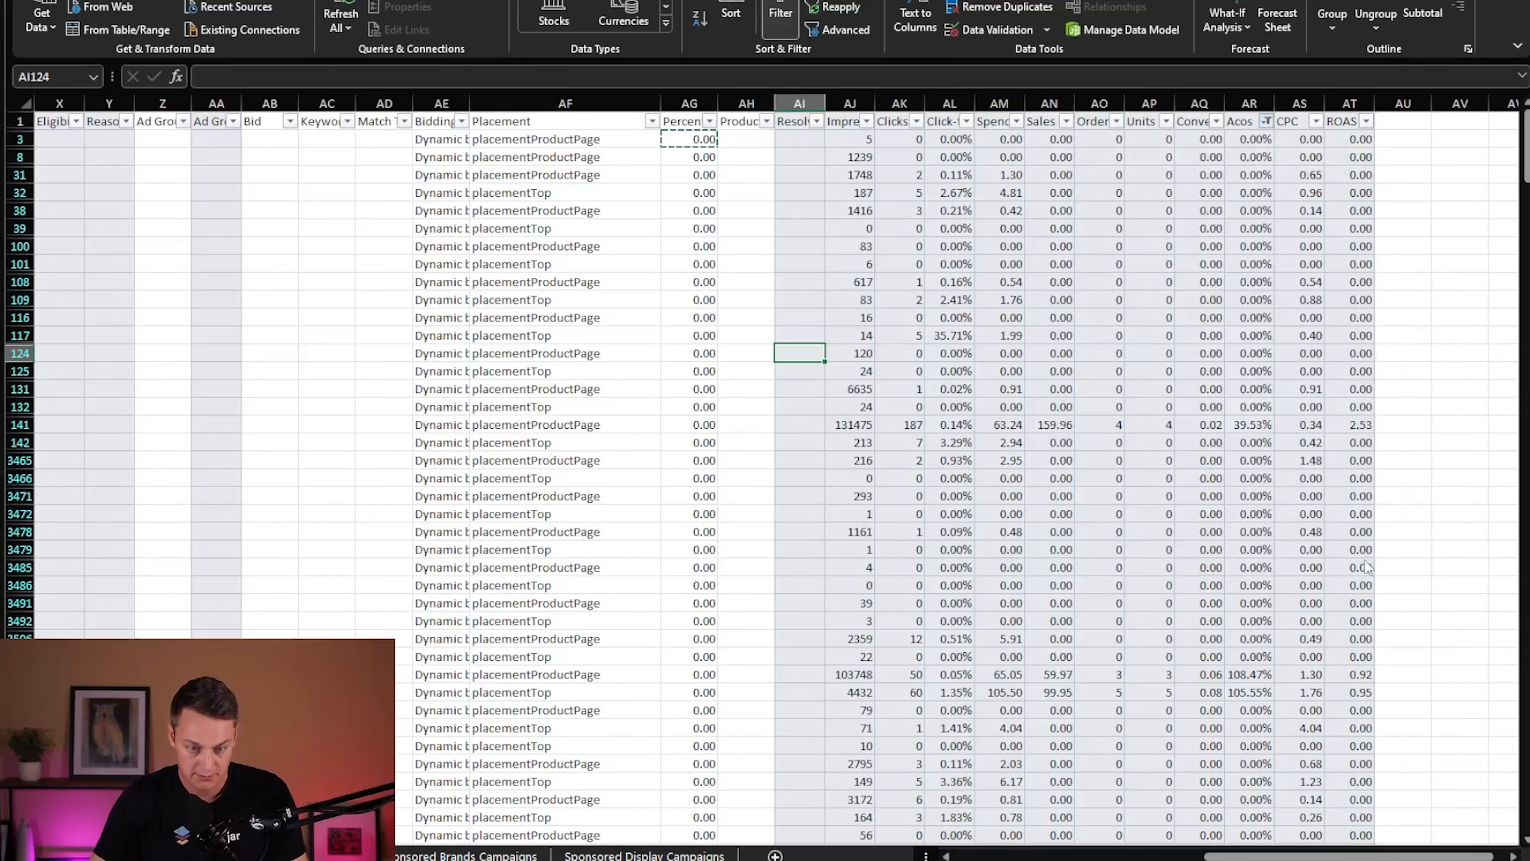
{"action": "left_click", "coordinate": [1335, 615]}
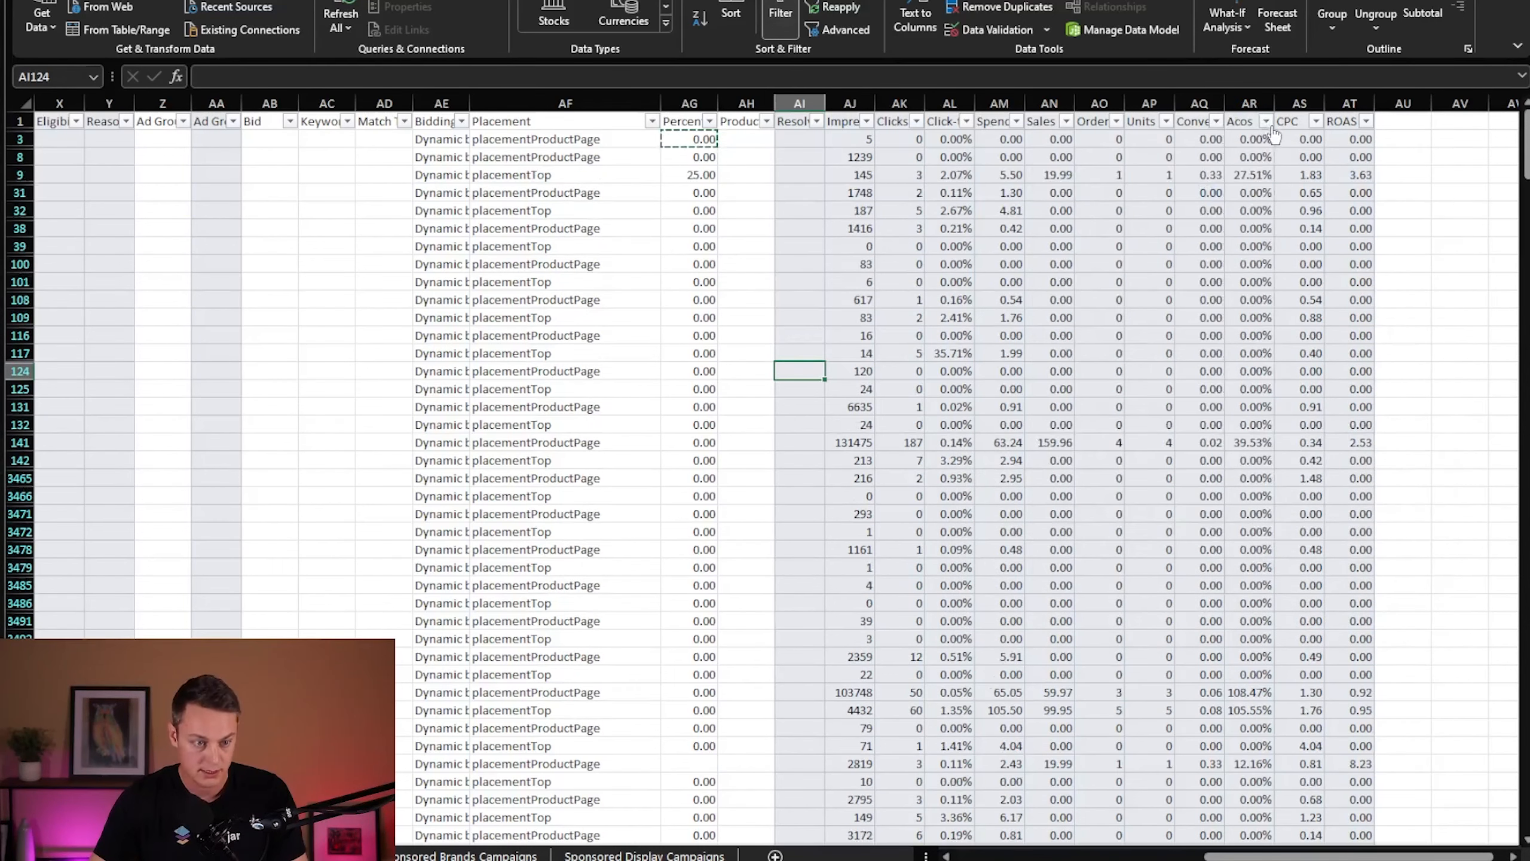
- Filter the Acos column to rows with values less than 30%
{"action": "left_click", "coordinate": [1267, 123]}
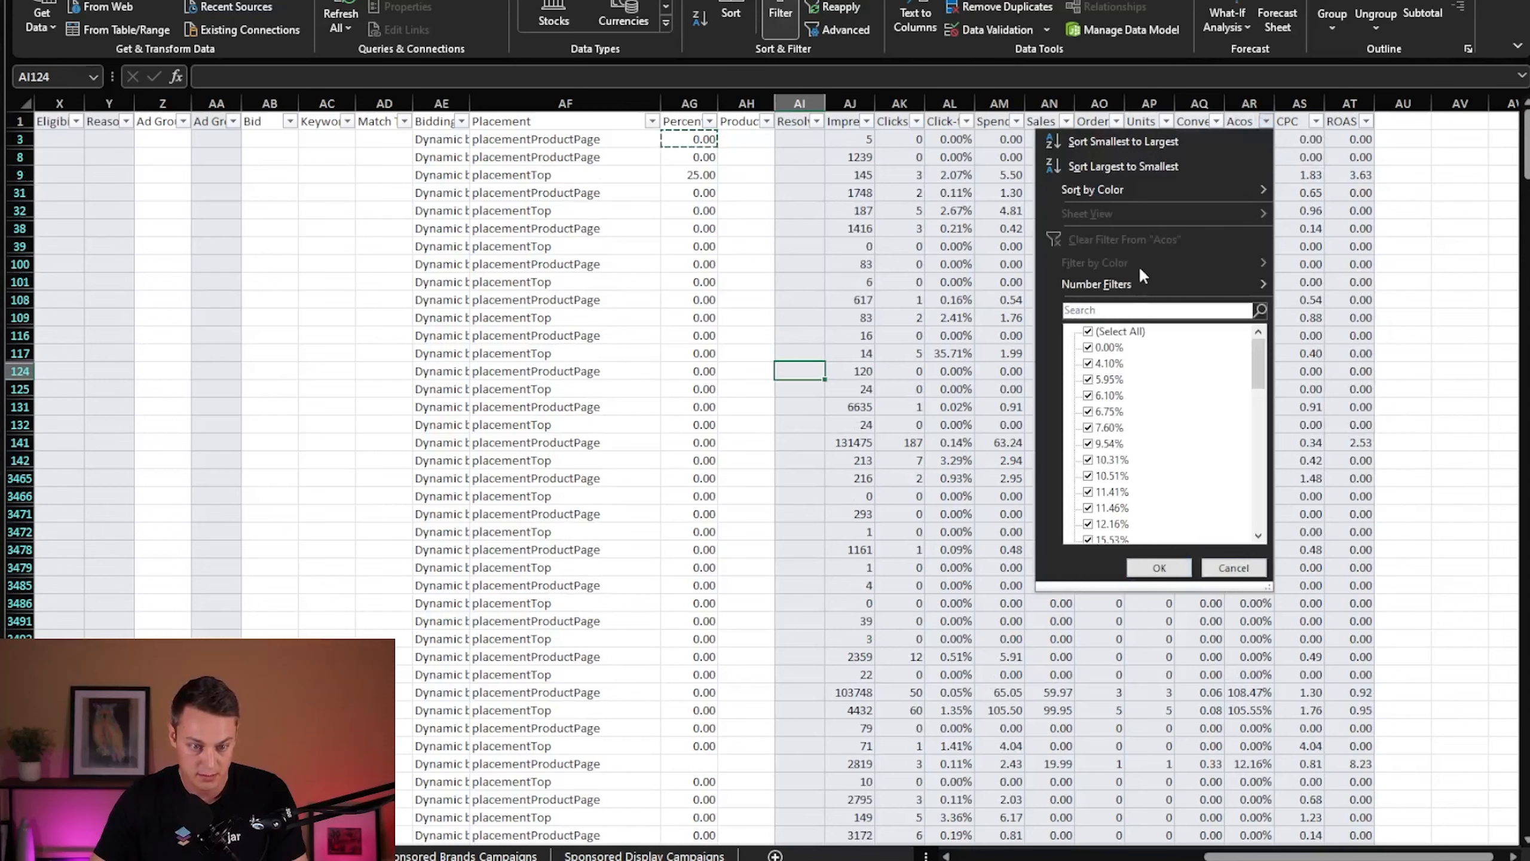
{"action": "mouse_move", "coordinate": [1115, 285]}
{"action": "left_click", "coordinate": [1334, 390]}
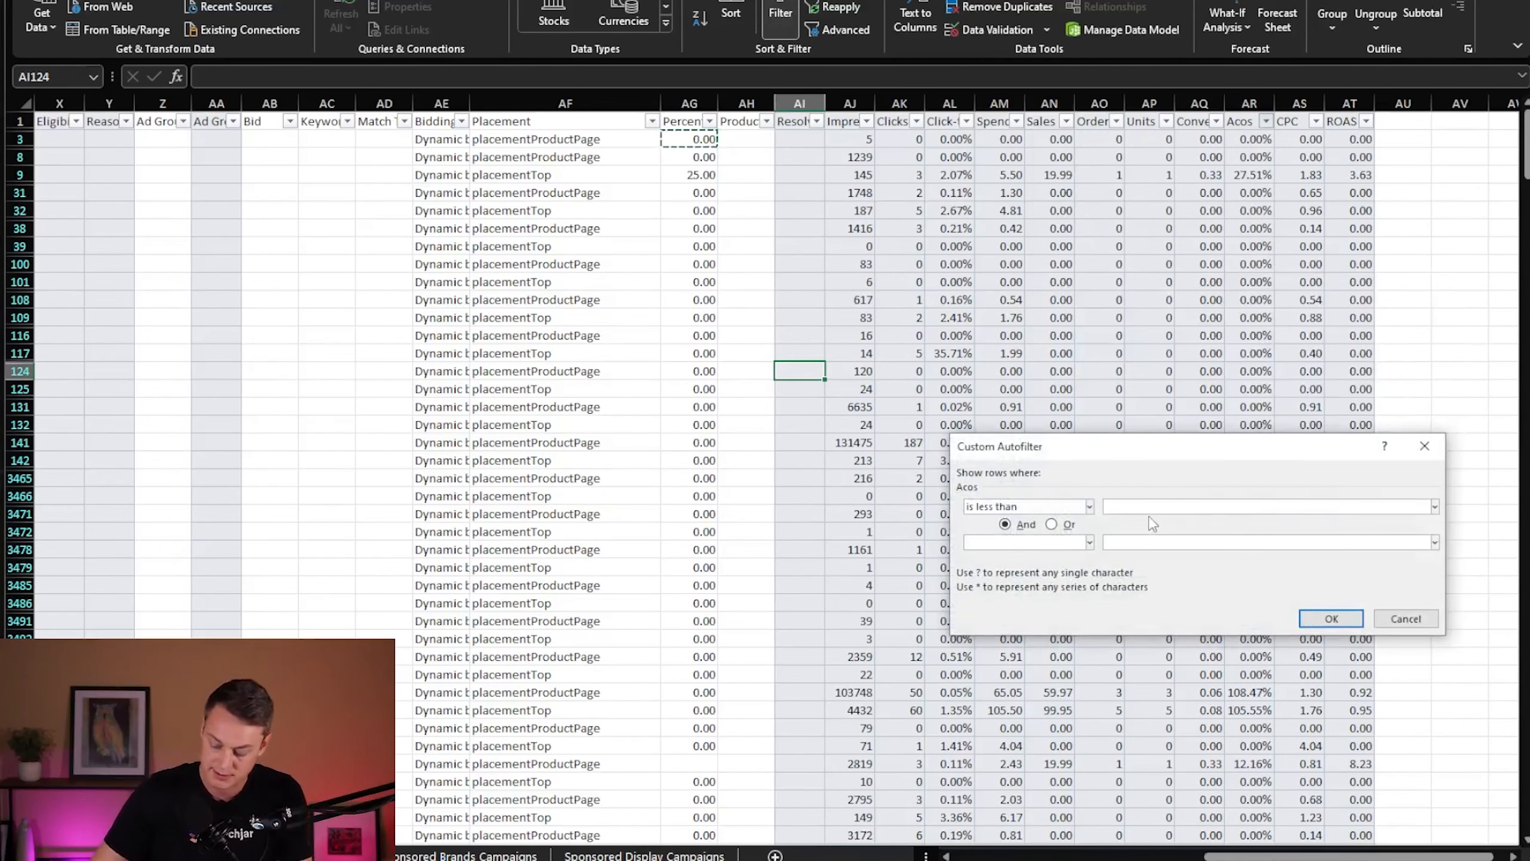
{"action": "type", "text": "30%"}
{"action": "left_click", "coordinate": [1331, 619]}
- Narrow the Acos column's custom filter to rows that are less than 0.3 and greater than 0
{"action": "left_click", "coordinate": [1268, 123]}
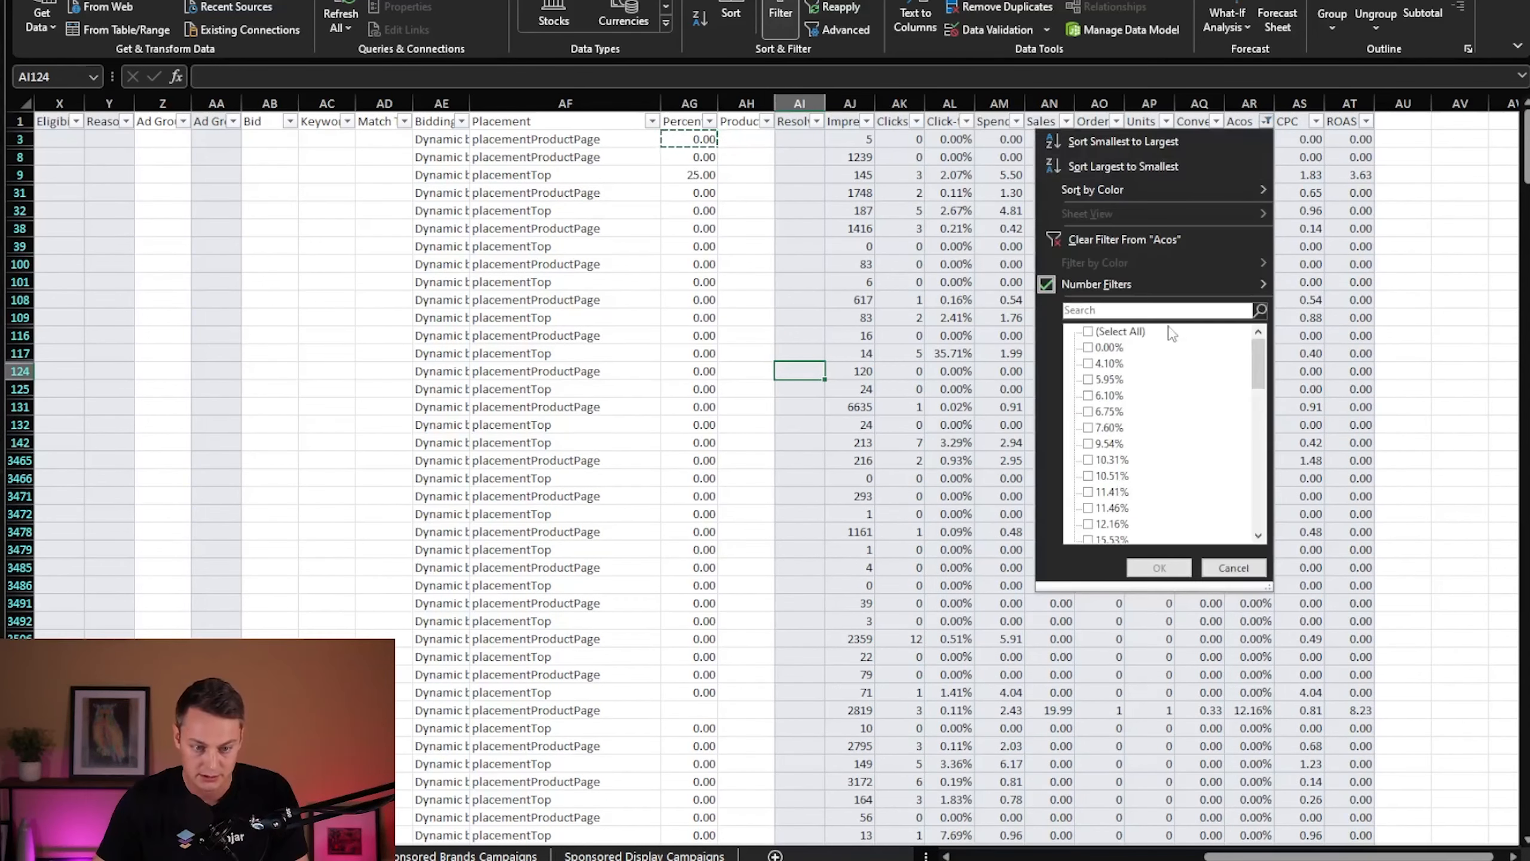
{"action": "mouse_move", "coordinate": [1204, 281]}
{"action": "left_click", "coordinate": [1344, 546]}
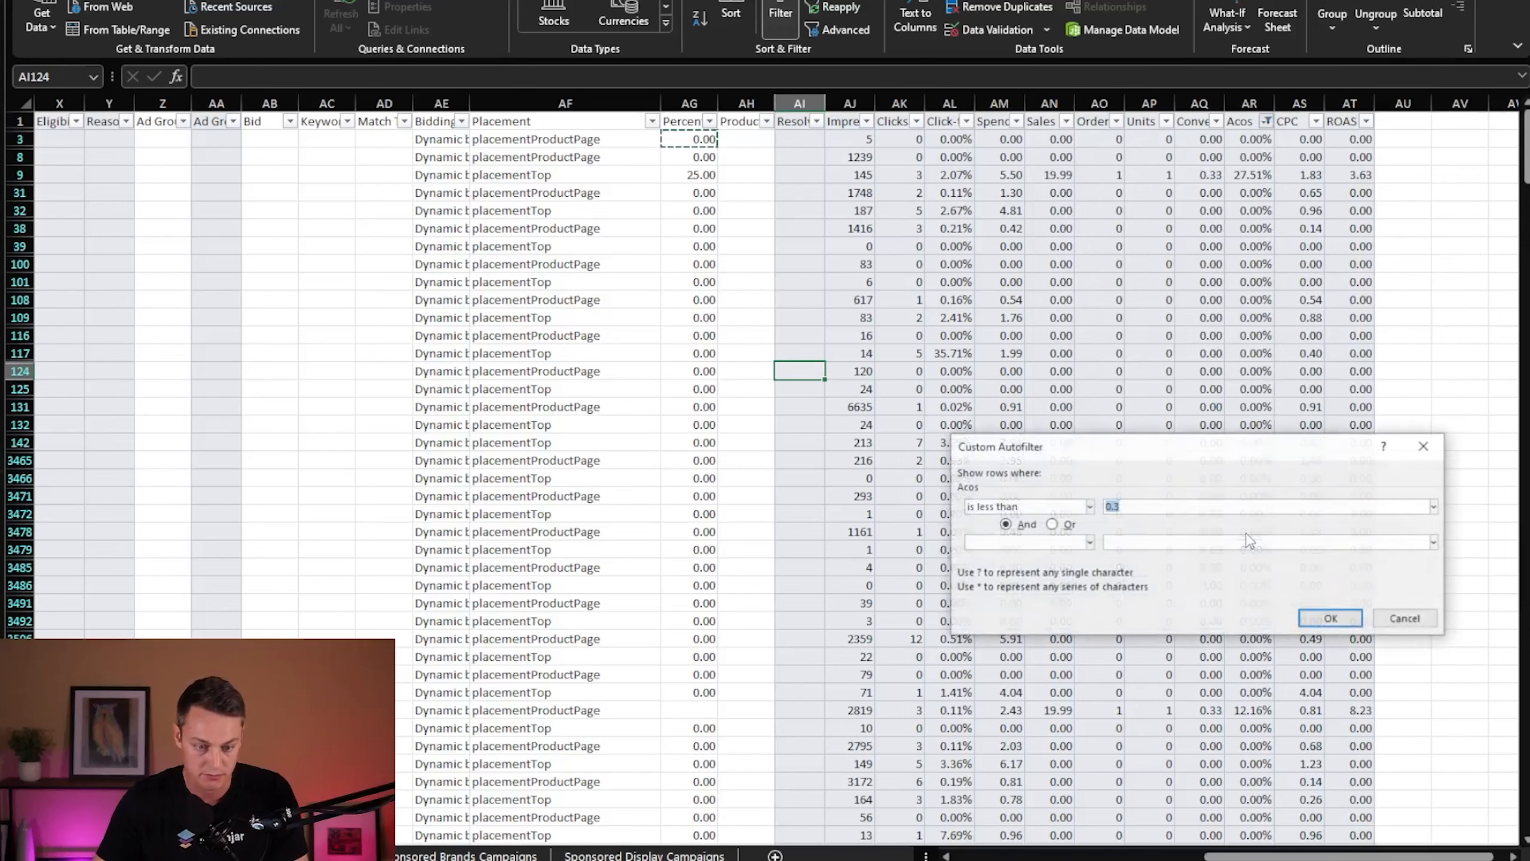
{"action": "left_click", "coordinate": [1062, 509]}
{"action": "scroll", "coordinate": [1018, 583], "scroll_direction": "down", "scroll_amount": 2}
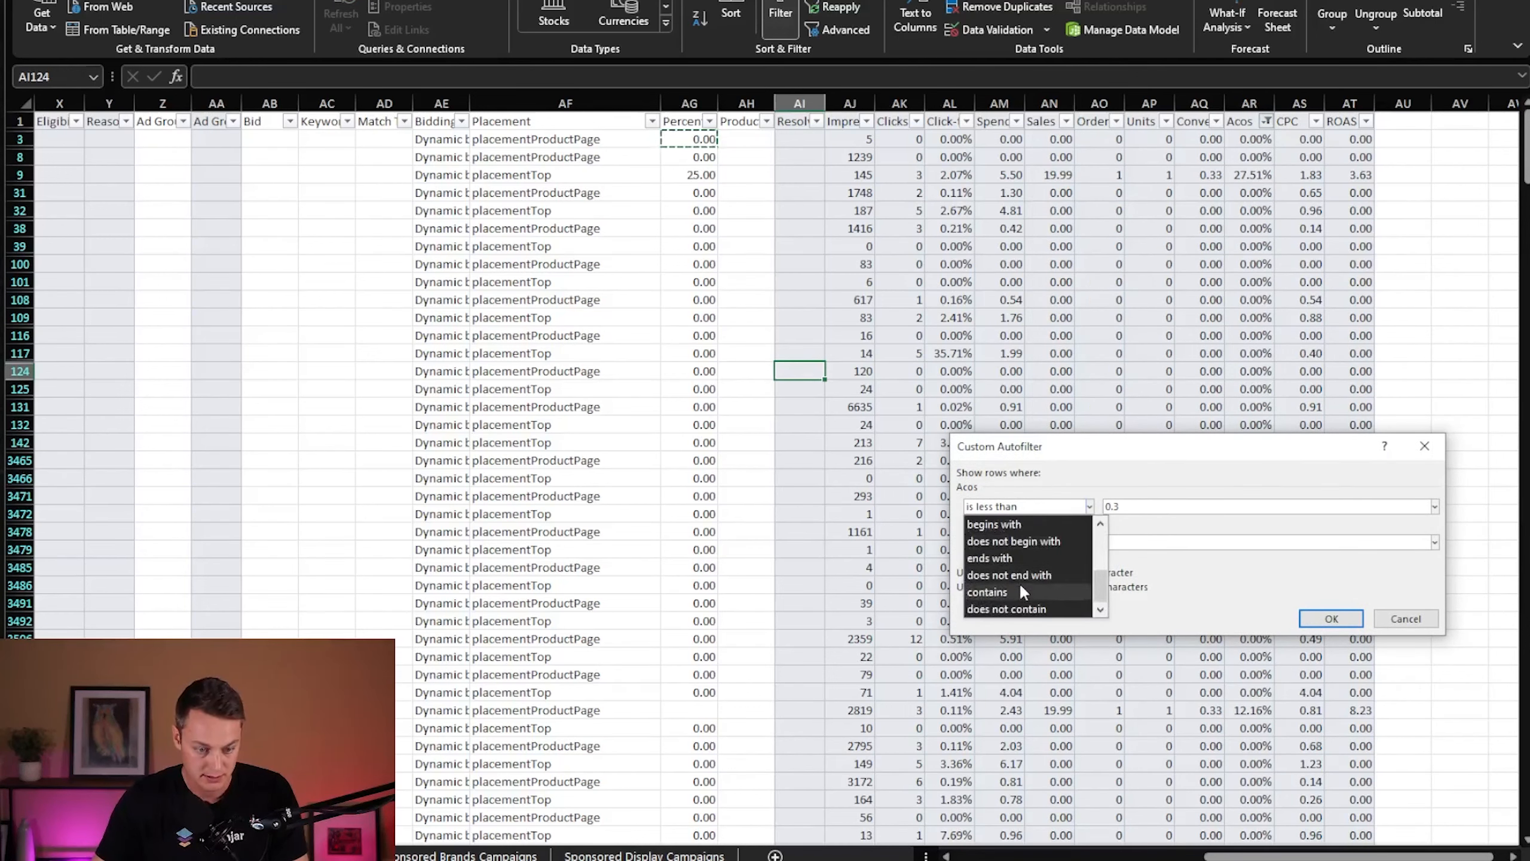
{"action": "scroll", "coordinate": [1019, 582], "scroll_direction": "up", "scroll_amount": 2}
{"action": "left_click", "coordinate": [1019, 585]}
{"action": "left_click", "coordinate": [1032, 542]}
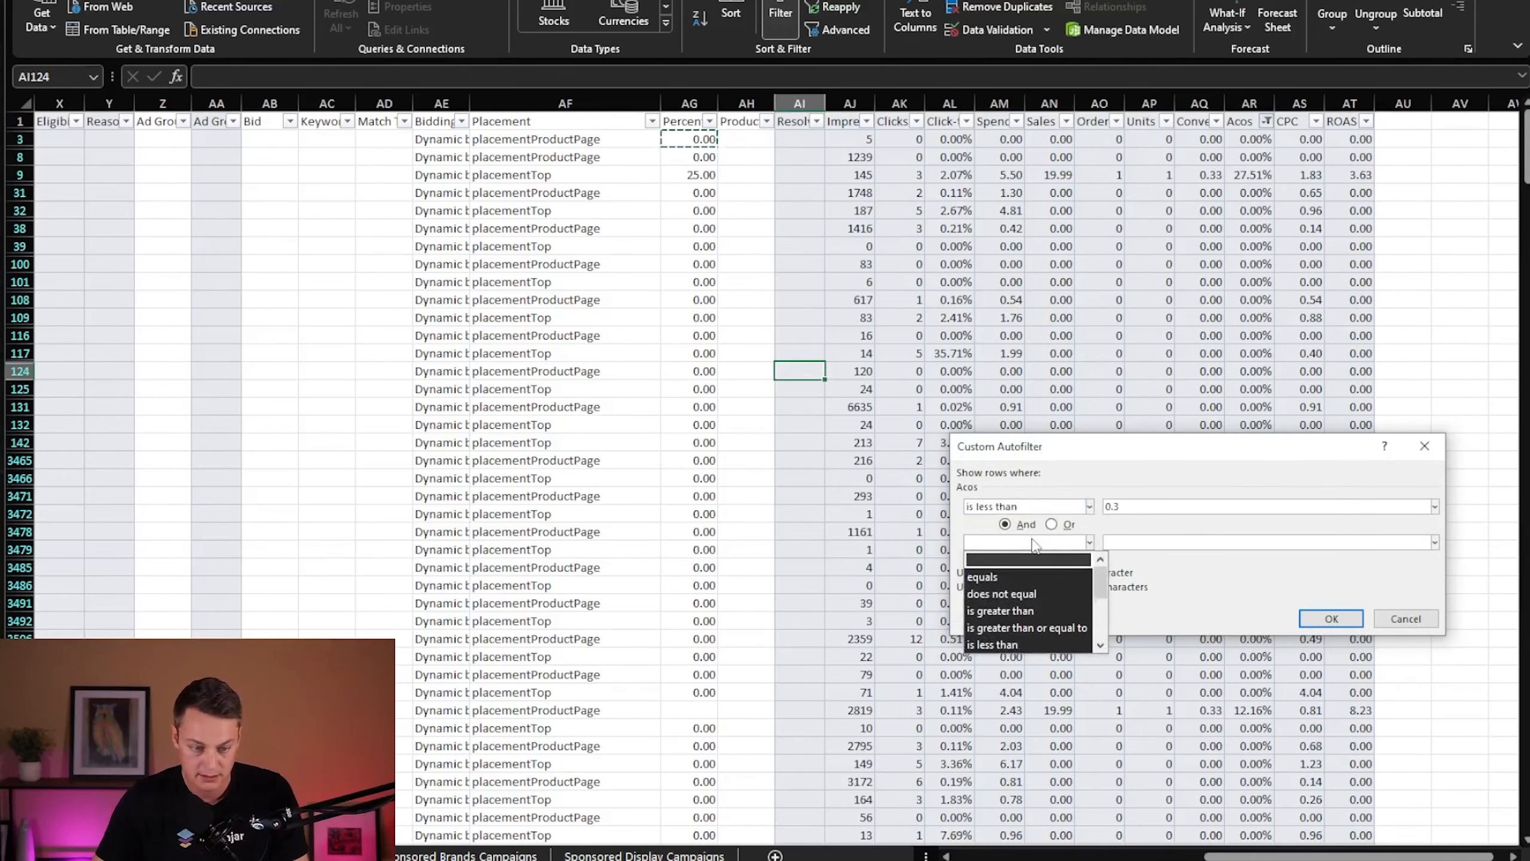
{"action": "left_click", "coordinate": [1019, 610]}
{"action": "left_click", "coordinate": [1209, 542]}
{"action": "type", "text": "0"}
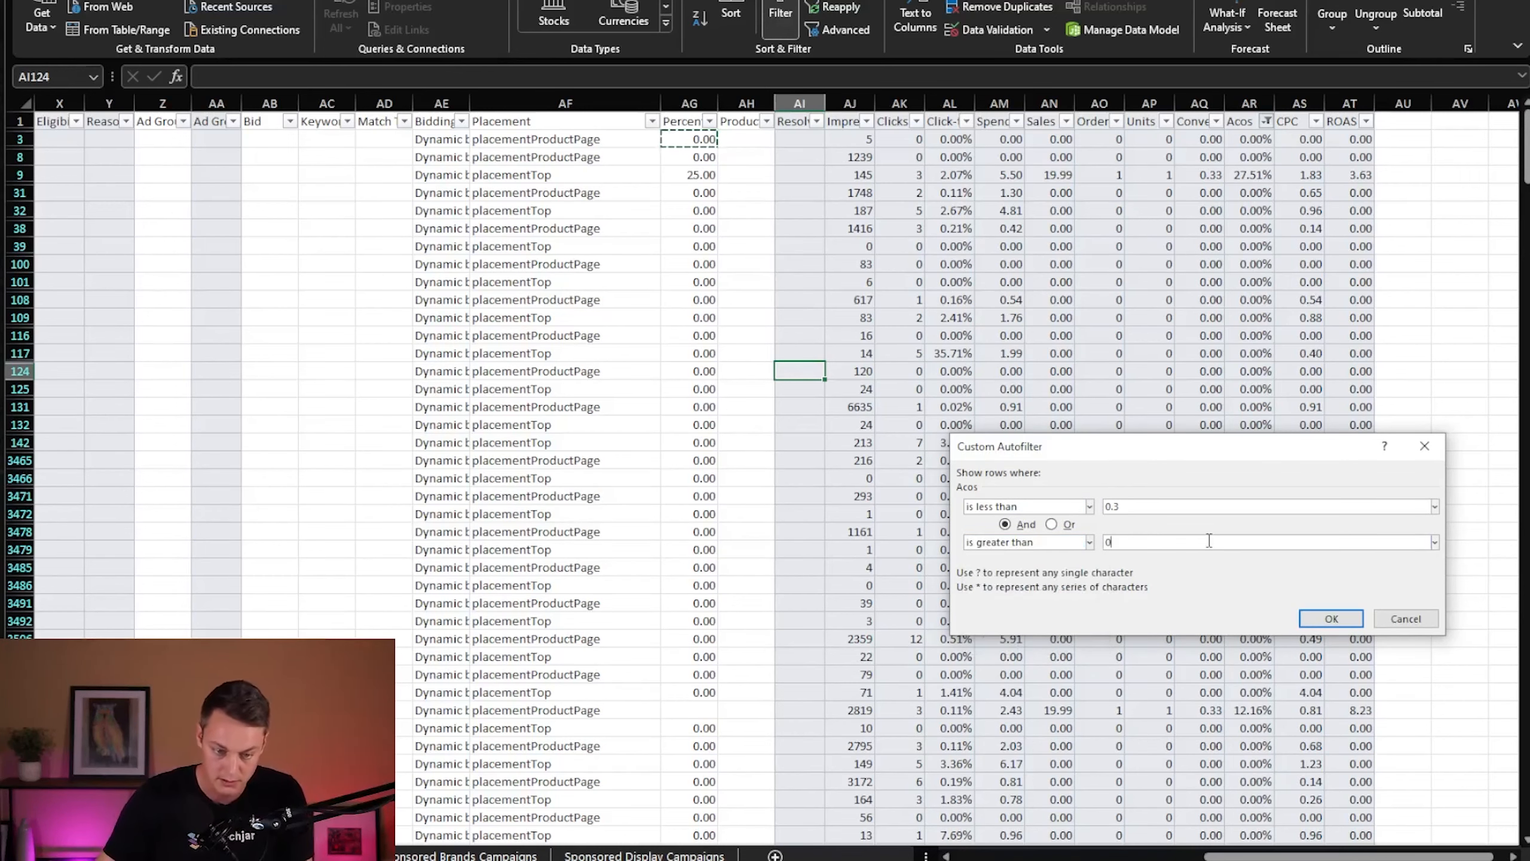
{"action": "key", "text": "Return"}
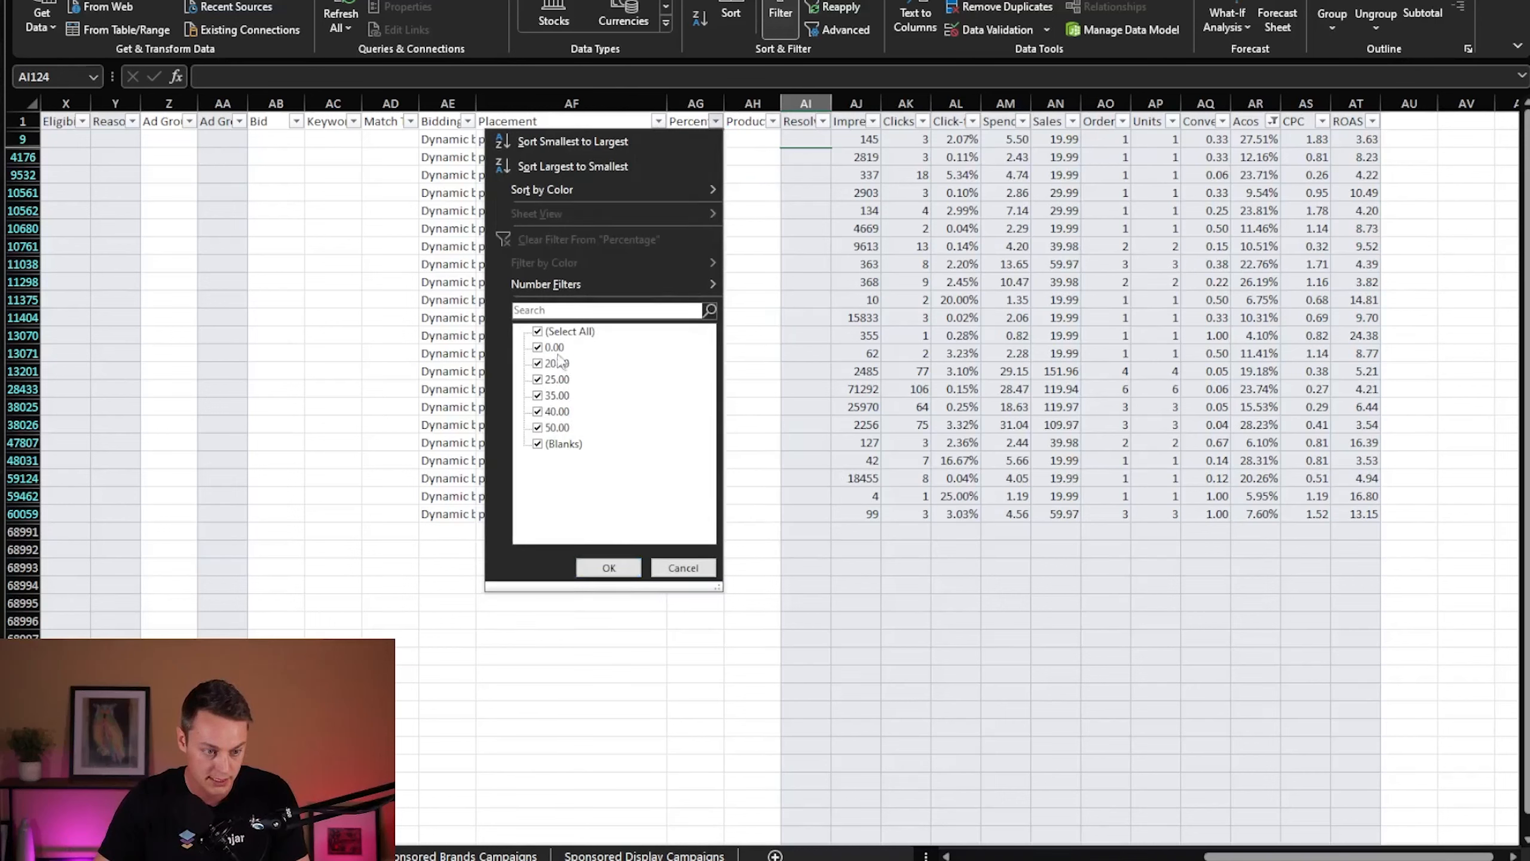
- Filter out 0.00 and blanks in the Percentage column, and set Percentage to 25 for all remaining rows
{"action": "left_click", "coordinate": [553, 347]}
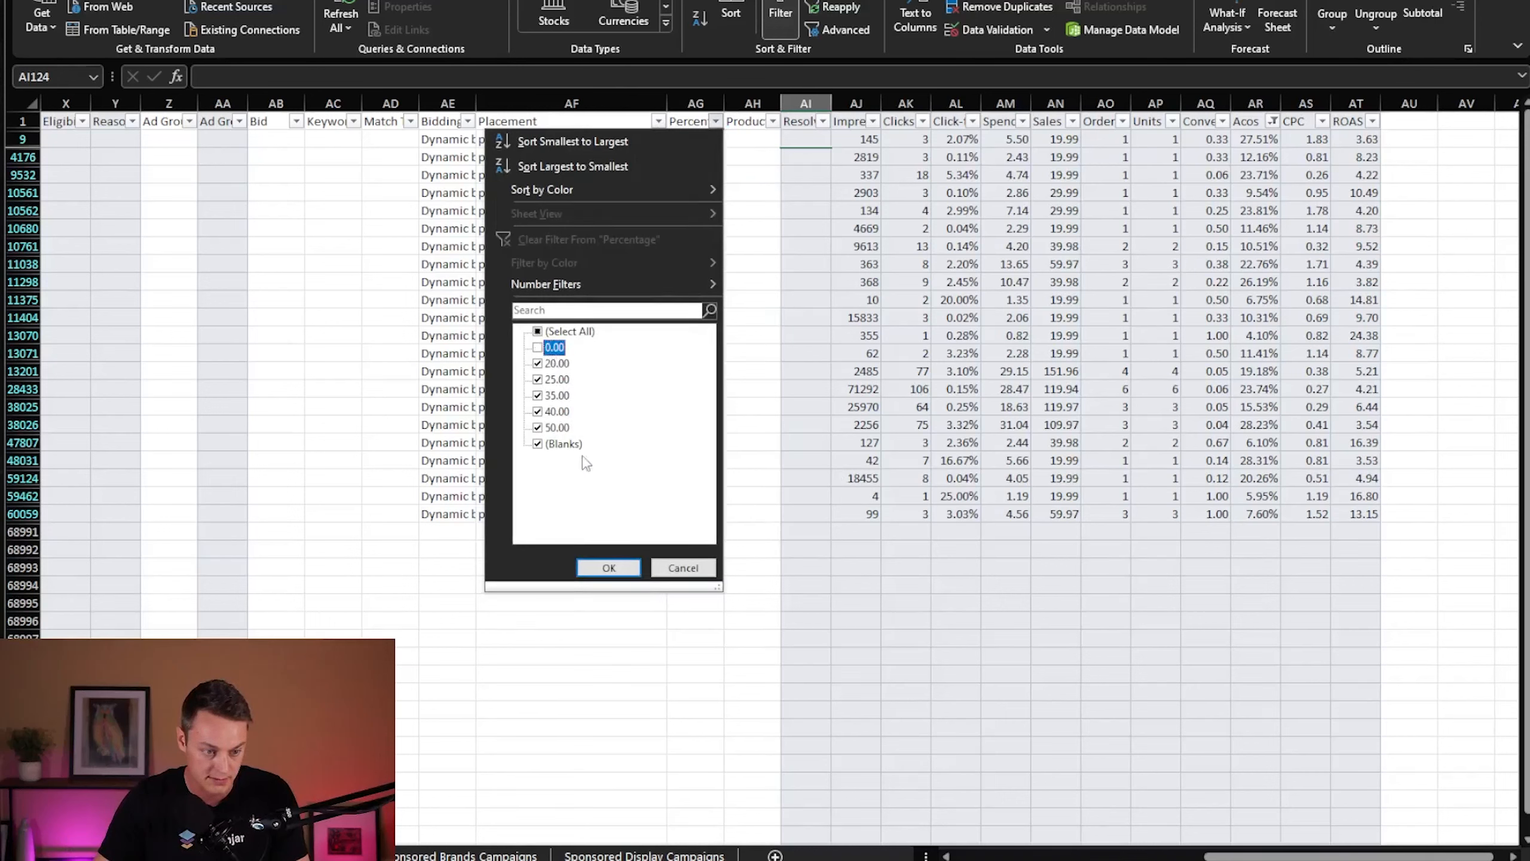
{"action": "left_click", "coordinate": [607, 566]}
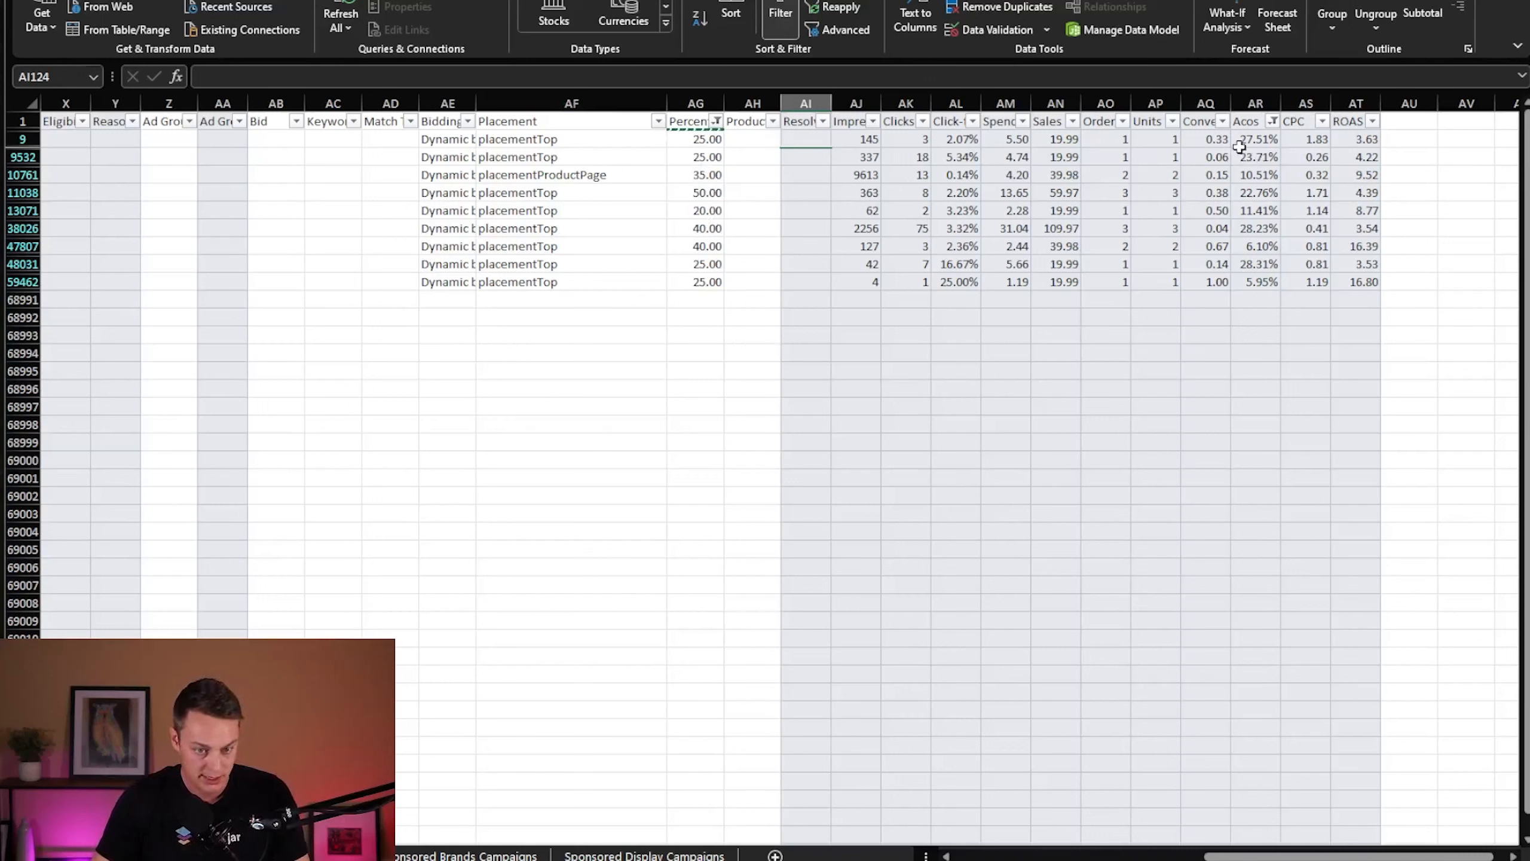
{"action": "left_click", "coordinate": [714, 159]}
{"action": "left_click_drag", "start_coordinate": [723, 164], "coordinate": [726, 291]}
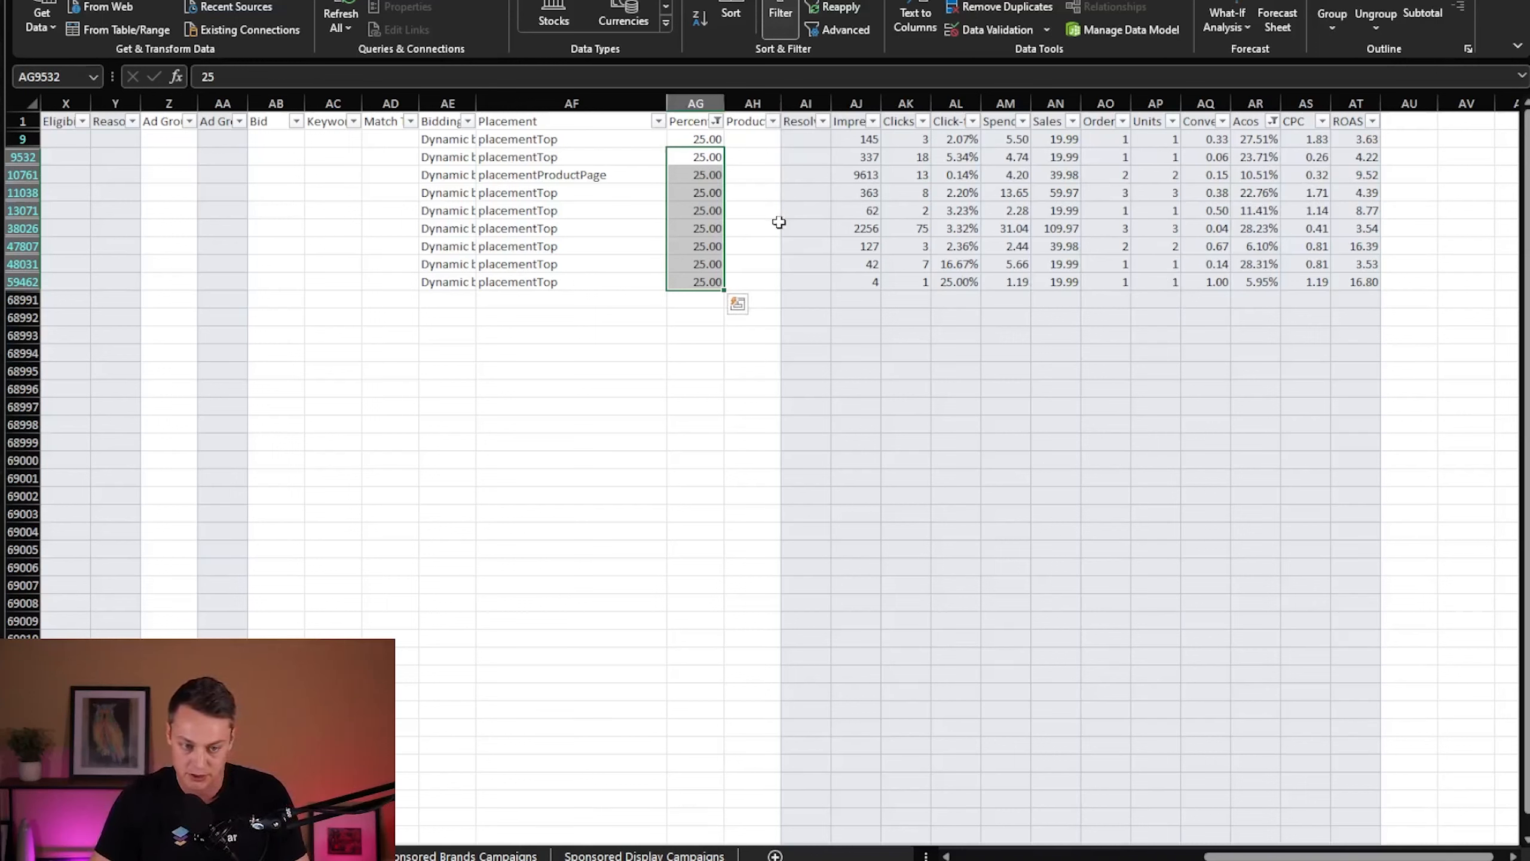
{"action": "left_click", "coordinate": [906, 281]}
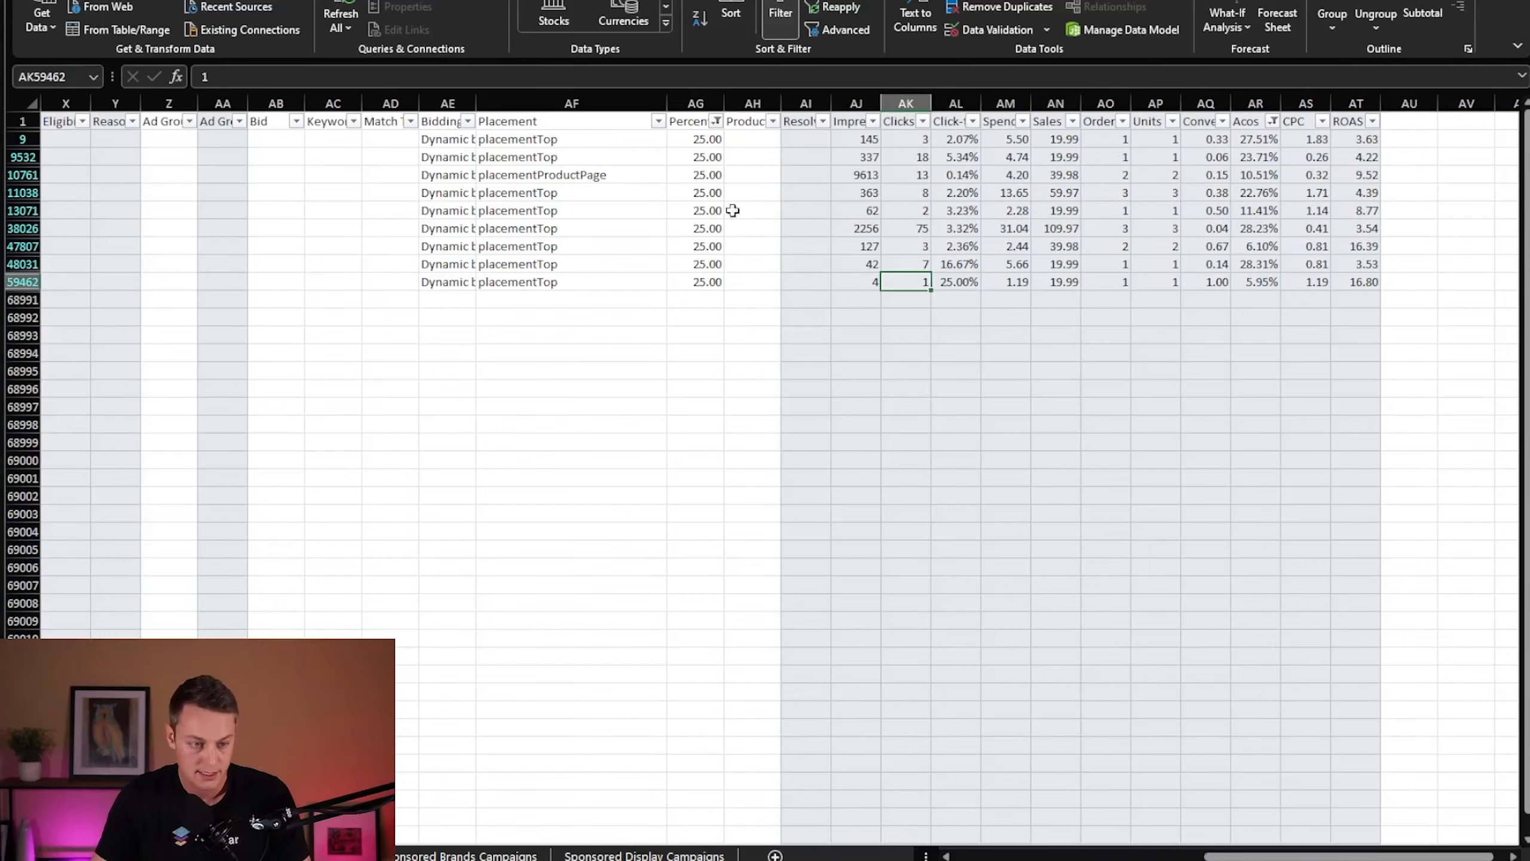
- Clear the Percentage column's filter and turn off filtering for the whole sheet
{"action": "left_click", "coordinate": [716, 121]}
{"action": "left_click", "coordinate": [579, 240]}
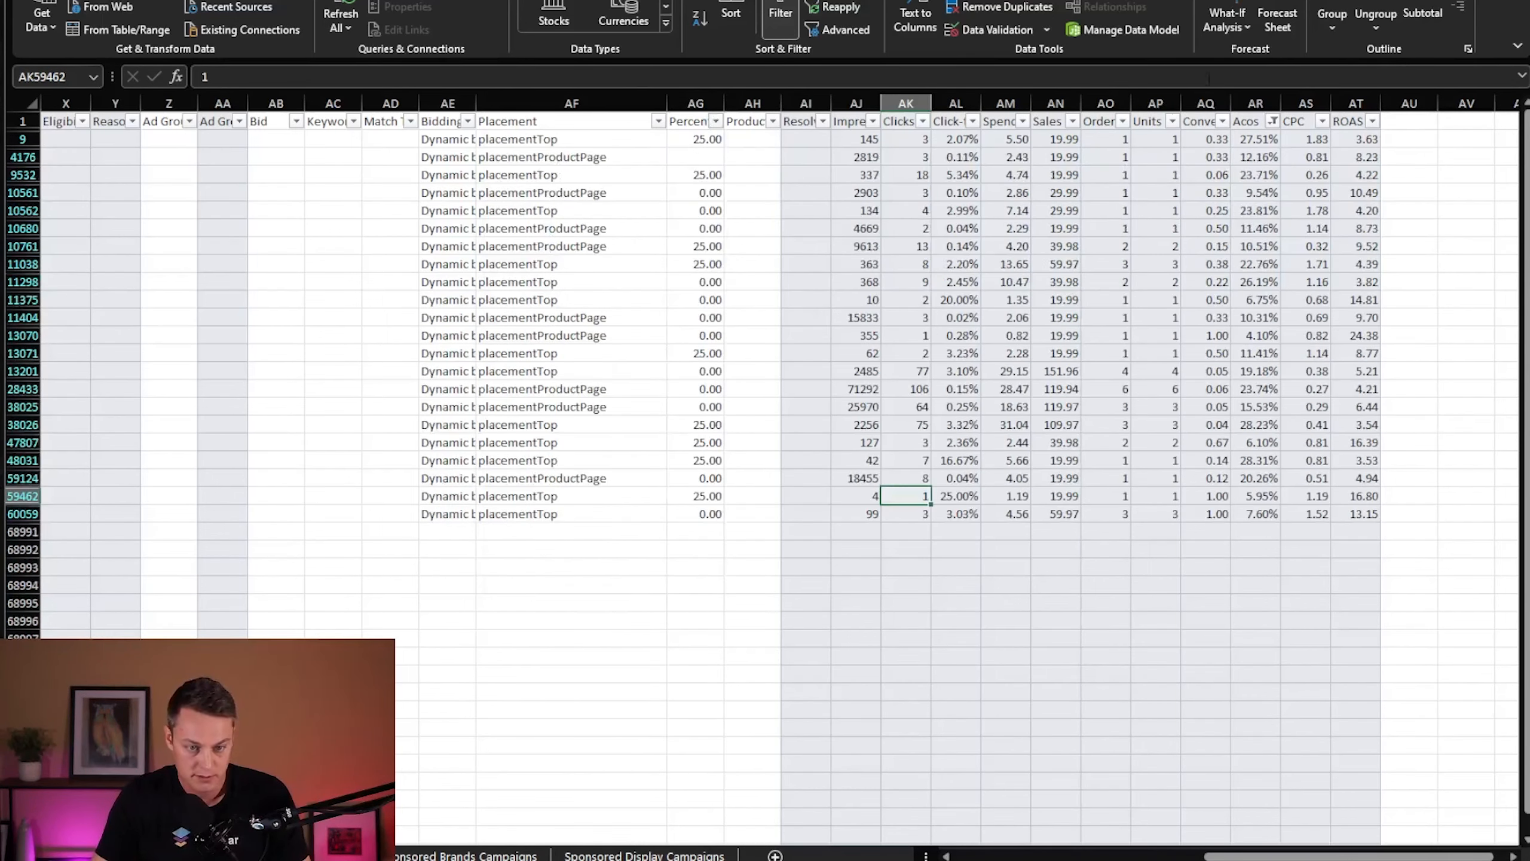
{"action": "scroll", "coordinate": [765, 232], "scroll_direction": "left", "scroll_amount": 5}
{"action": "left_click", "coordinate": [783, 17]}
{"action": "scroll", "coordinate": [751, 263], "scroll_direction": "left", "scroll_amount": 5}
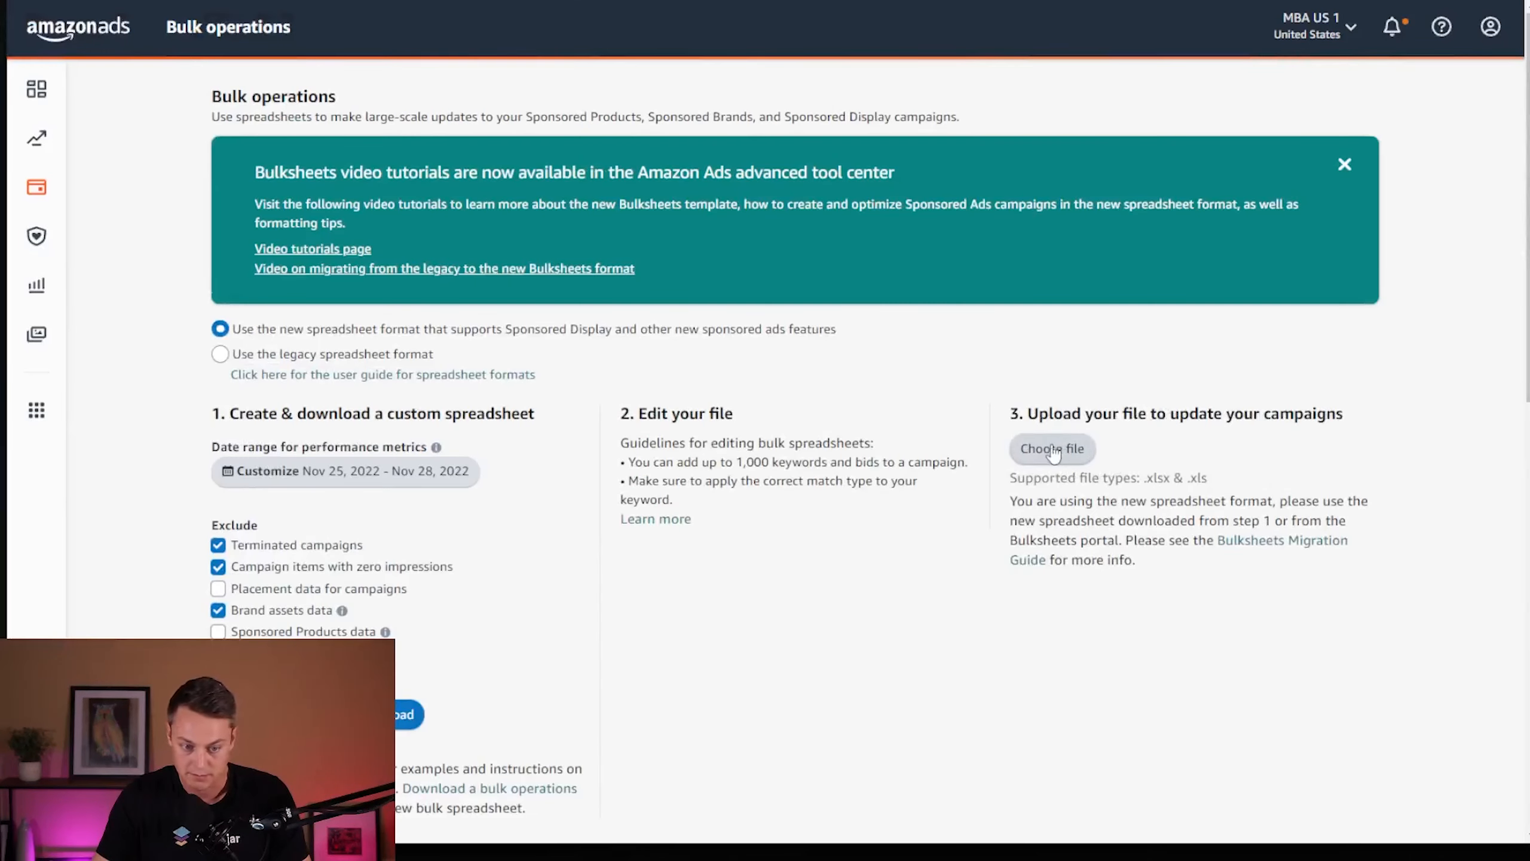
- On the Amazon Ads Bulk operations page, check the report entry of the most recent upload in the bulk spreadsheet history
{"action": "scroll", "coordinate": [1041, 515], "scroll_direction": "down", "scroll_amount": 5}
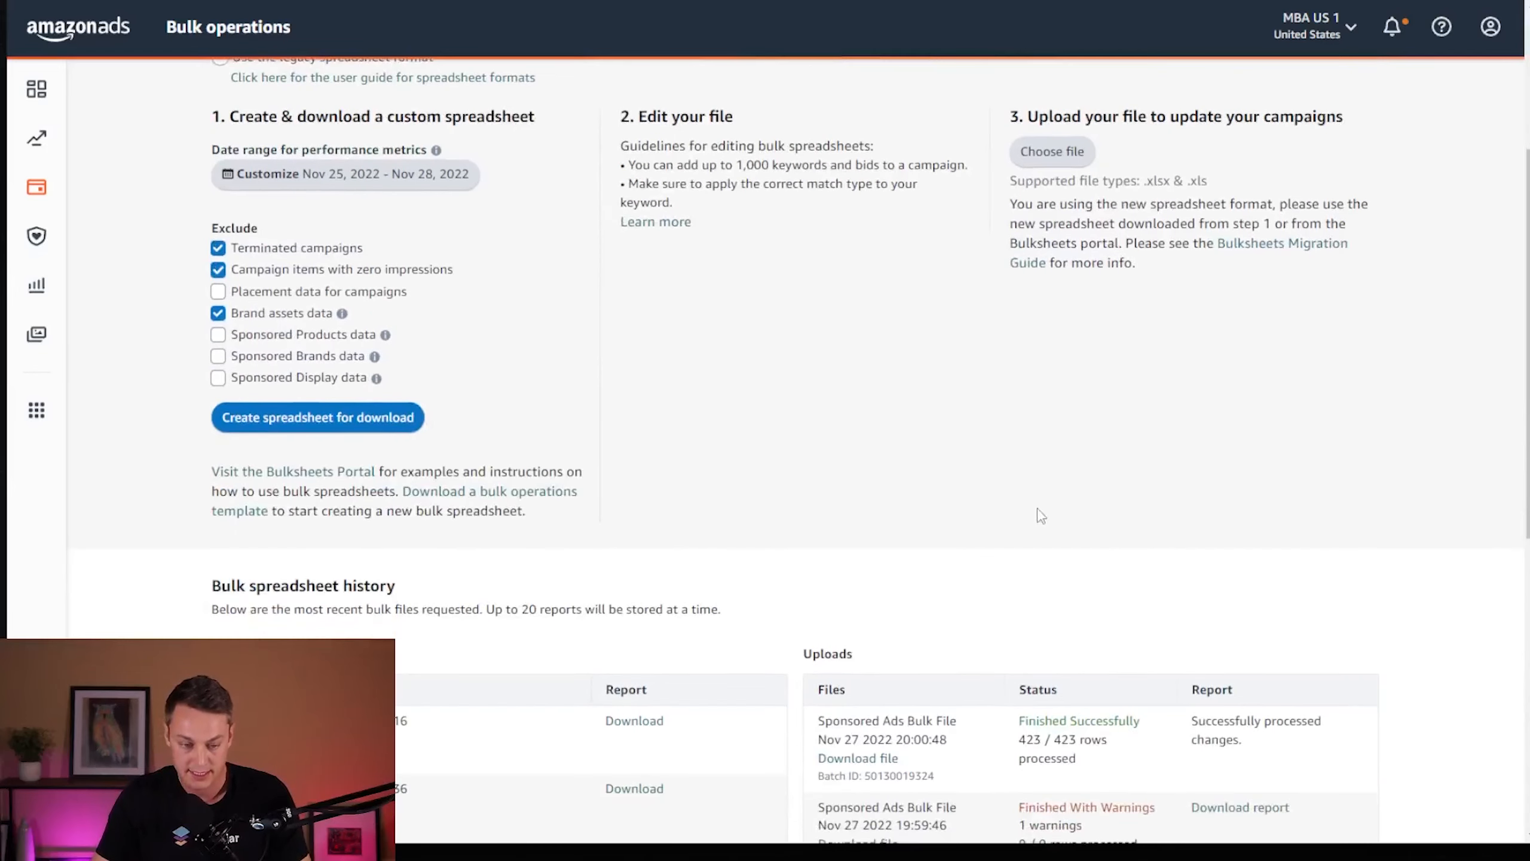
{"action": "triple_click", "coordinate": [1292, 768]}
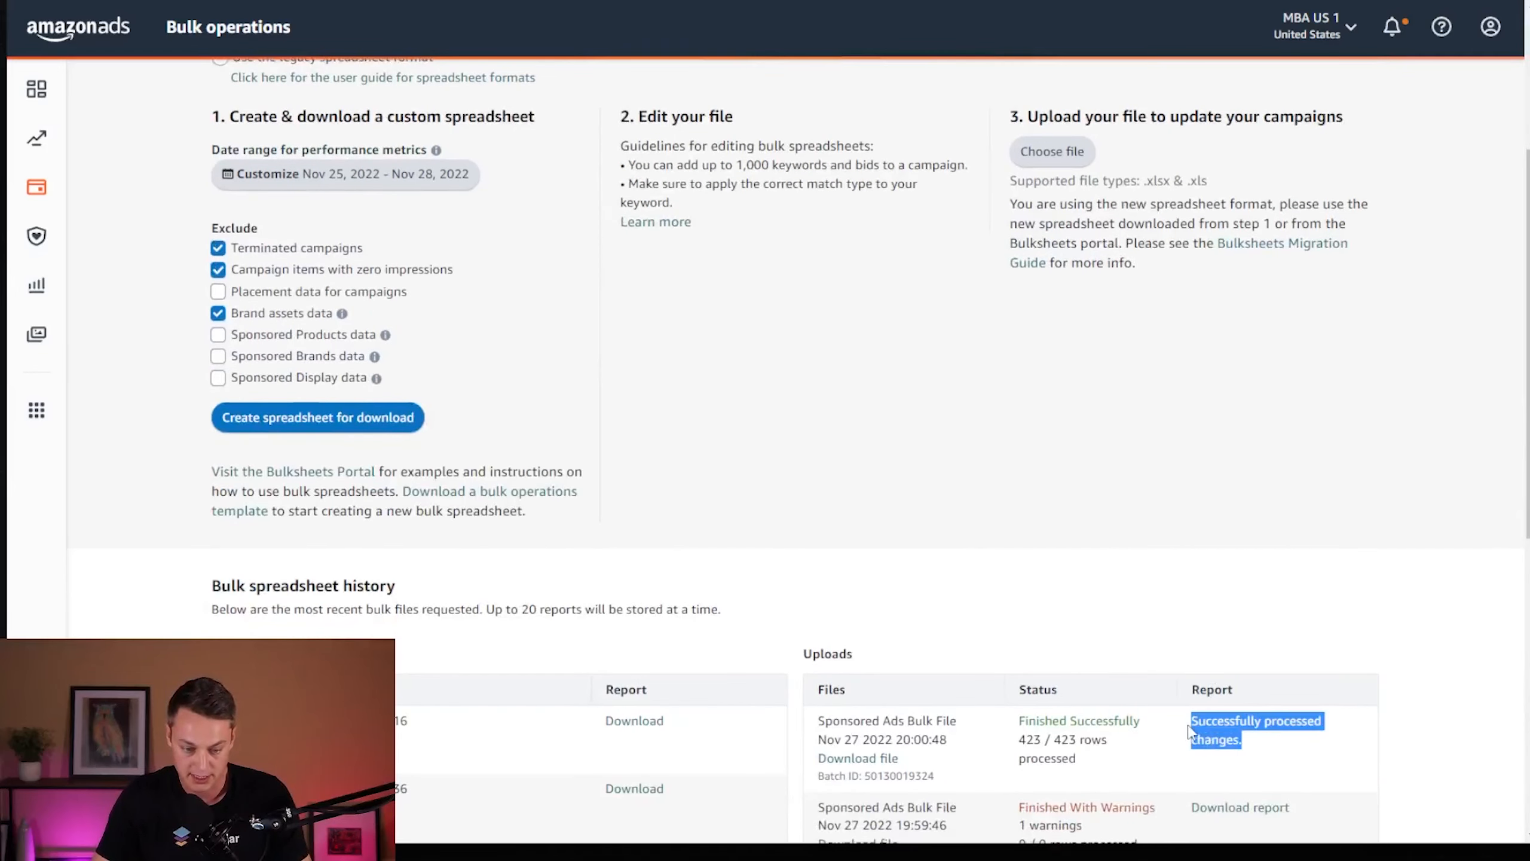
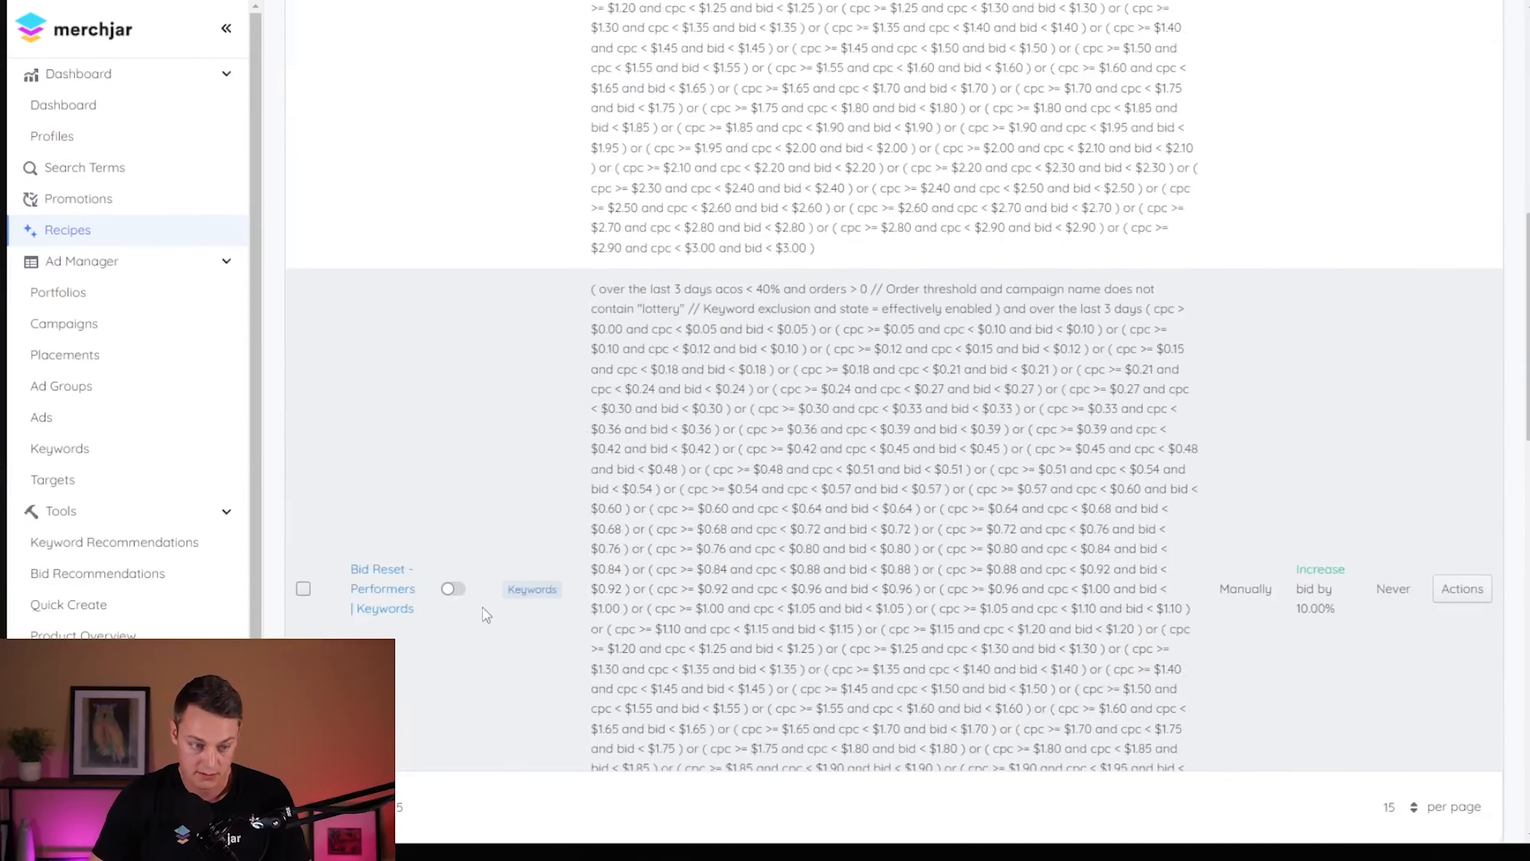
- Set the ACOS threshold of the "Bid Reset - Performers | Keywords" recipe to 30% and save the recipe
{"action": "left_click", "coordinate": [386, 604]}
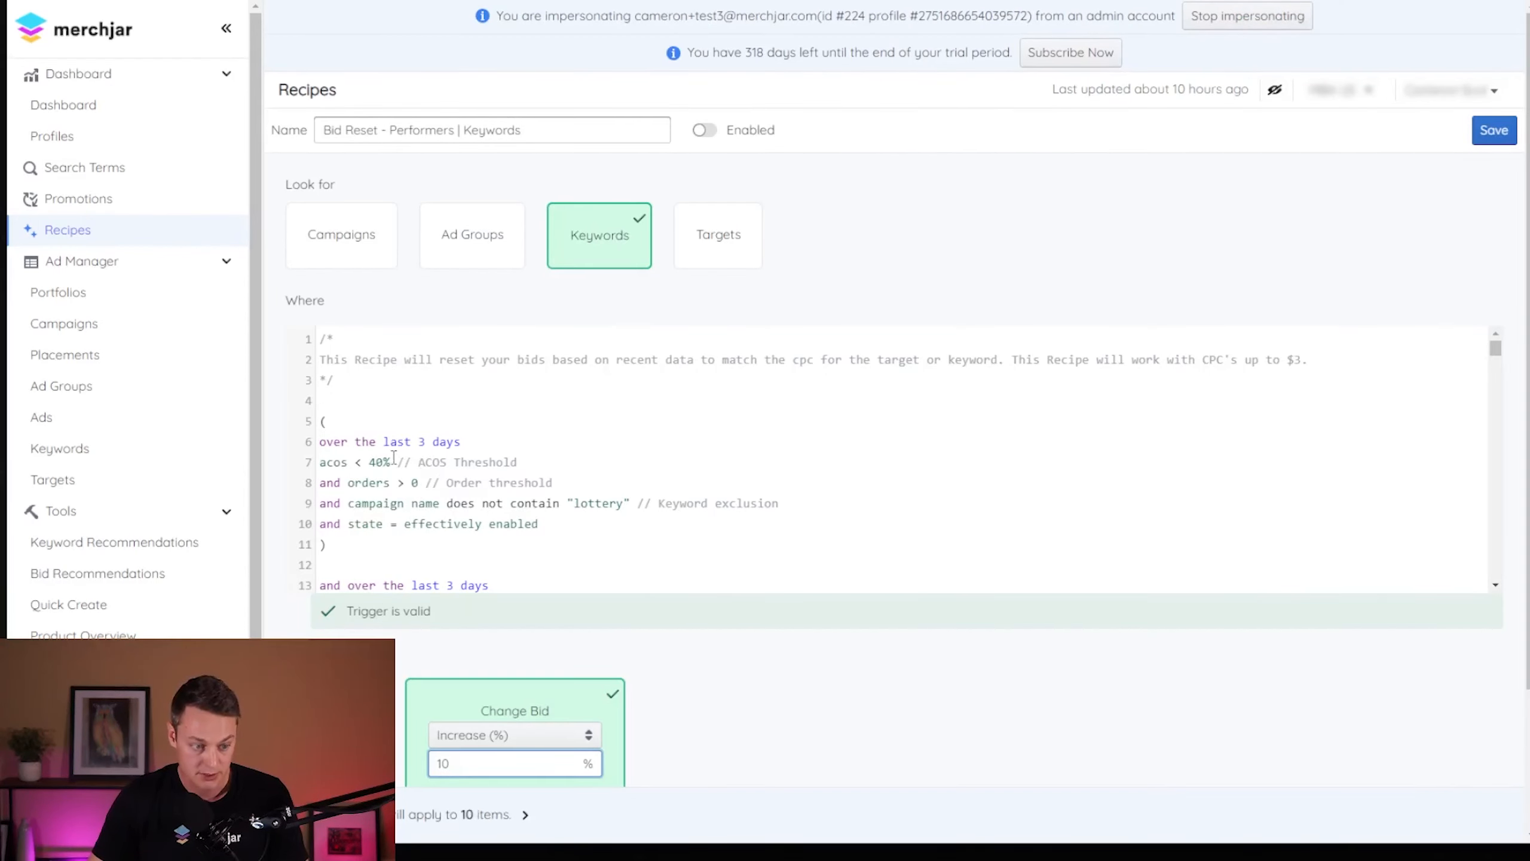
{"action": "left_click", "coordinate": [376, 462]}
{"action": "key", "text": "BackSpace"}
{"action": "type", "text": "3"}
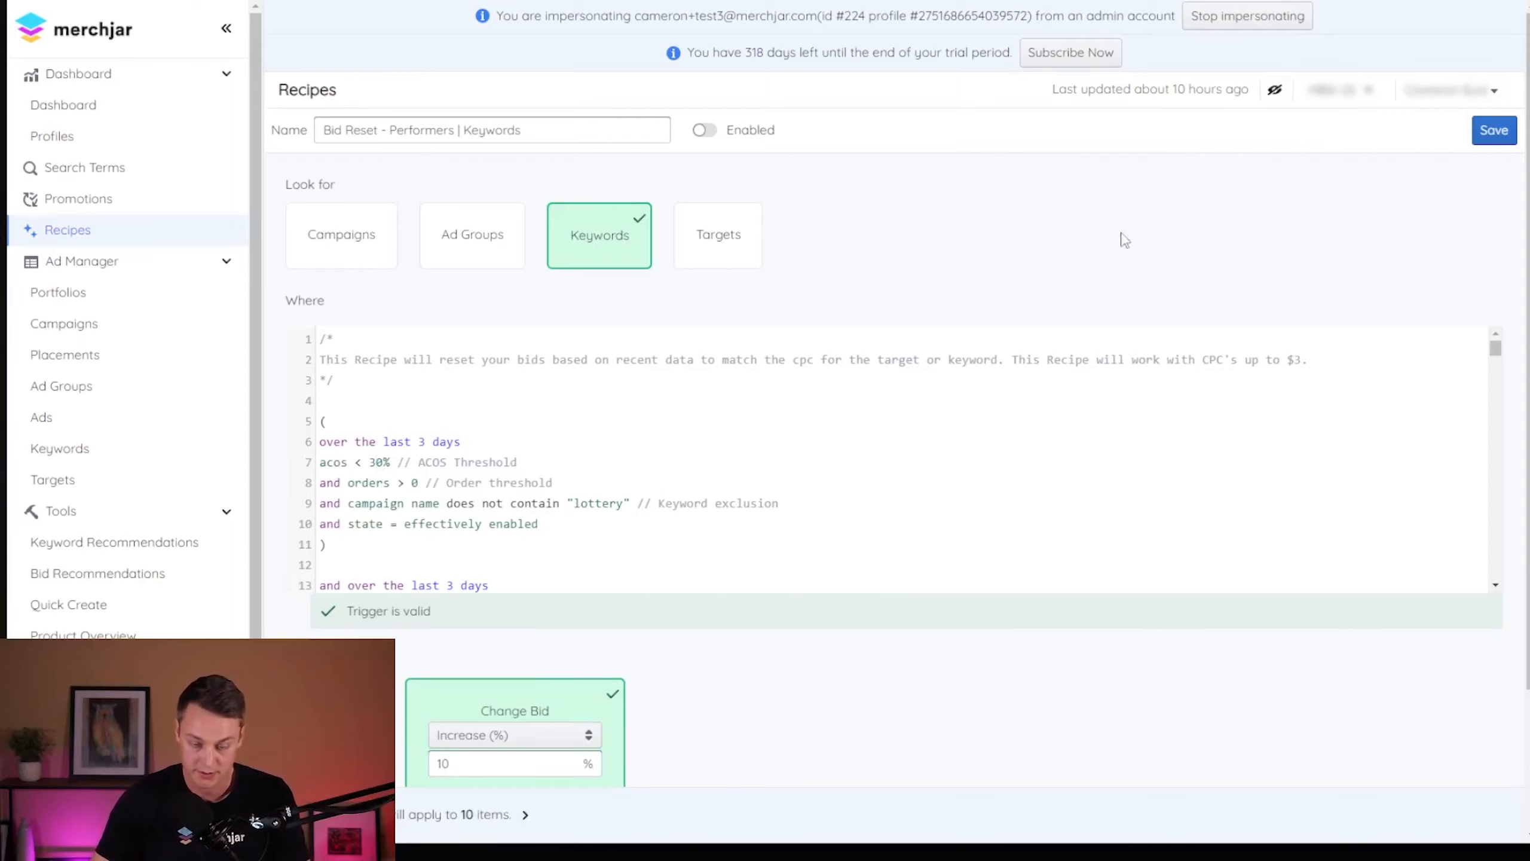
{"action": "left_click", "coordinate": [1492, 128]}
{"action": "scroll", "coordinate": [790, 295], "scroll_direction": "down", "scroll_amount": 5}
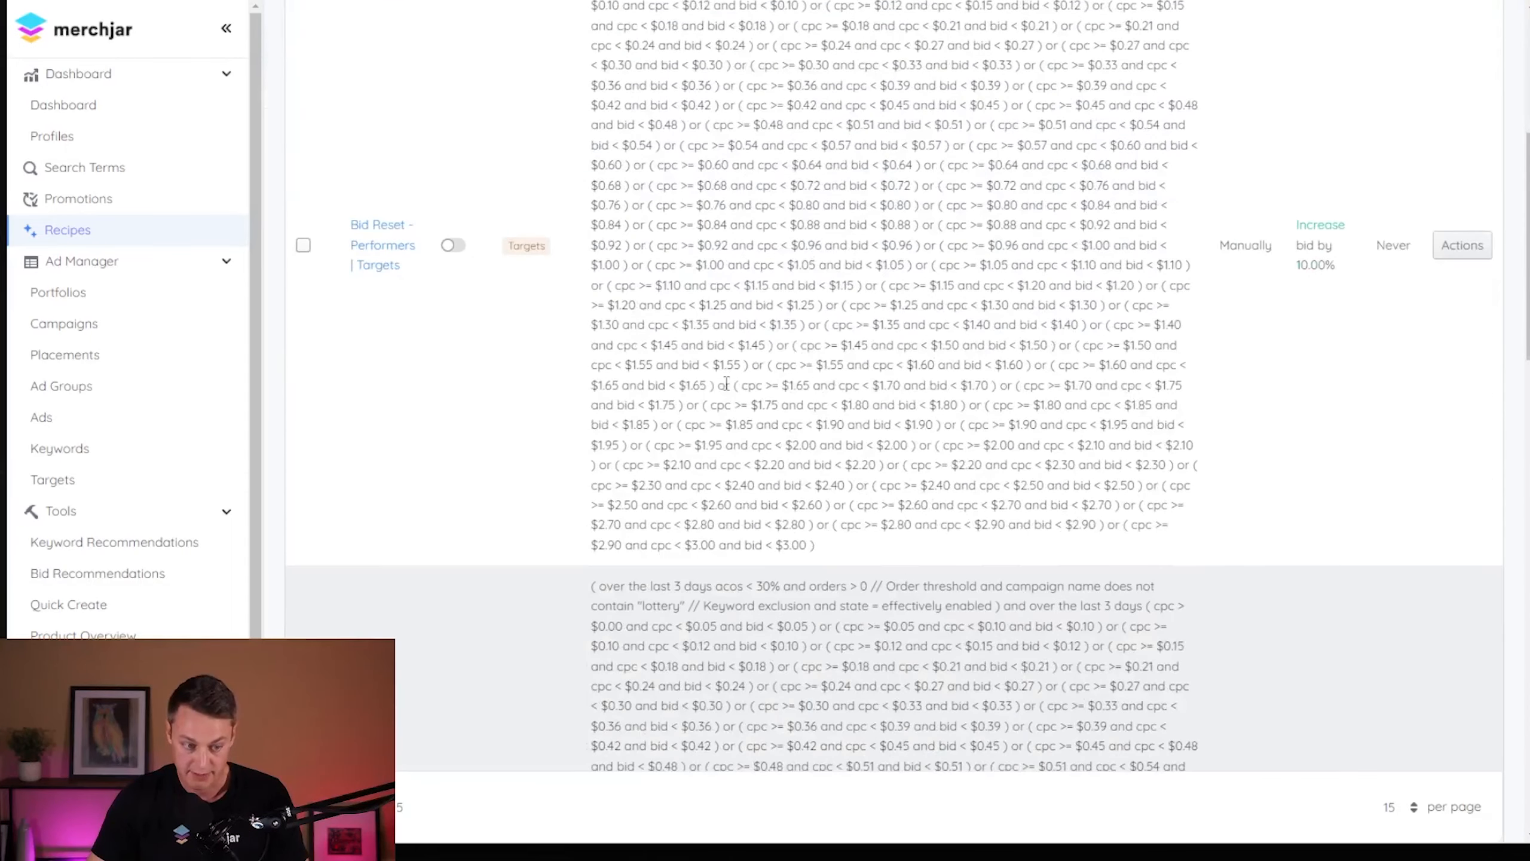
- In the account settings, set the rounding strategy for Recipes to Always Round Up
{"action": "scroll", "coordinate": [790, 295], "scroll_direction": "up", "scroll_amount": 3}
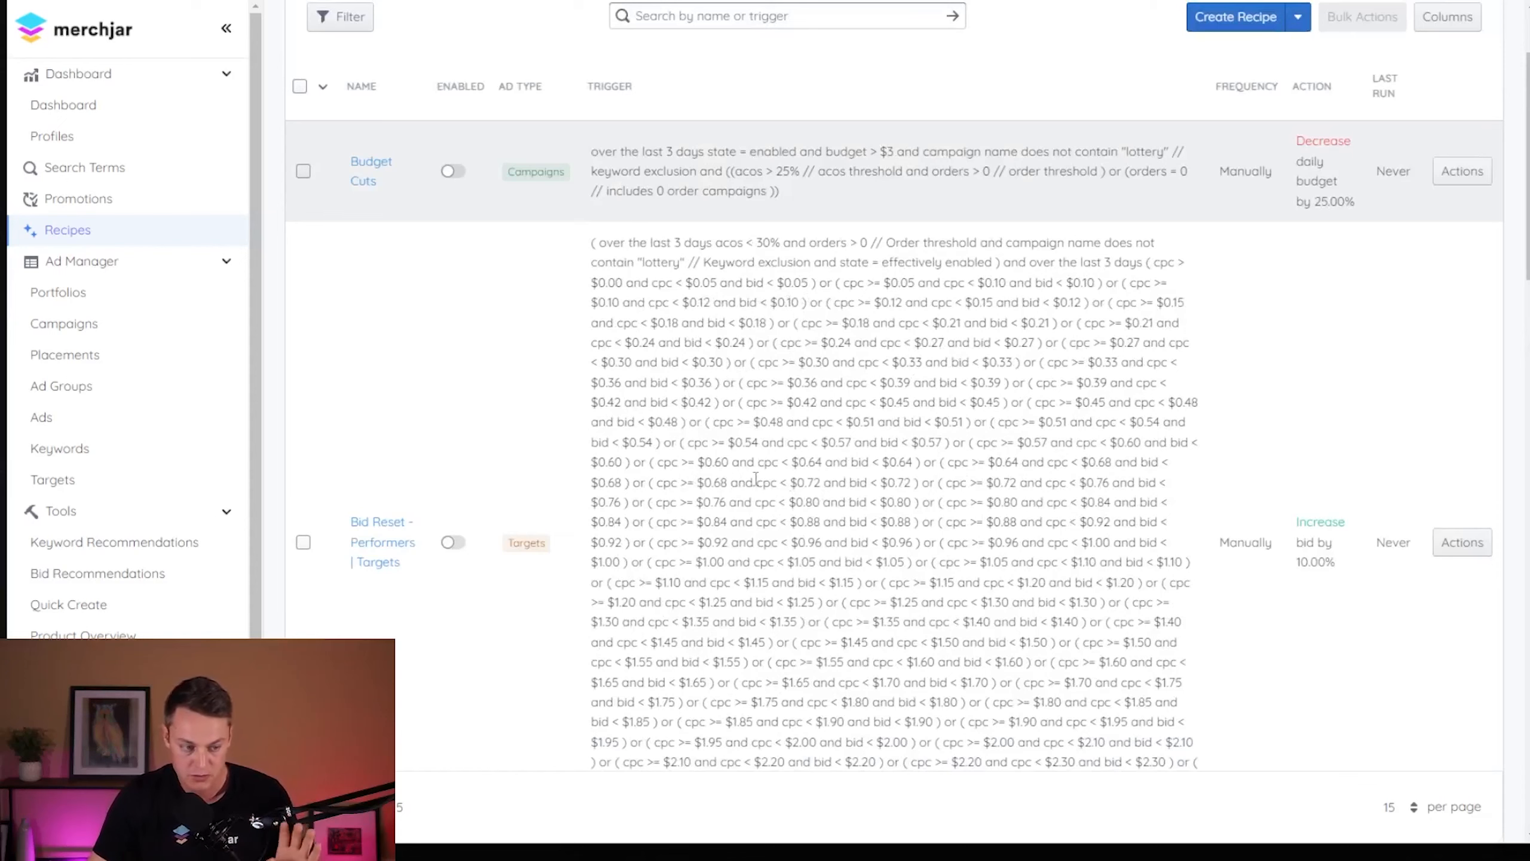
{"action": "scroll", "coordinate": [783, 496], "scroll_direction": "up", "scroll_amount": 3}
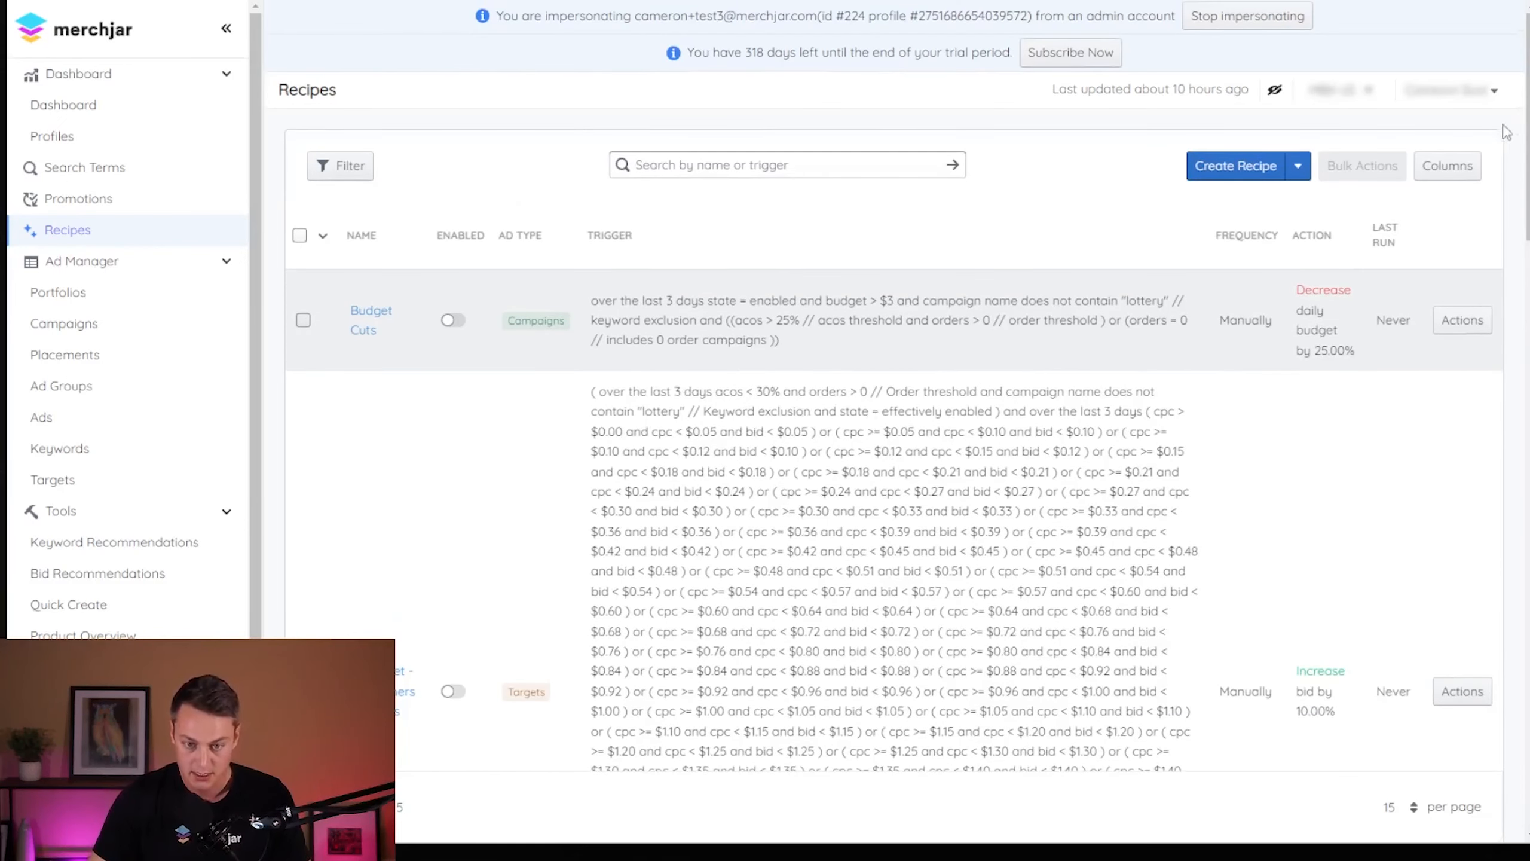
{"action": "left_click", "coordinate": [1485, 96]}
{"action": "left_click", "coordinate": [1485, 102]}
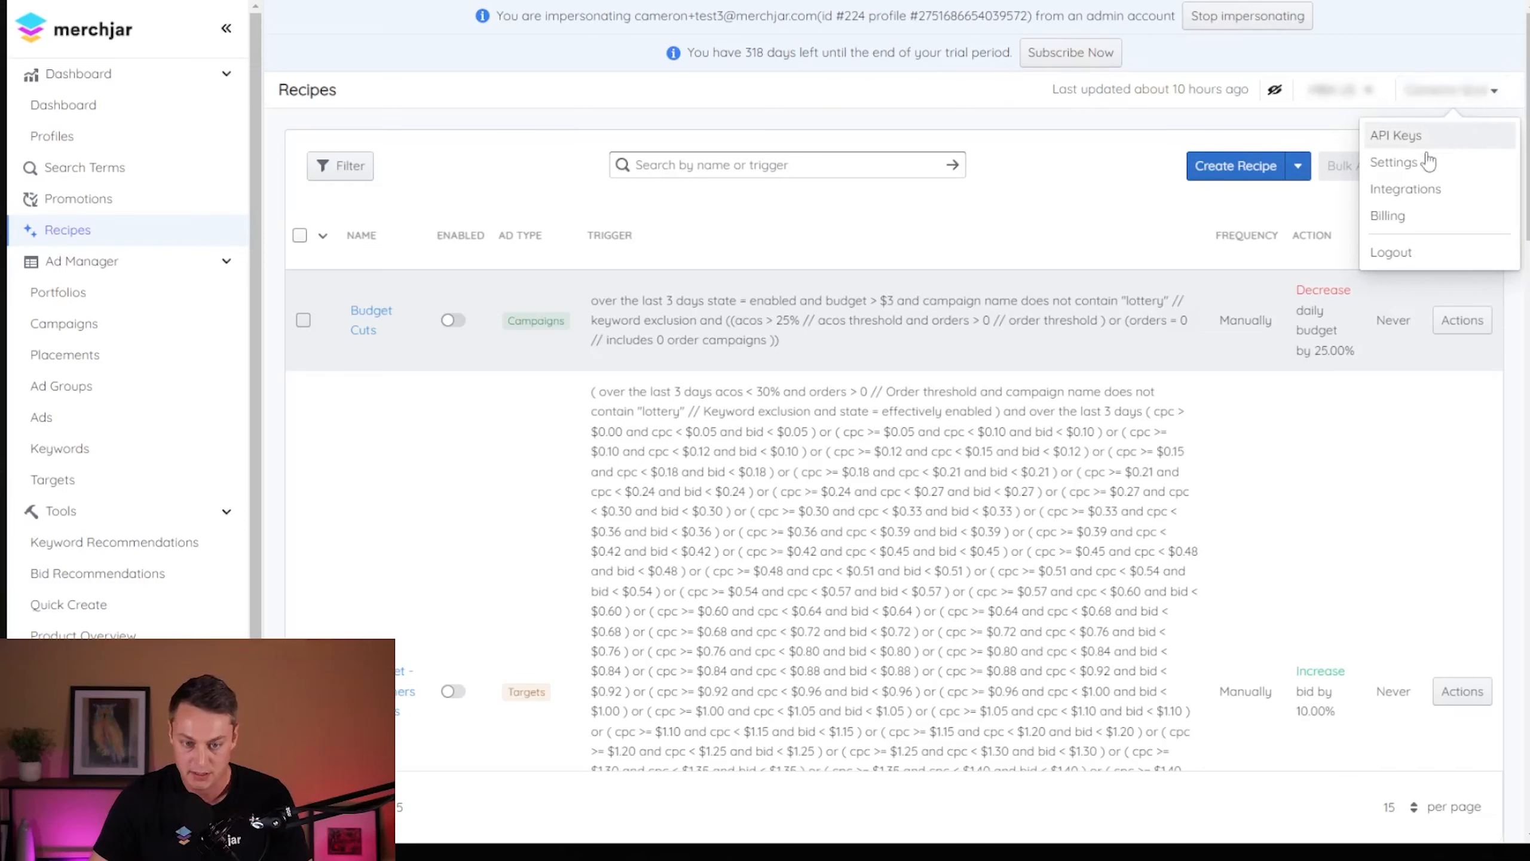
{"action": "left_click", "coordinate": [1409, 162]}
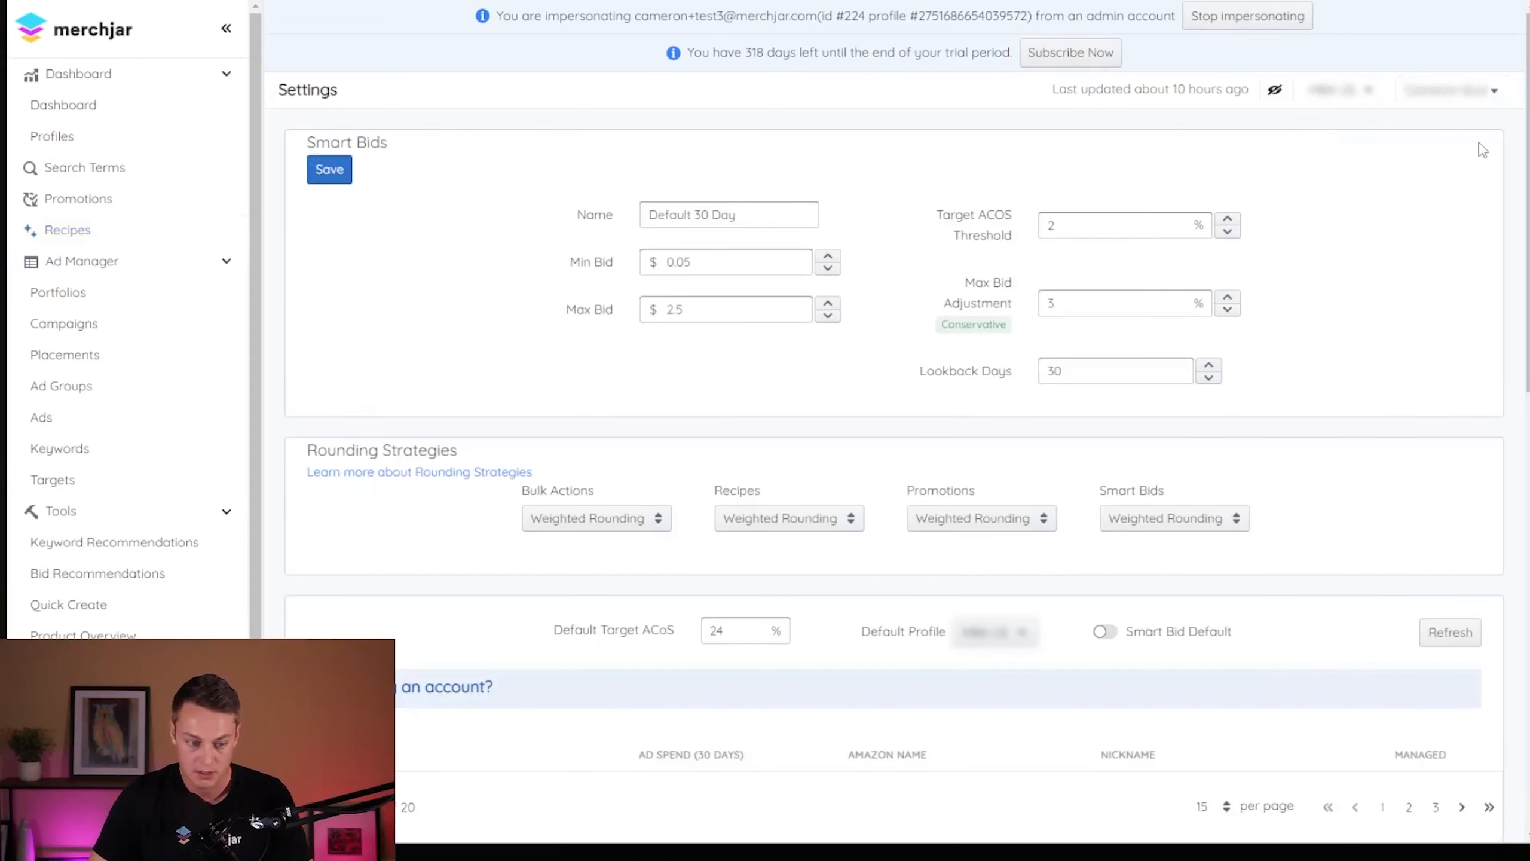
{"action": "left_click", "coordinate": [804, 521]}
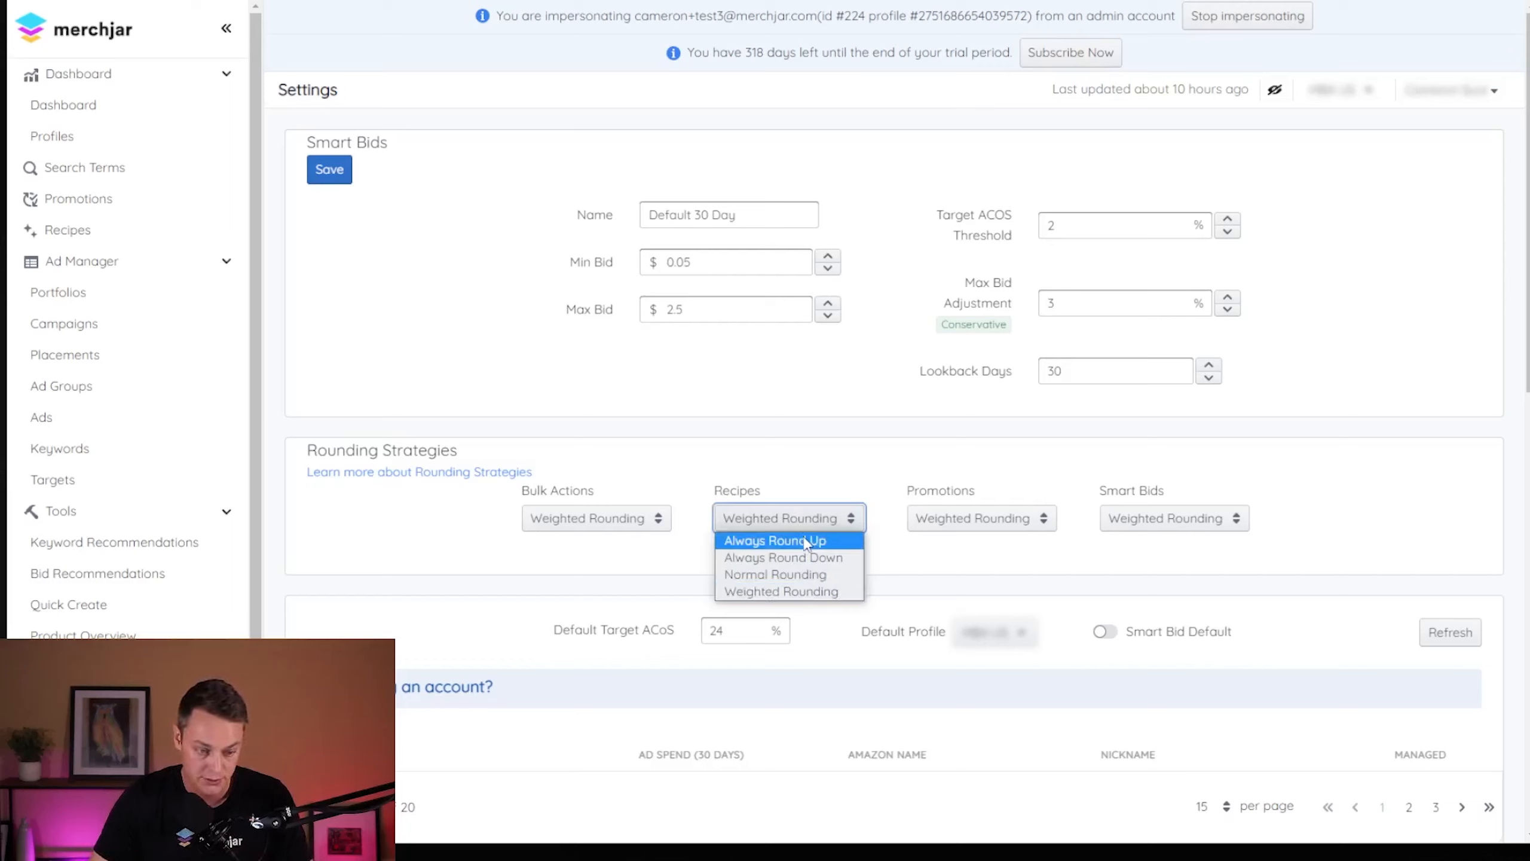
{"action": "left_click", "coordinate": [810, 471]}
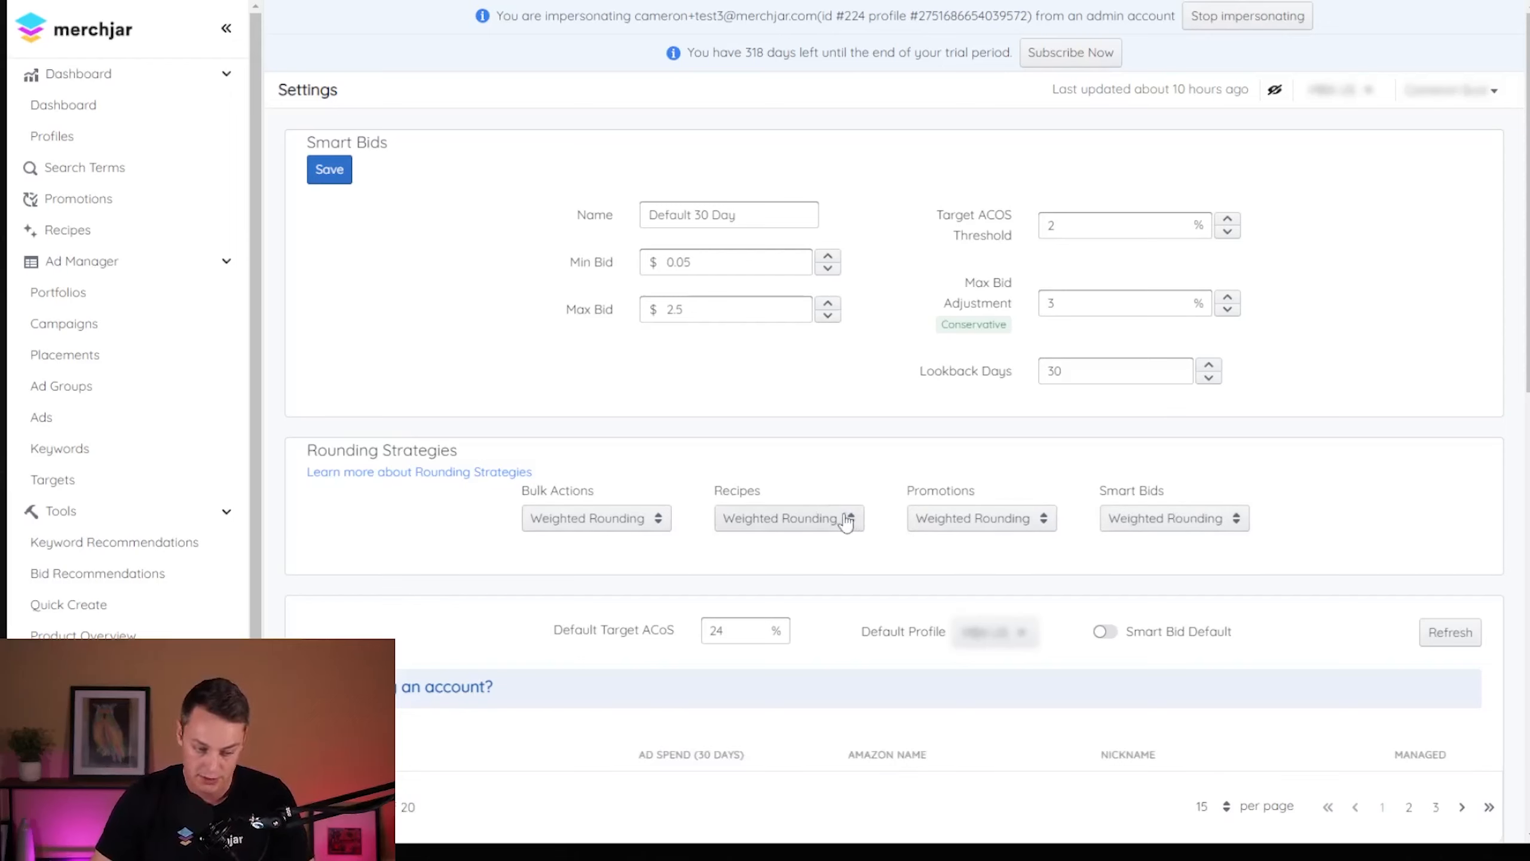
{"action": "left_click", "coordinate": [822, 521]}
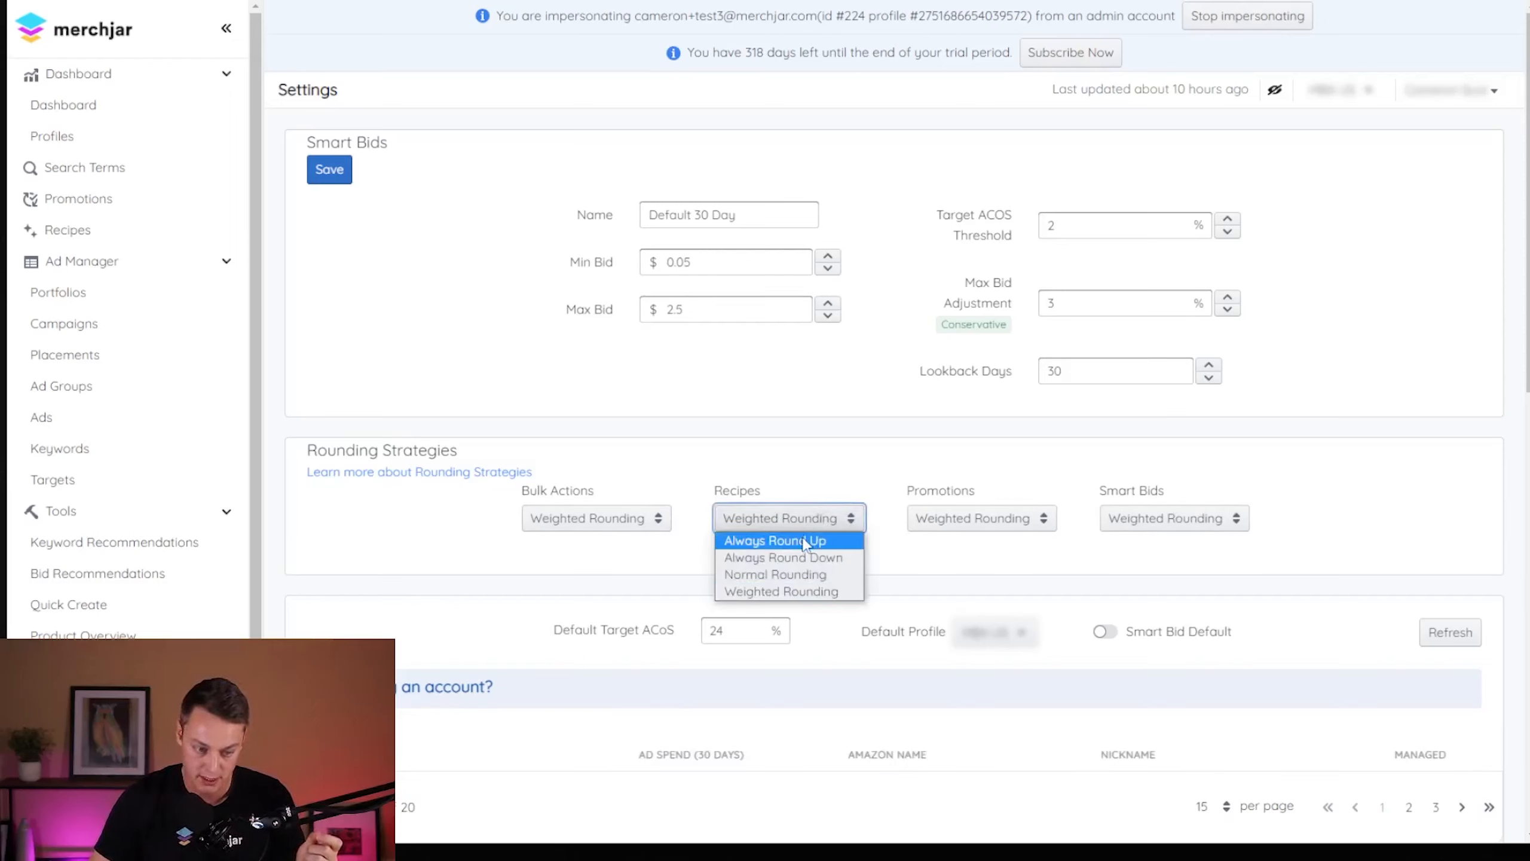
{"action": "left_click", "coordinate": [802, 541]}
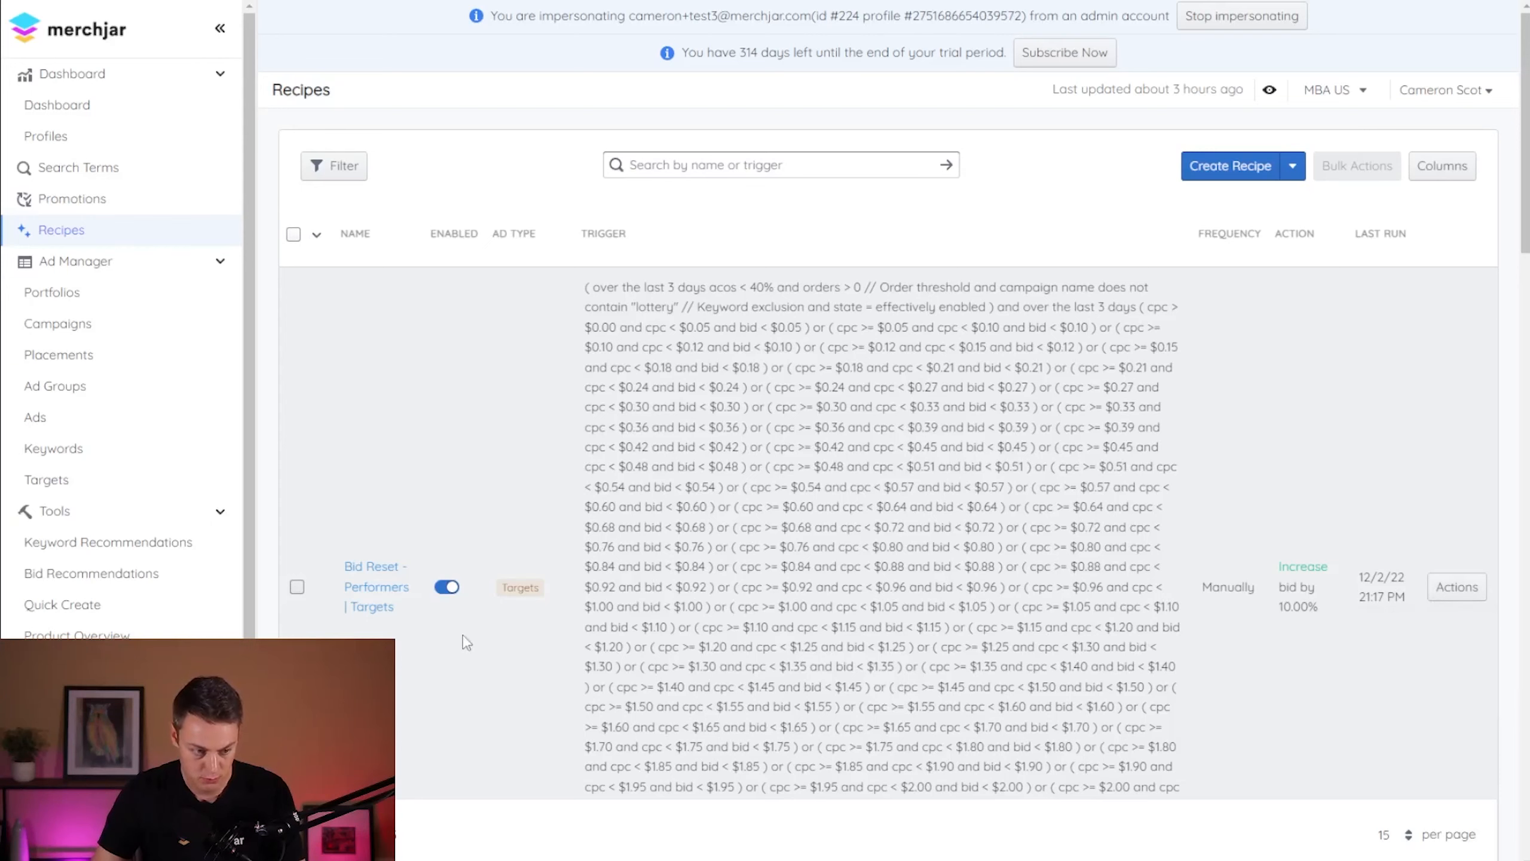
- Run the "Bid Reset - Performers | Targets" recipe now from the Recipes list and confirm the run
{"action": "mouse_move", "coordinate": [1474, 593]}
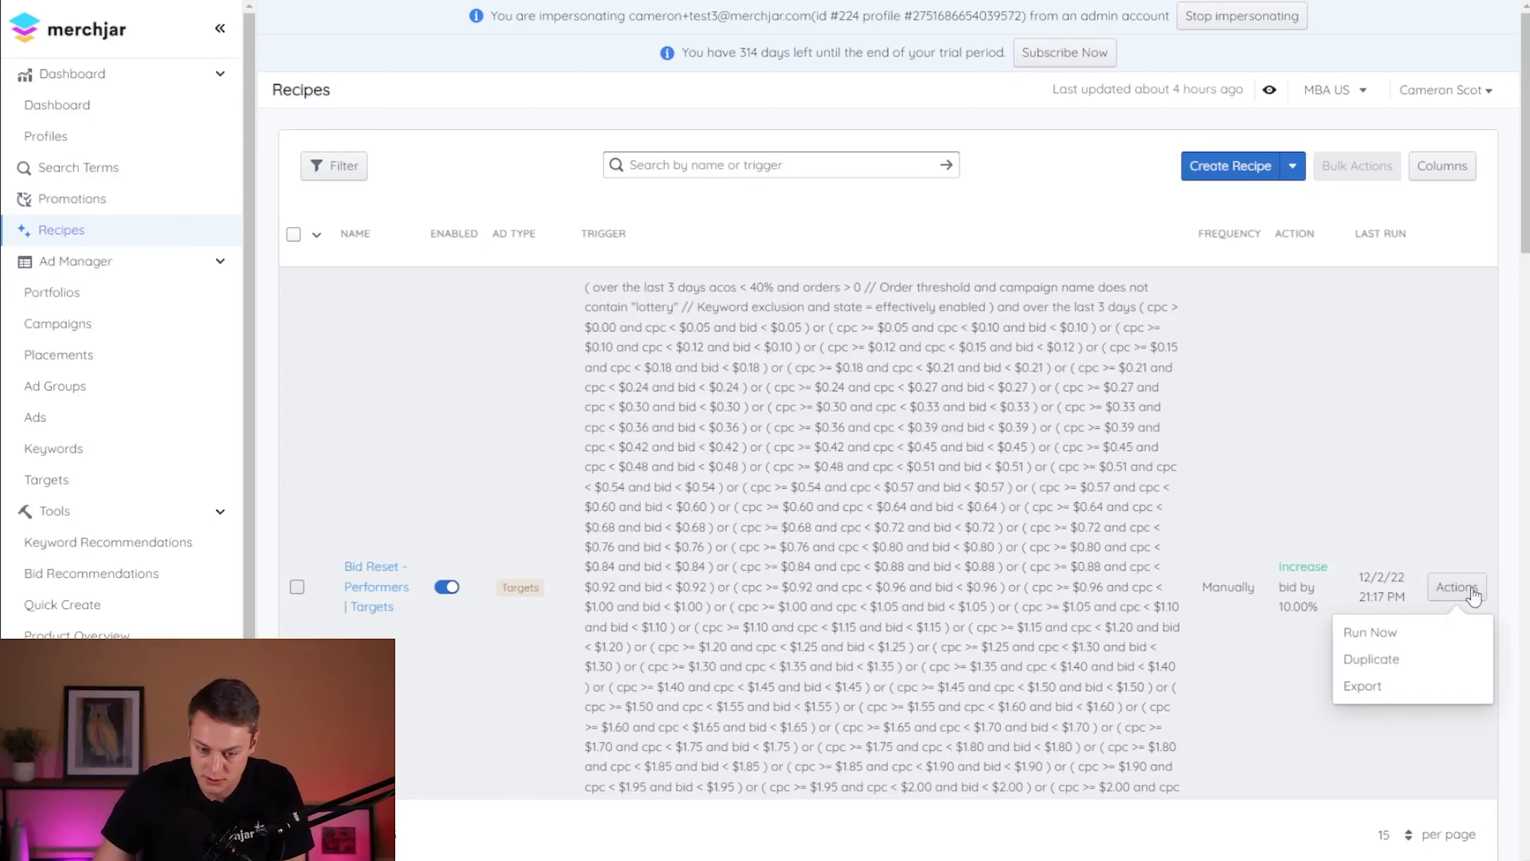
{"action": "left_click", "coordinate": [1369, 632]}
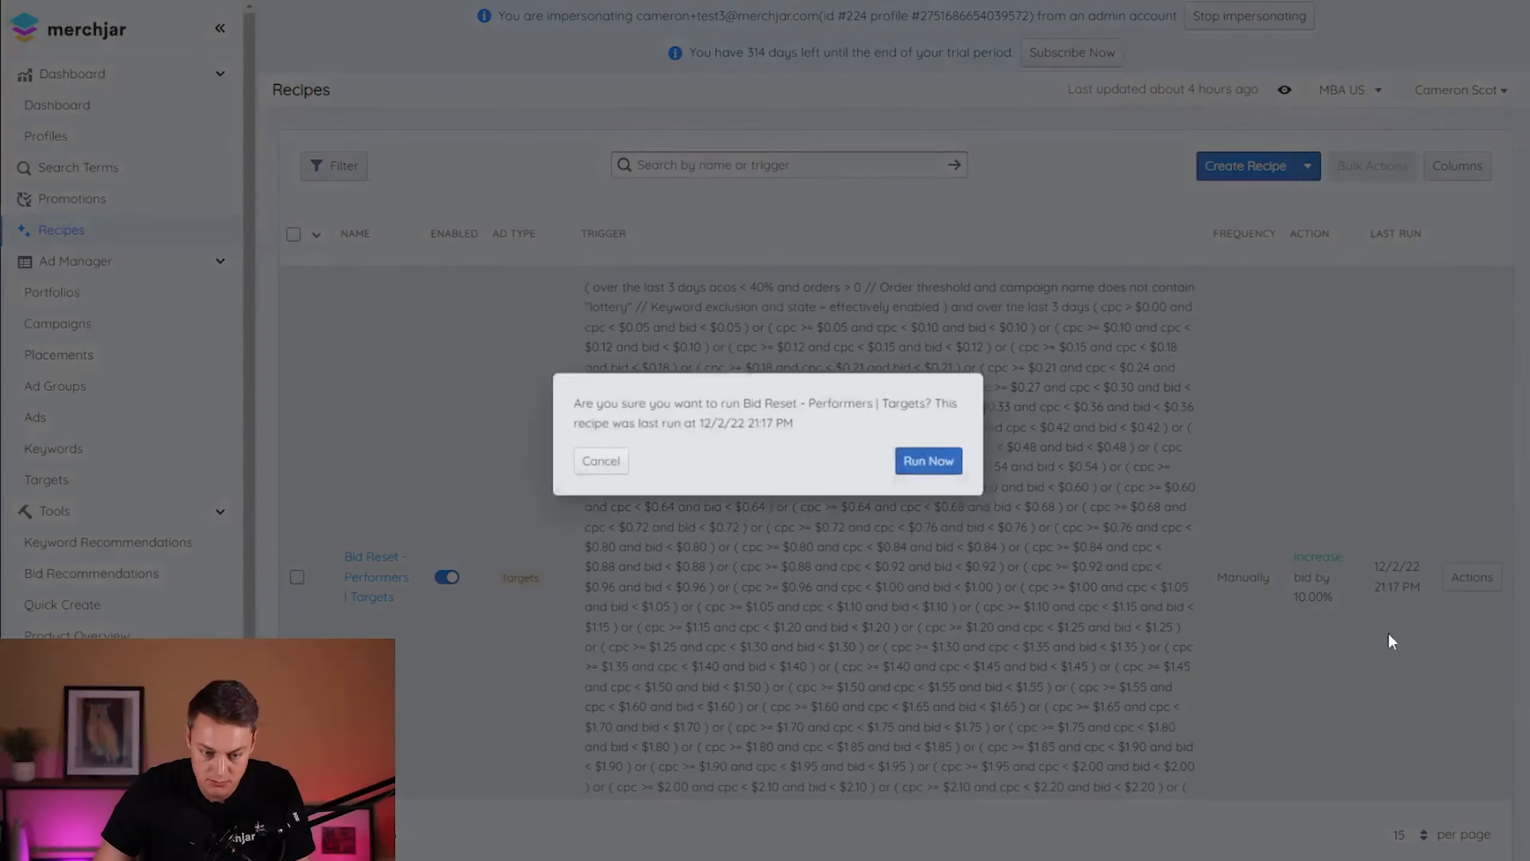
{"action": "left_click", "coordinate": [910, 462]}
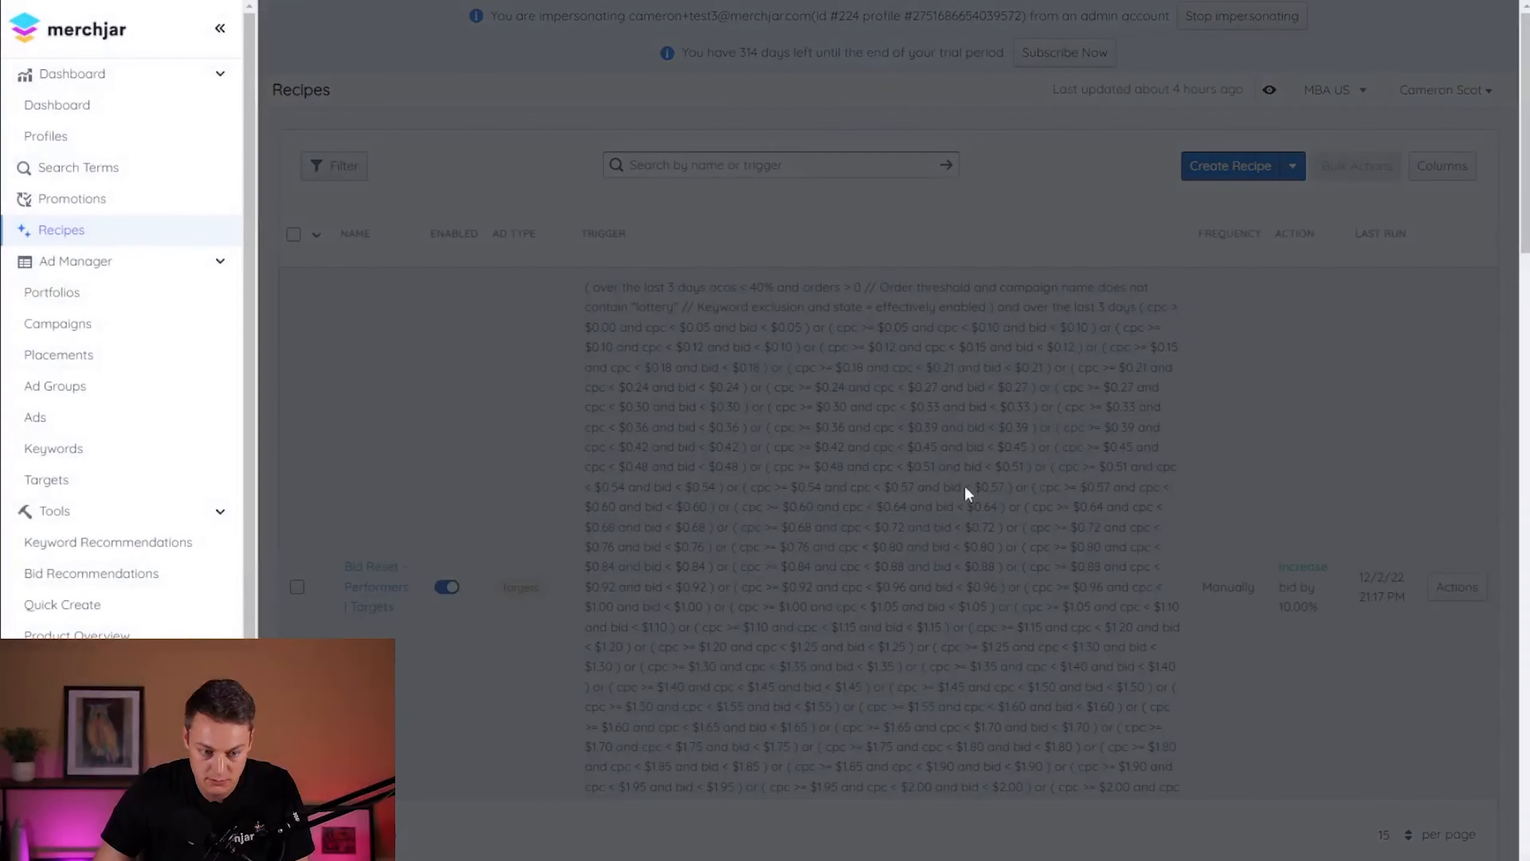
{"action": "scroll", "coordinate": [994, 488], "scroll_direction": "down", "scroll_amount": 8}
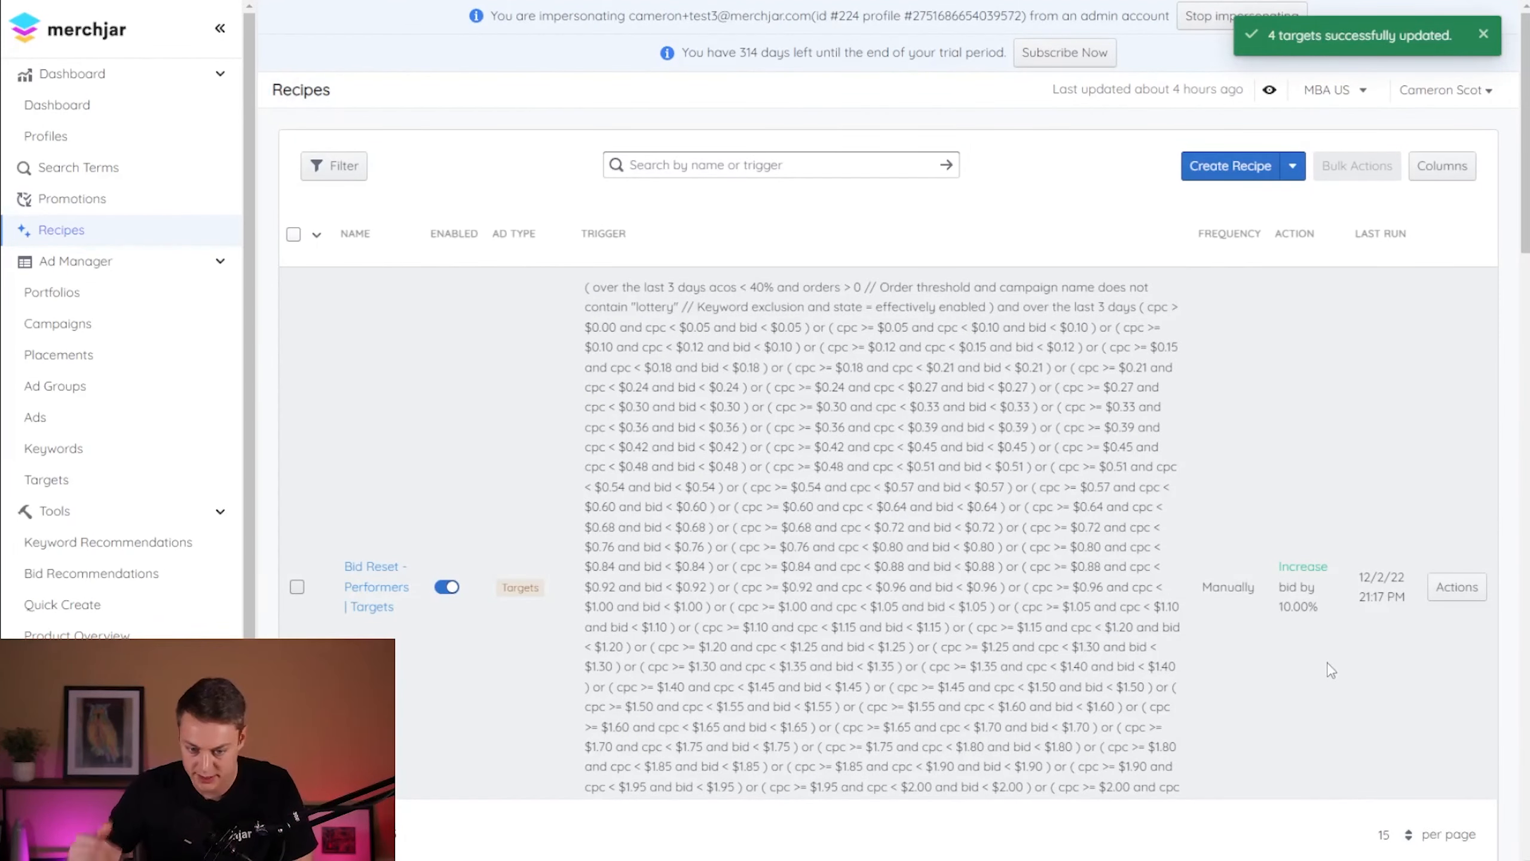
{"action": "left_click", "coordinate": [1450, 595]}
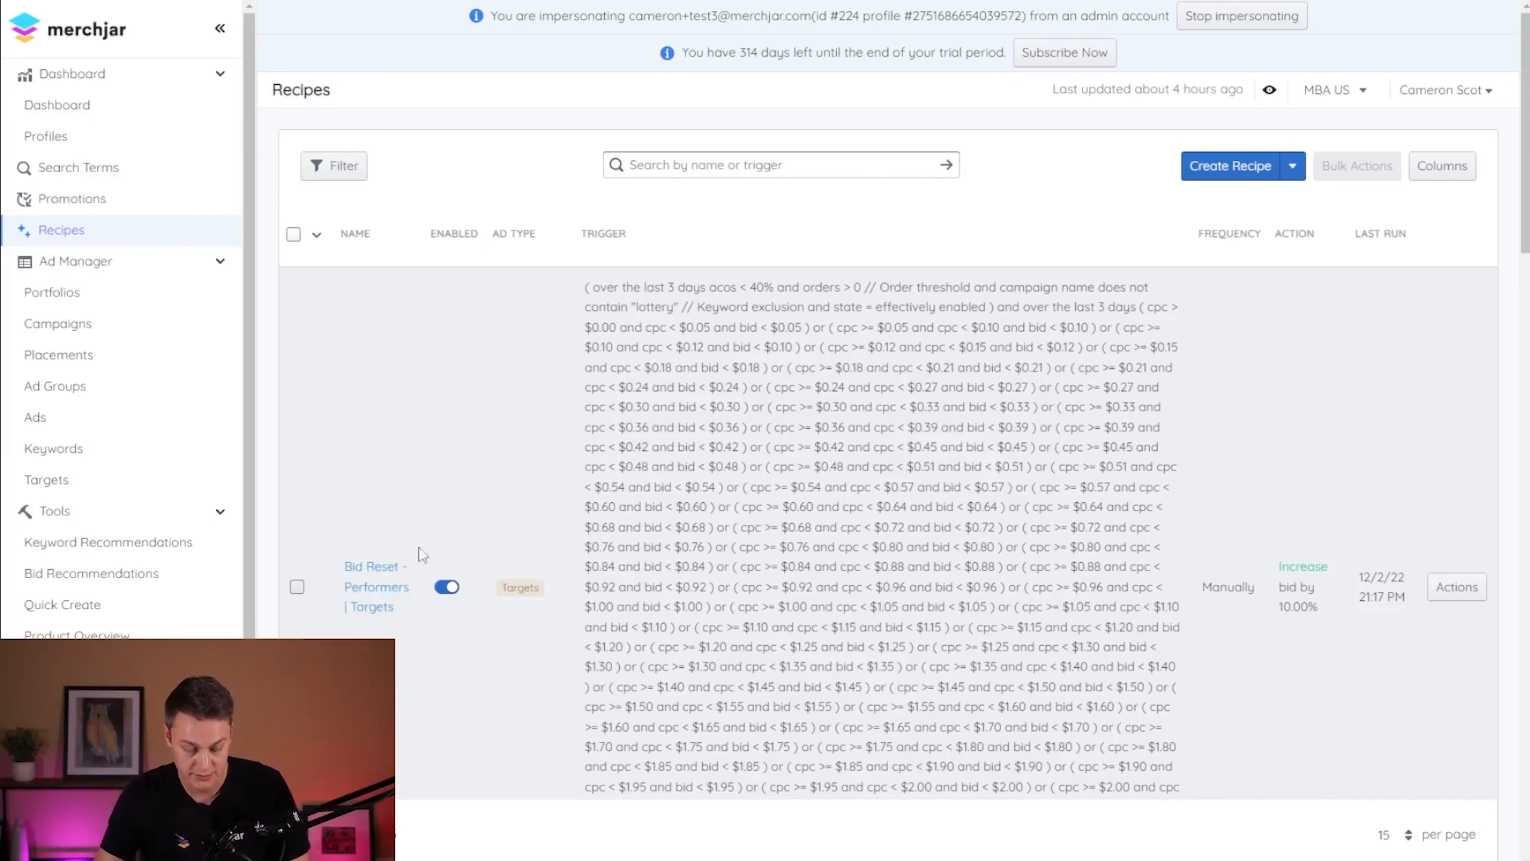
- Review the trigger conditions and bid change of the "Bid Reset - Performers | Targets" recipe, and save it
{"action": "left_click", "coordinate": [395, 587]}
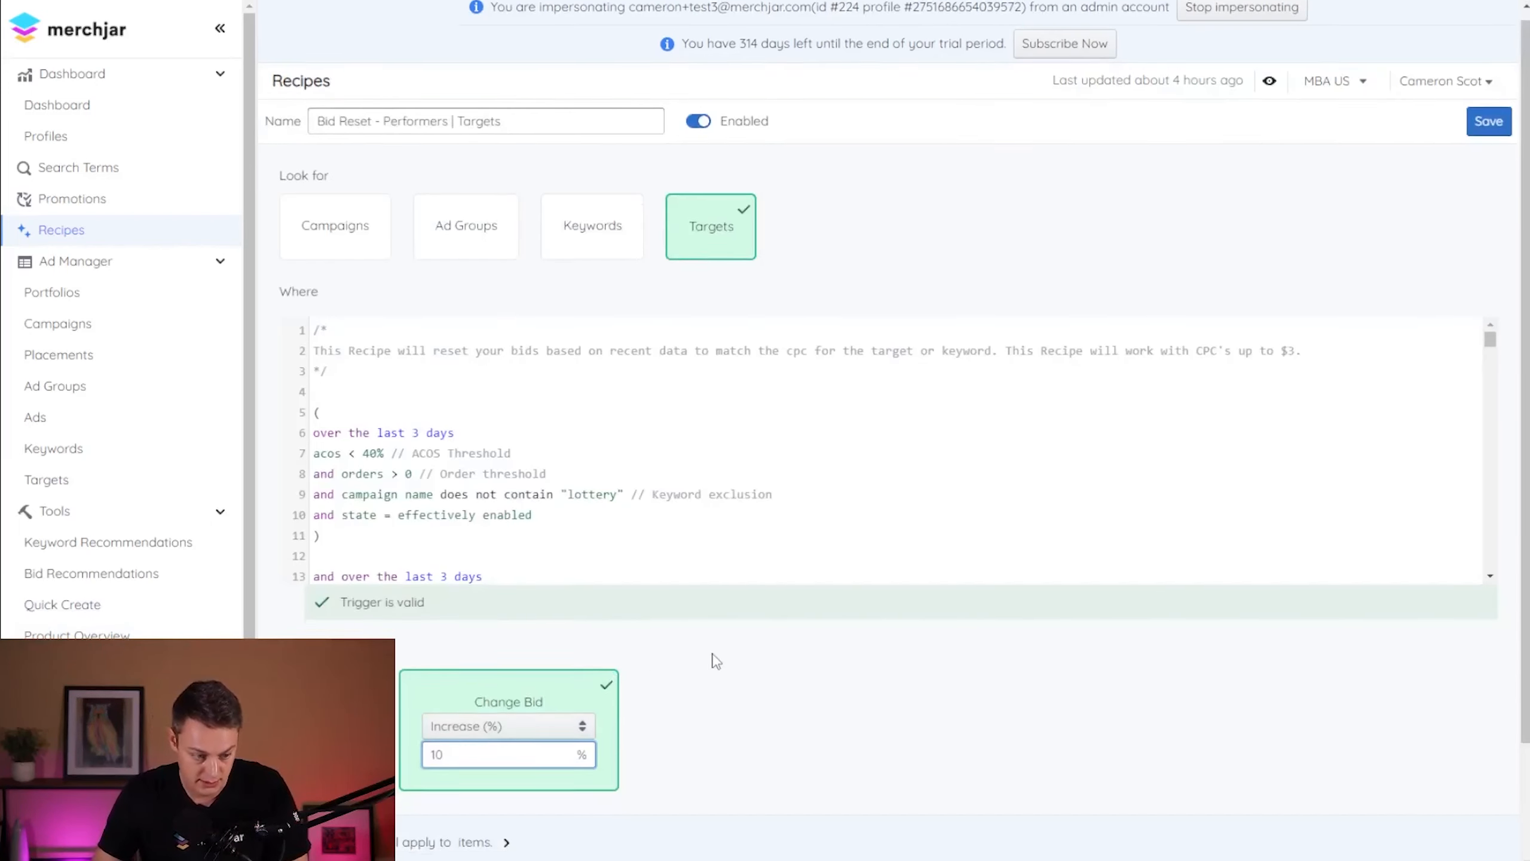
{"action": "scroll", "coordinate": [714, 659], "scroll_direction": "down", "scroll_amount": 3}
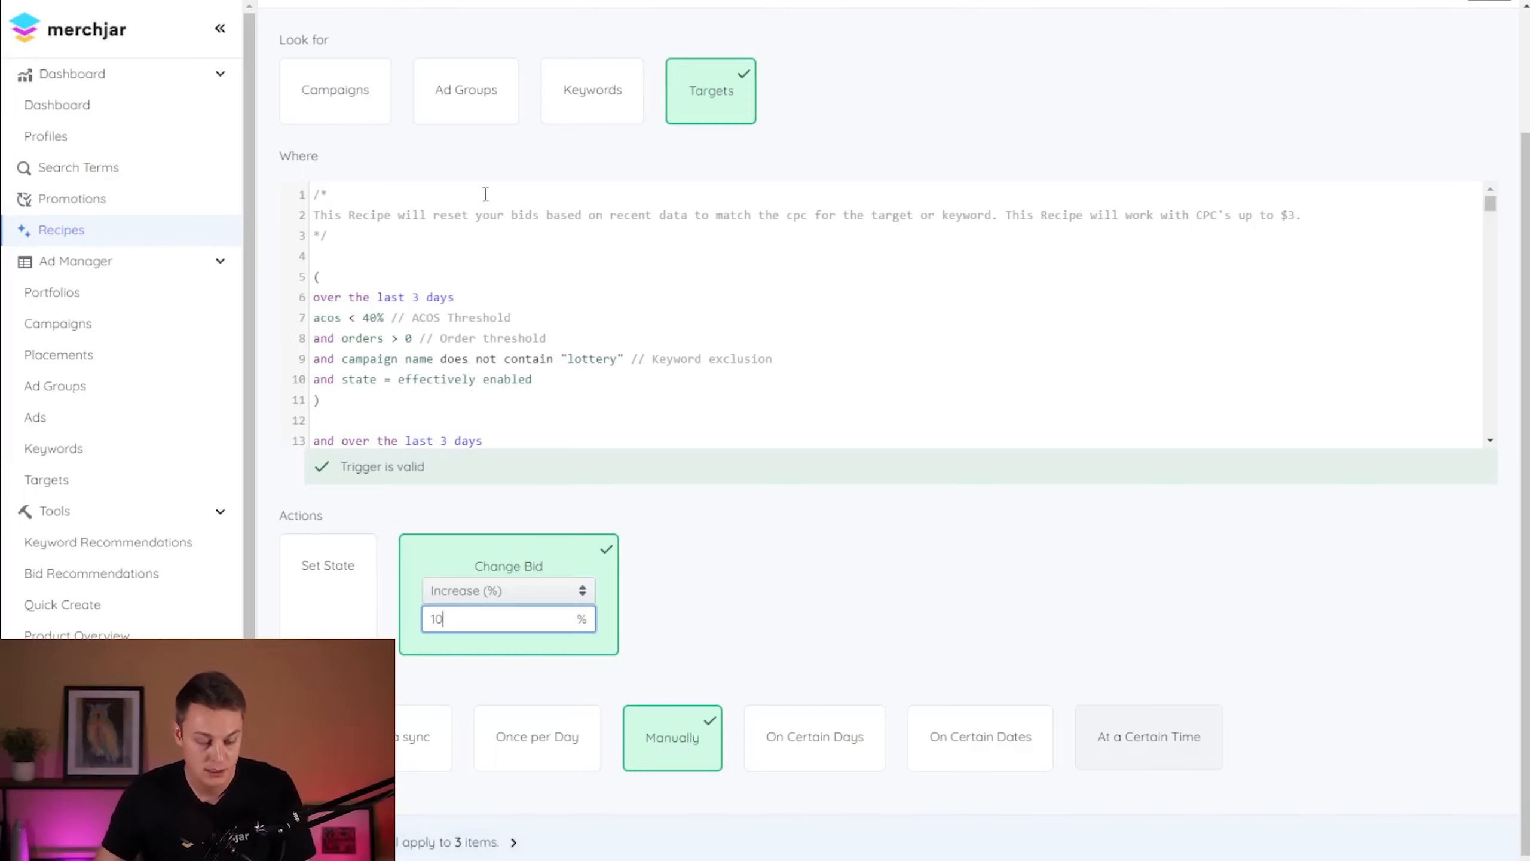
{"action": "scroll", "coordinate": [618, 339], "scroll_direction": "down", "scroll_amount": 2}
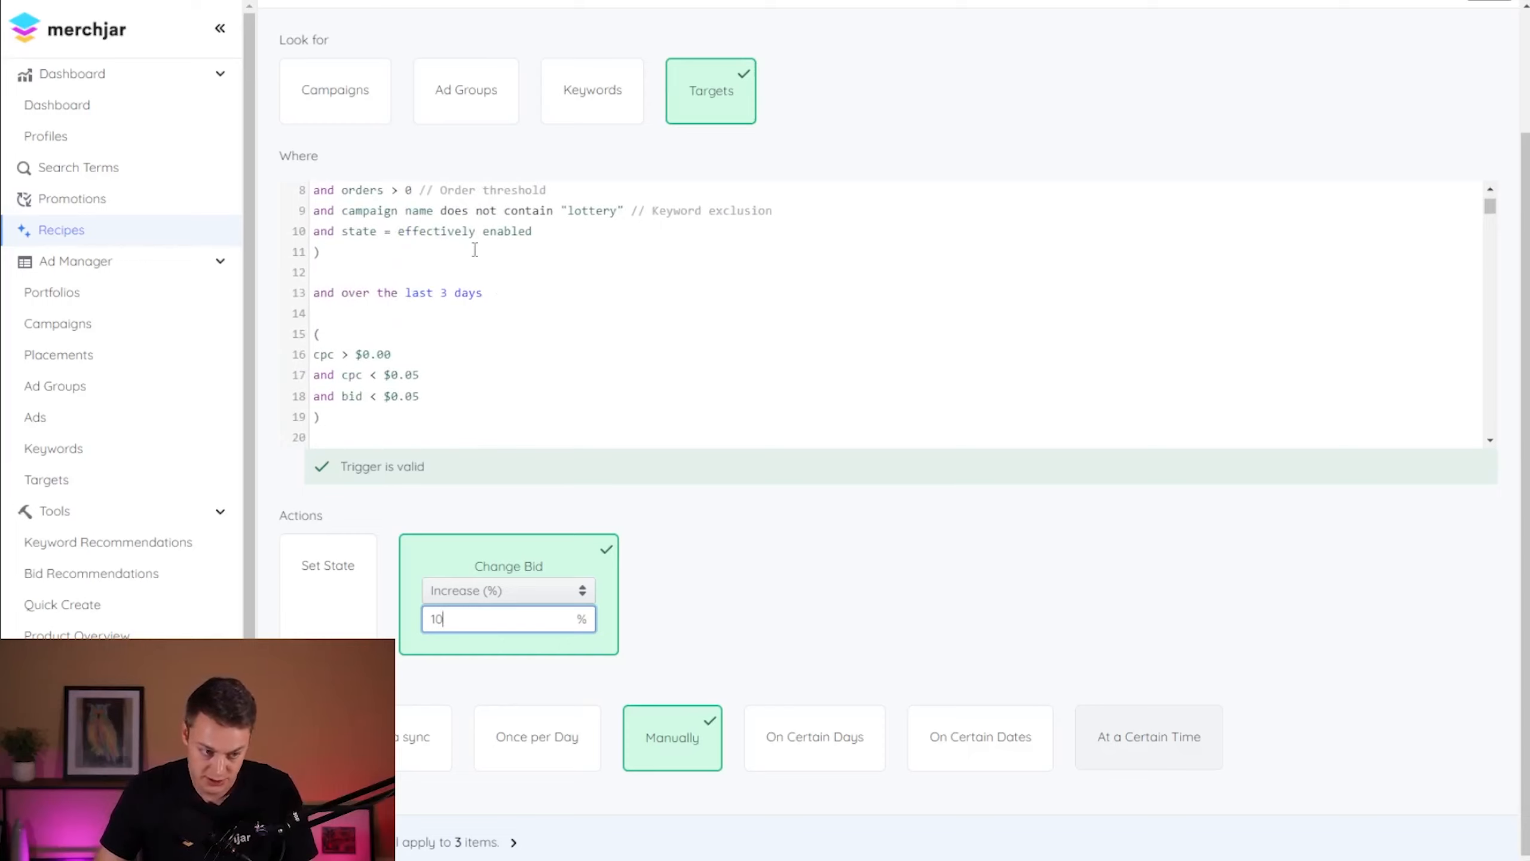
{"action": "scroll", "coordinate": [503, 304], "scroll_direction": "up", "scroll_amount": 2}
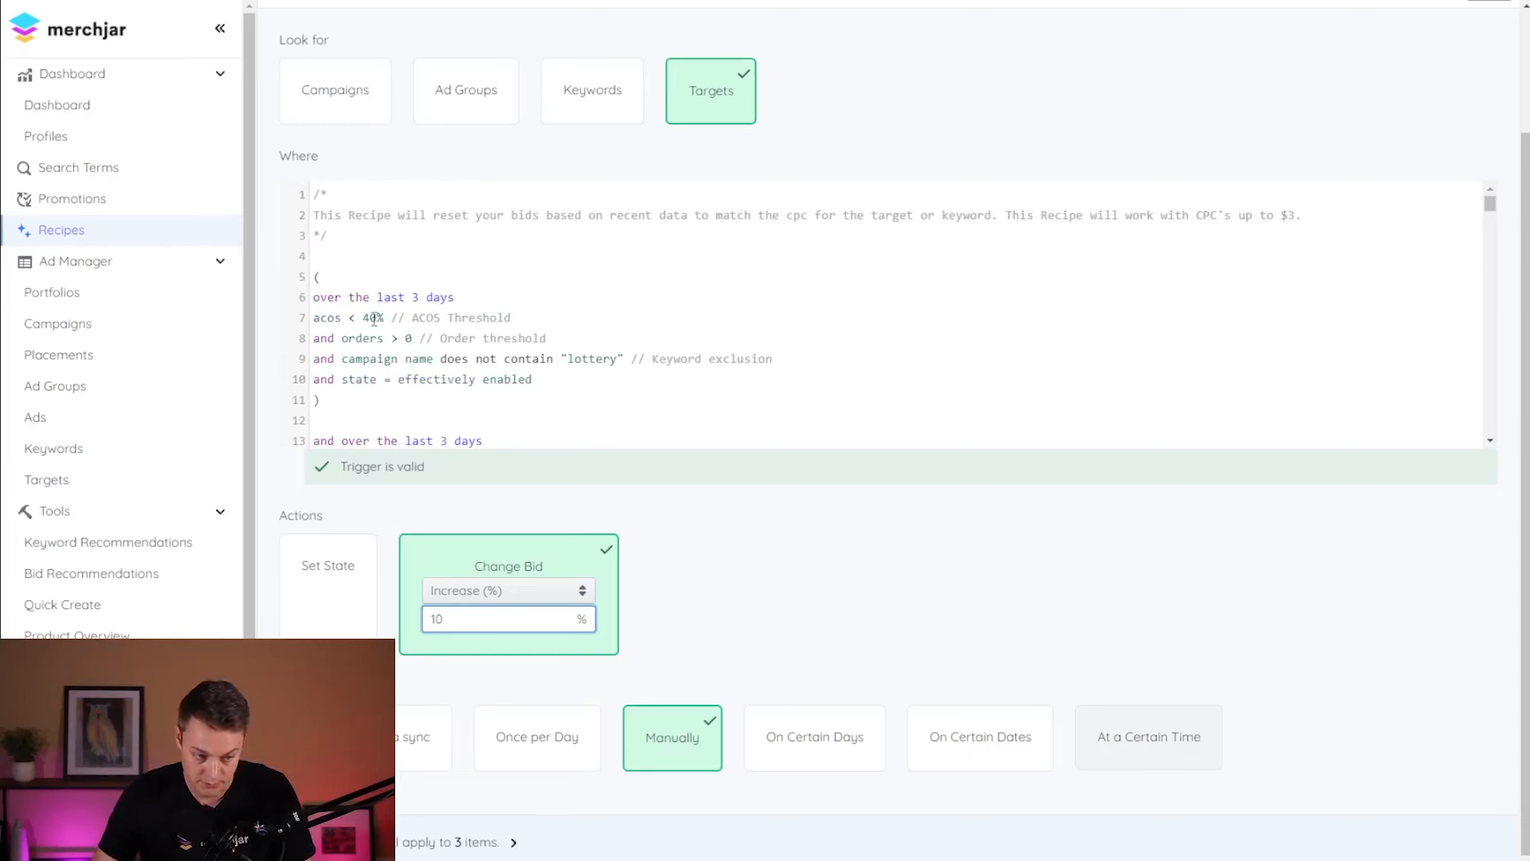
{"action": "scroll", "coordinate": [710, 239], "scroll_direction": "up", "scroll_amount": 3}
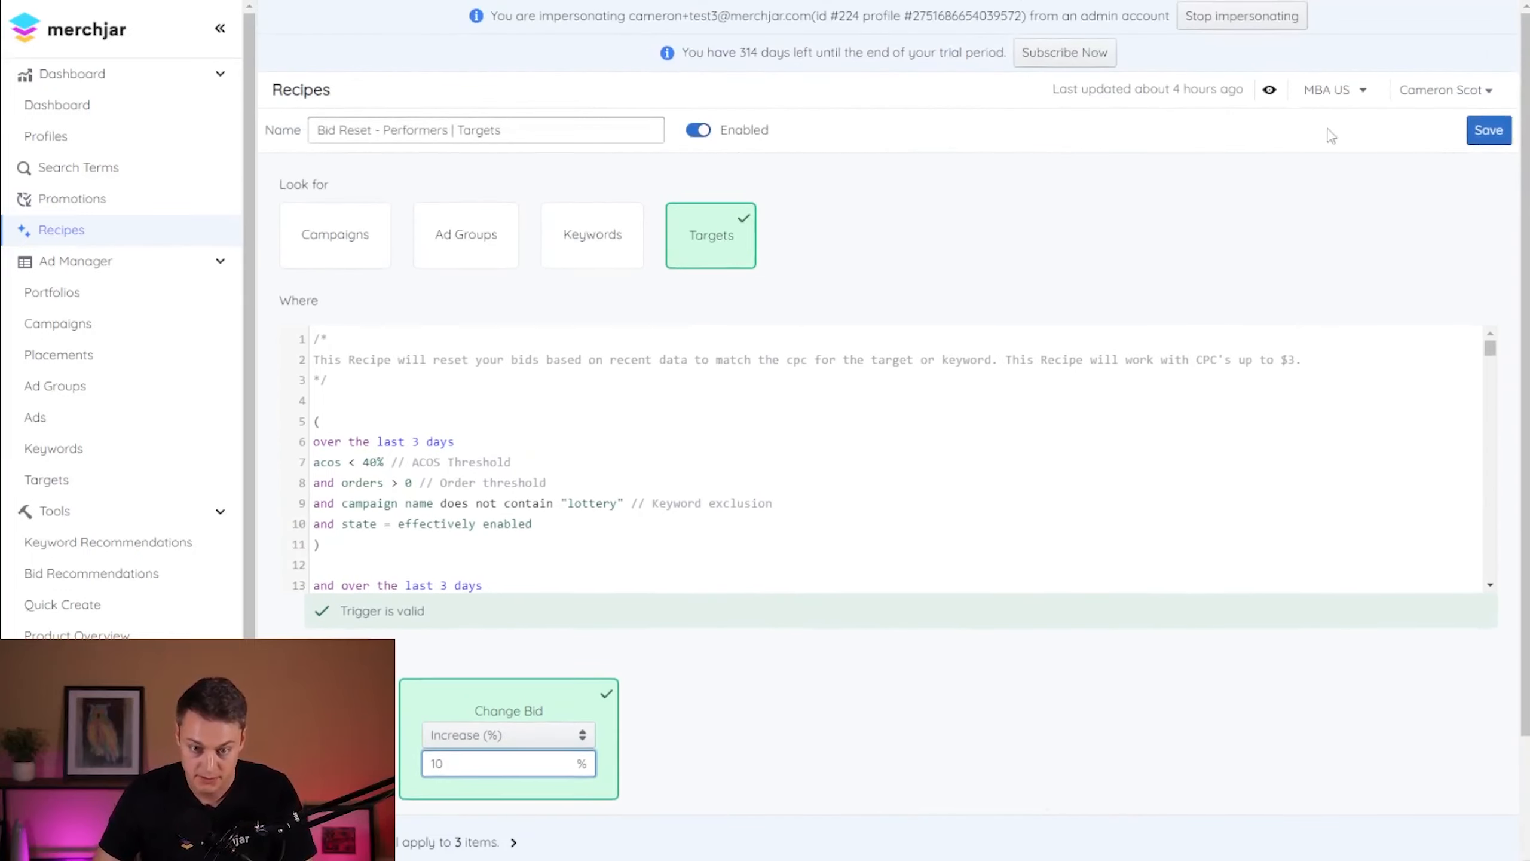
{"action": "left_click", "coordinate": [1489, 129]}
- Run the "Bid Reset - Performers | Targets" recipe again and confirm the run
{"action": "left_click", "coordinate": [1481, 589]}
{"action": "left_click", "coordinate": [1403, 626]}
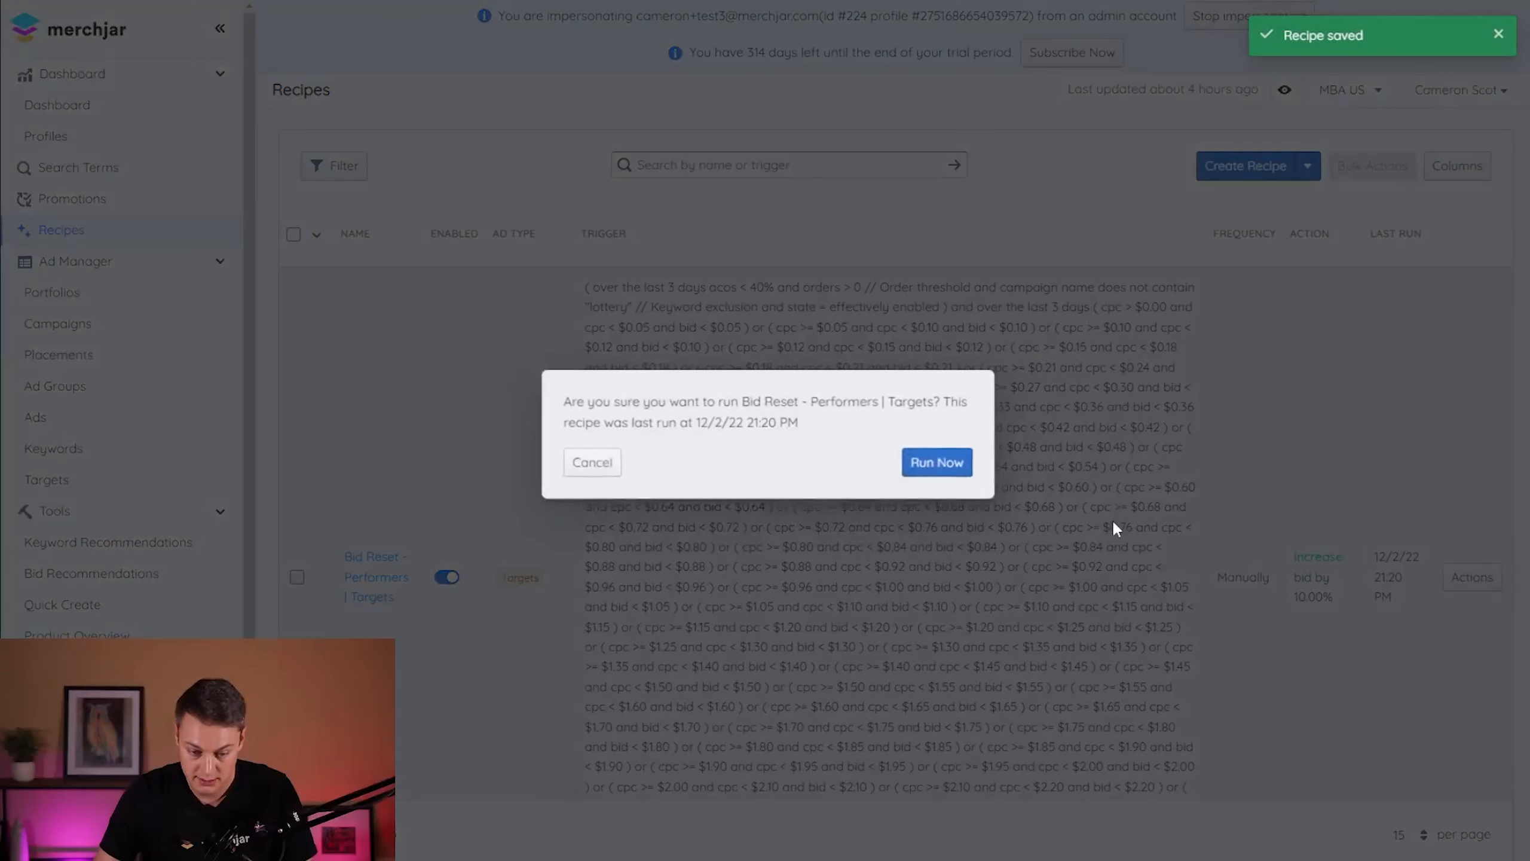
{"action": "left_click", "coordinate": [964, 453]}
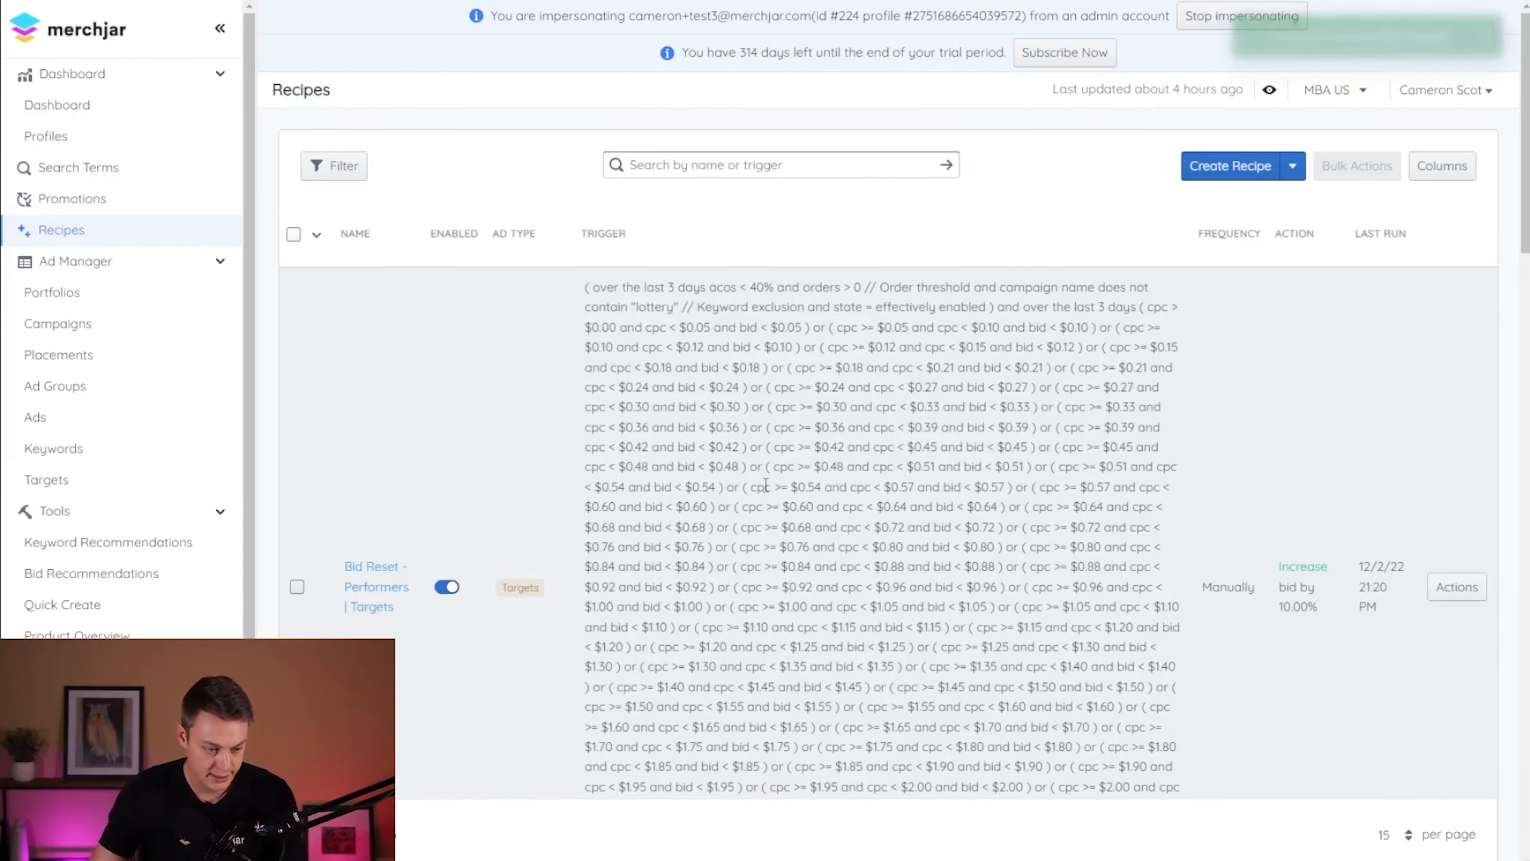
- Run the "Bid Reset - Performers | Keywords" recipe now and confirm the run
{"action": "scroll", "coordinate": [783, 501], "scroll_direction": "down", "scroll_amount": 5}
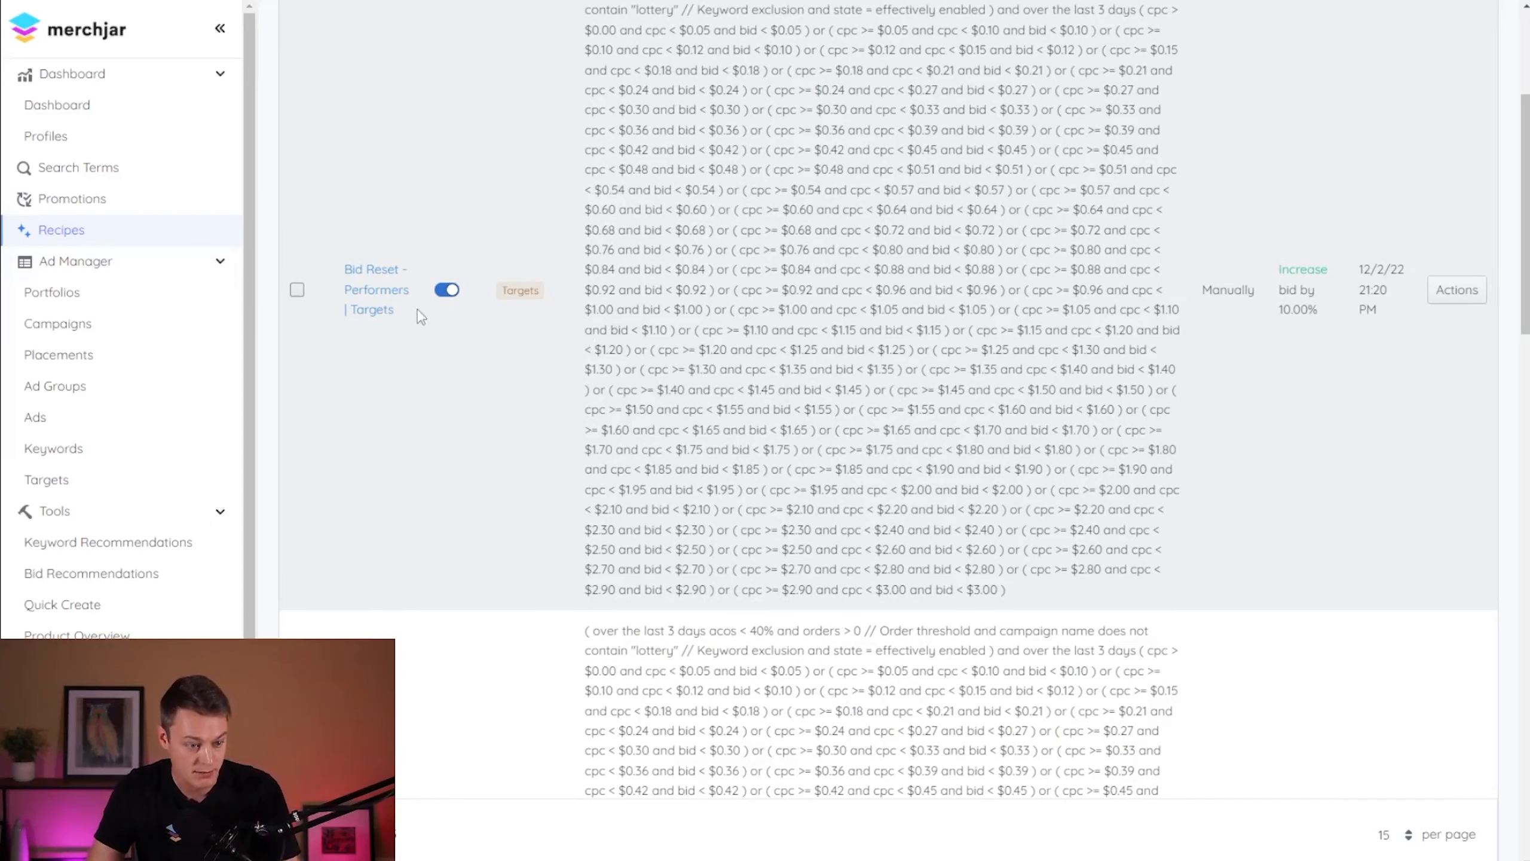
{"action": "scroll", "coordinate": [446, 386], "scroll_direction": "down", "scroll_amount": 5}
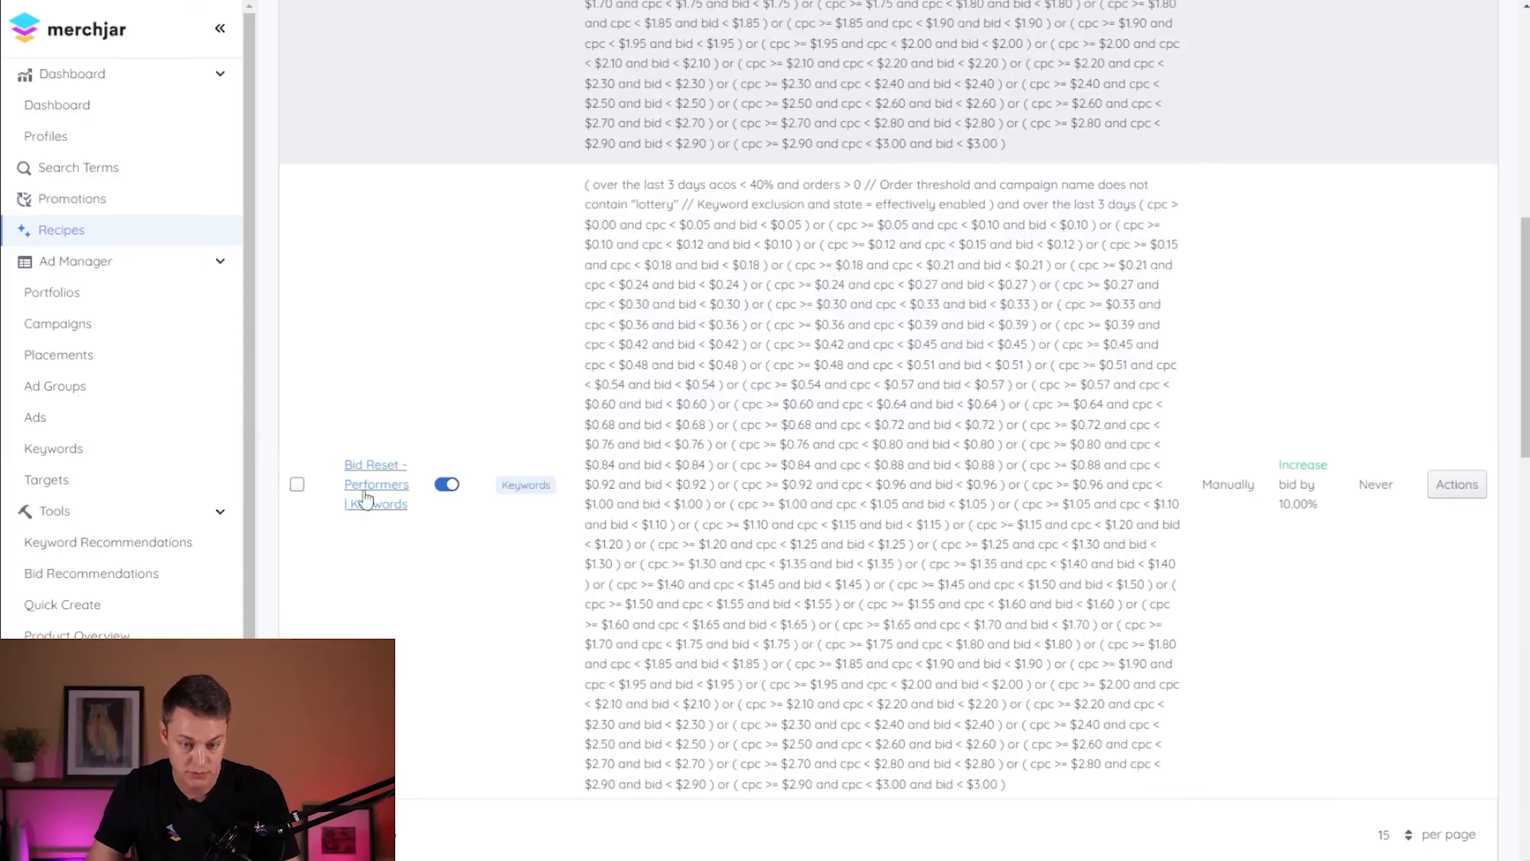
{"action": "left_click", "coordinate": [1456, 484]}
{"action": "left_click", "coordinate": [1319, 528]}
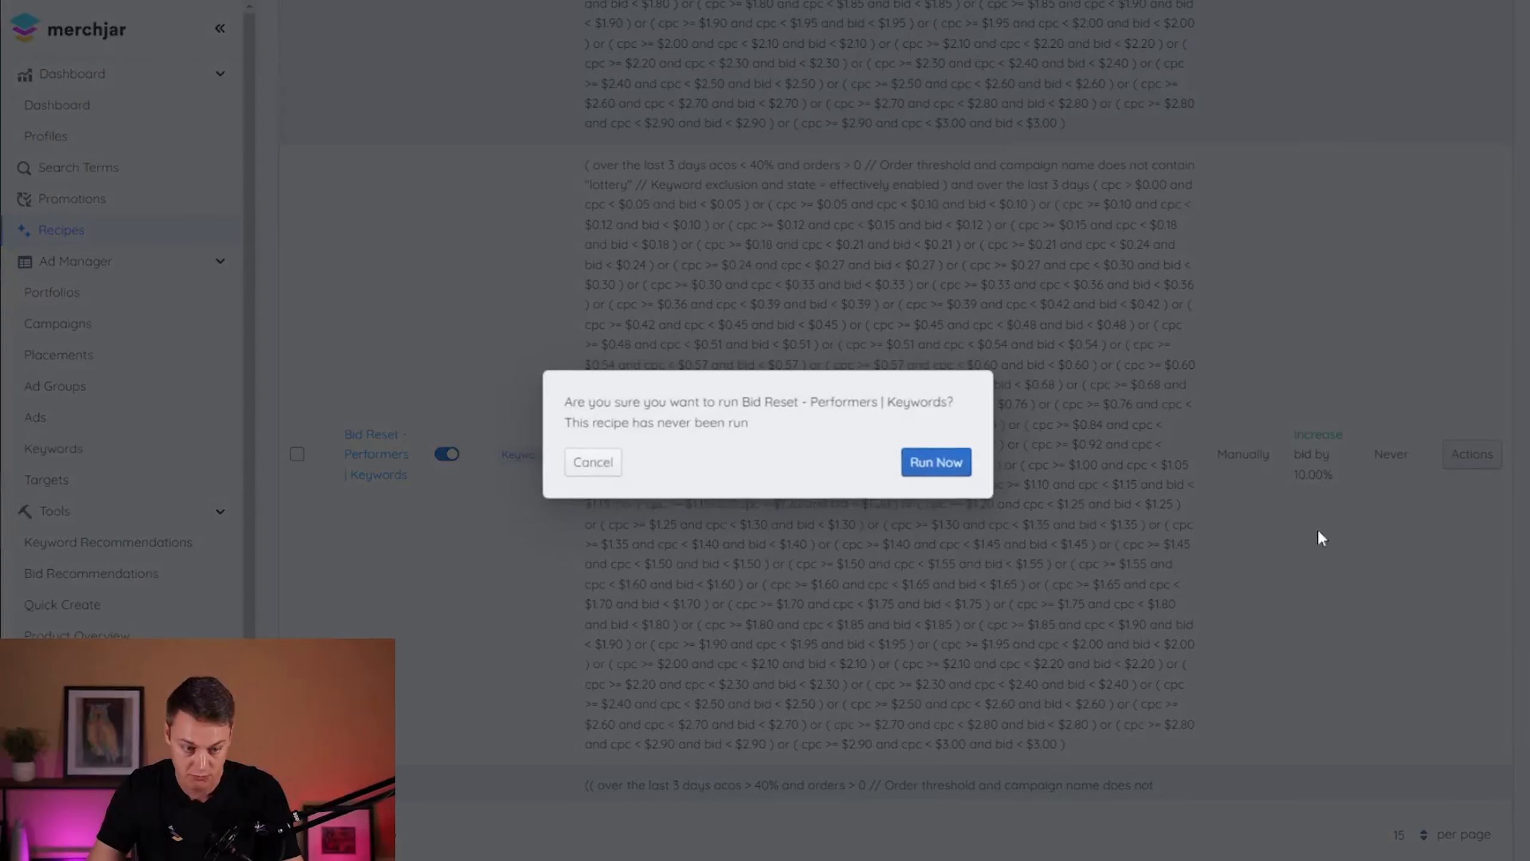
{"action": "left_click", "coordinate": [958, 469]}
{"action": "scroll", "coordinate": [663, 494], "scroll_direction": "down", "scroll_amount": 3}
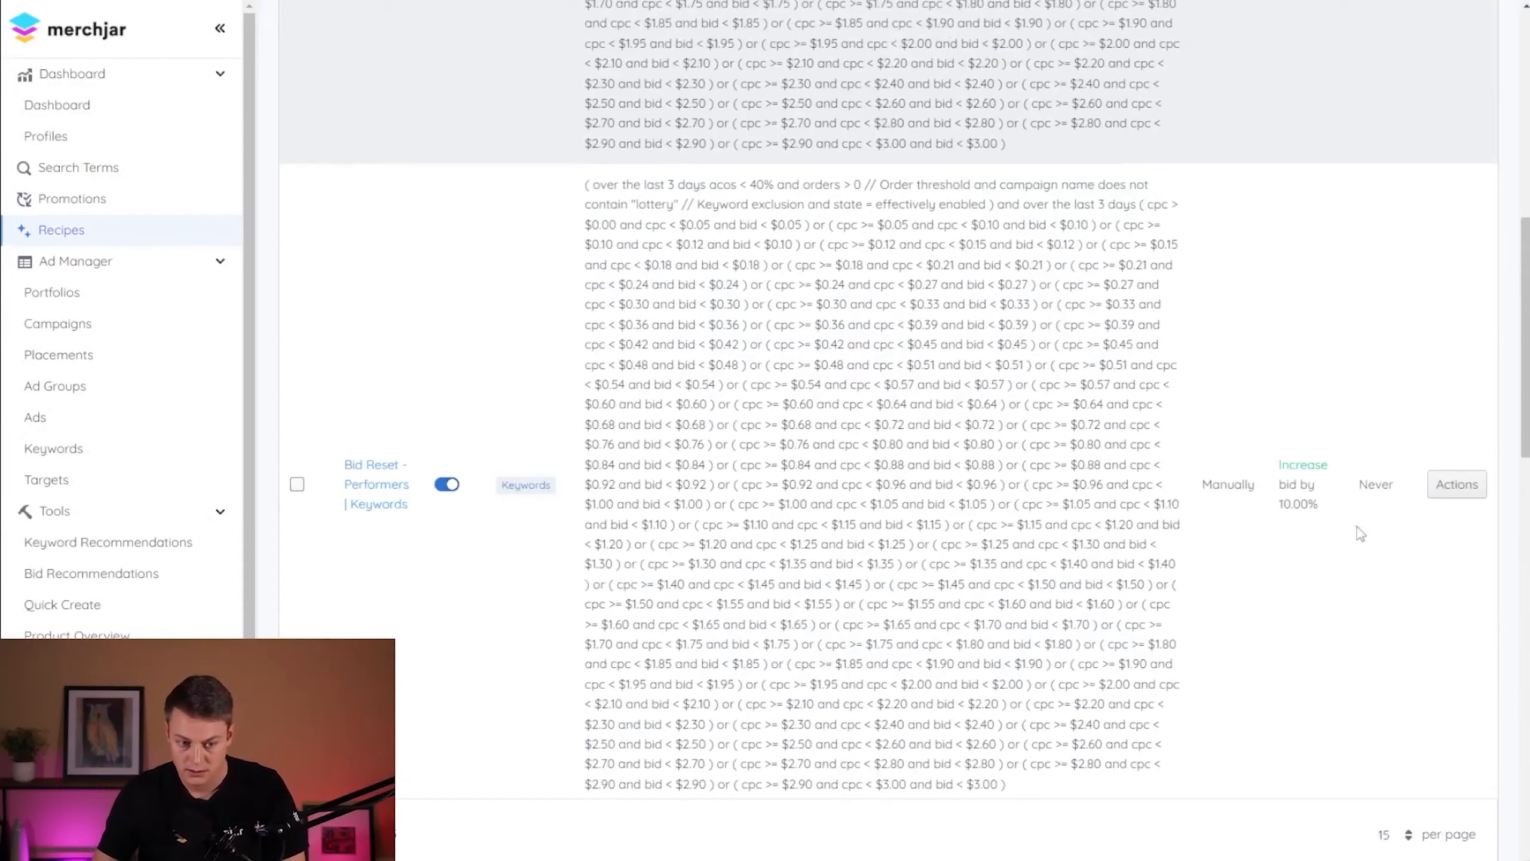
- Run the "Bid Reset - Performers | Keywords" recipe a second time and confirm the run
{"action": "left_click", "coordinate": [1455, 489]}
{"action": "left_click", "coordinate": [1381, 529]}
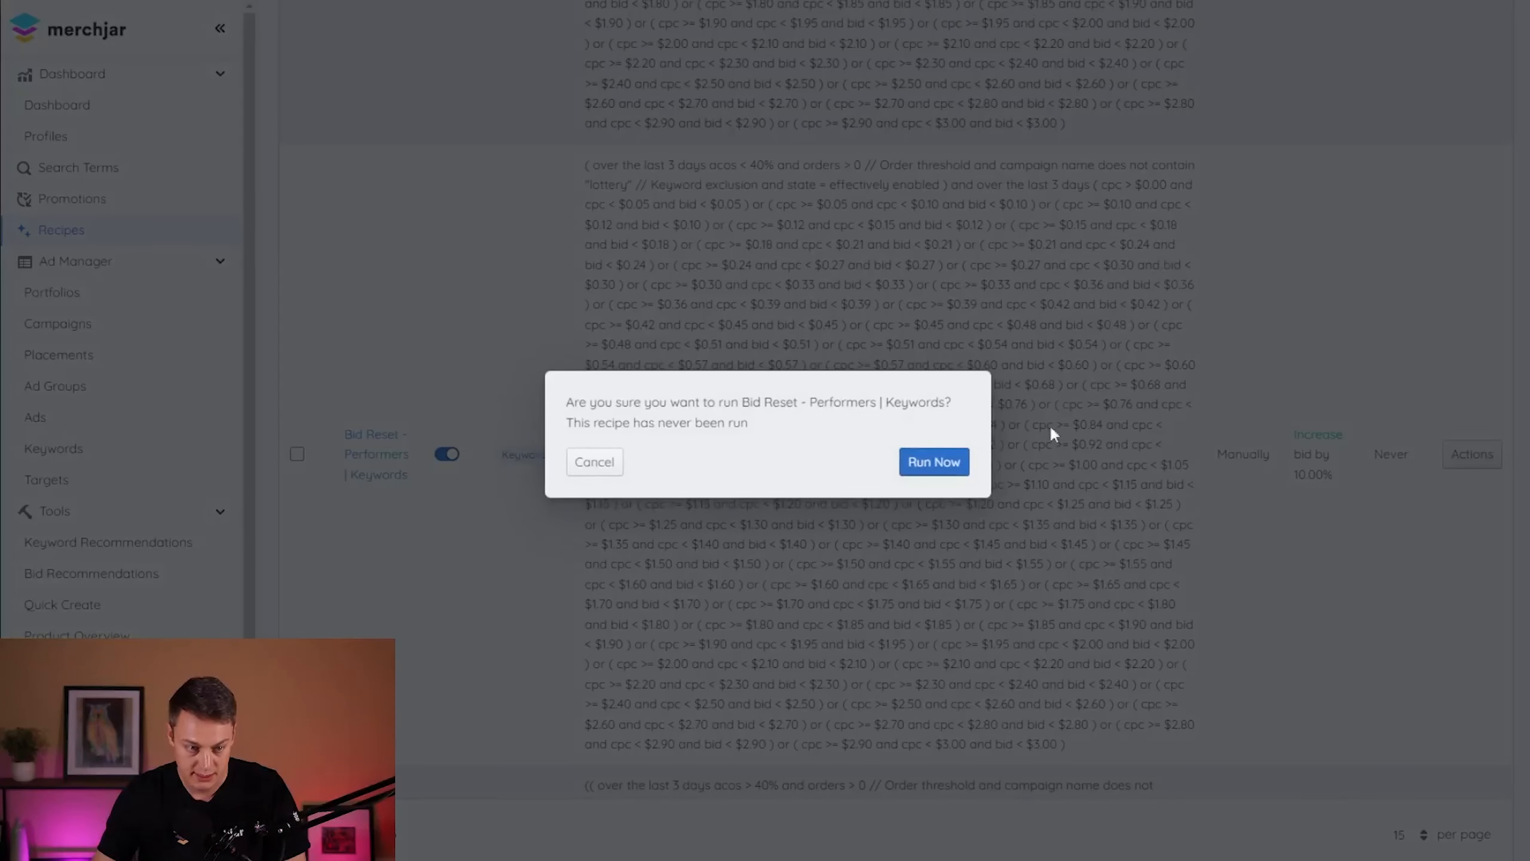
{"action": "left_click", "coordinate": [952, 471]}
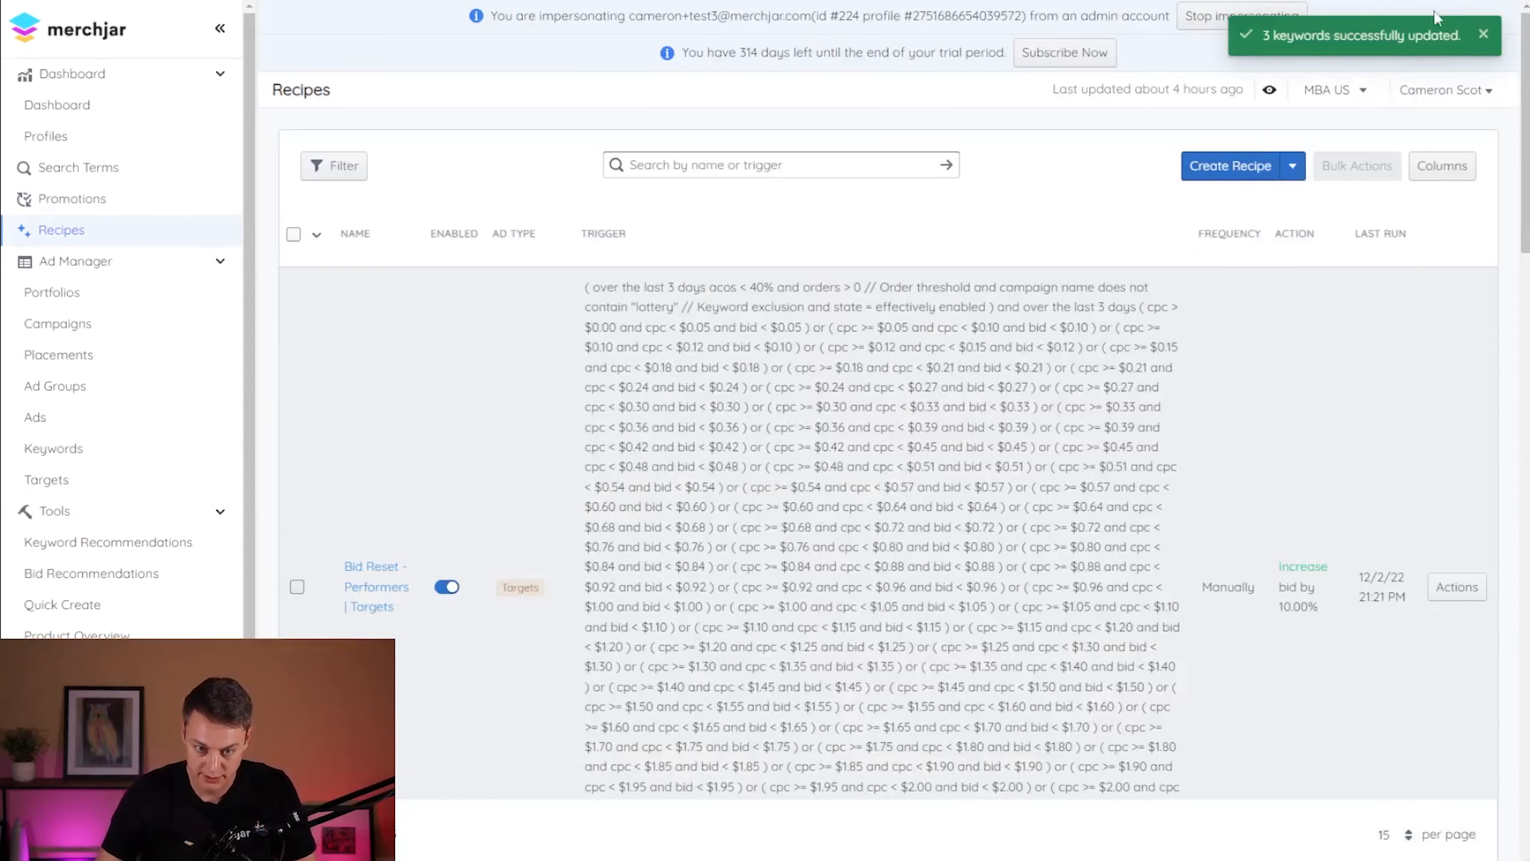
- Examine the Recipes list from the Performers | Keywords recipe to the "Bid Reset - High ACOS | Targets" recipe
{"action": "scroll", "coordinate": [1055, 310], "scroll_direction": "down", "scroll_amount": 5}
{"action": "scroll", "coordinate": [1024, 331], "scroll_direction": "down", "scroll_amount": 10}
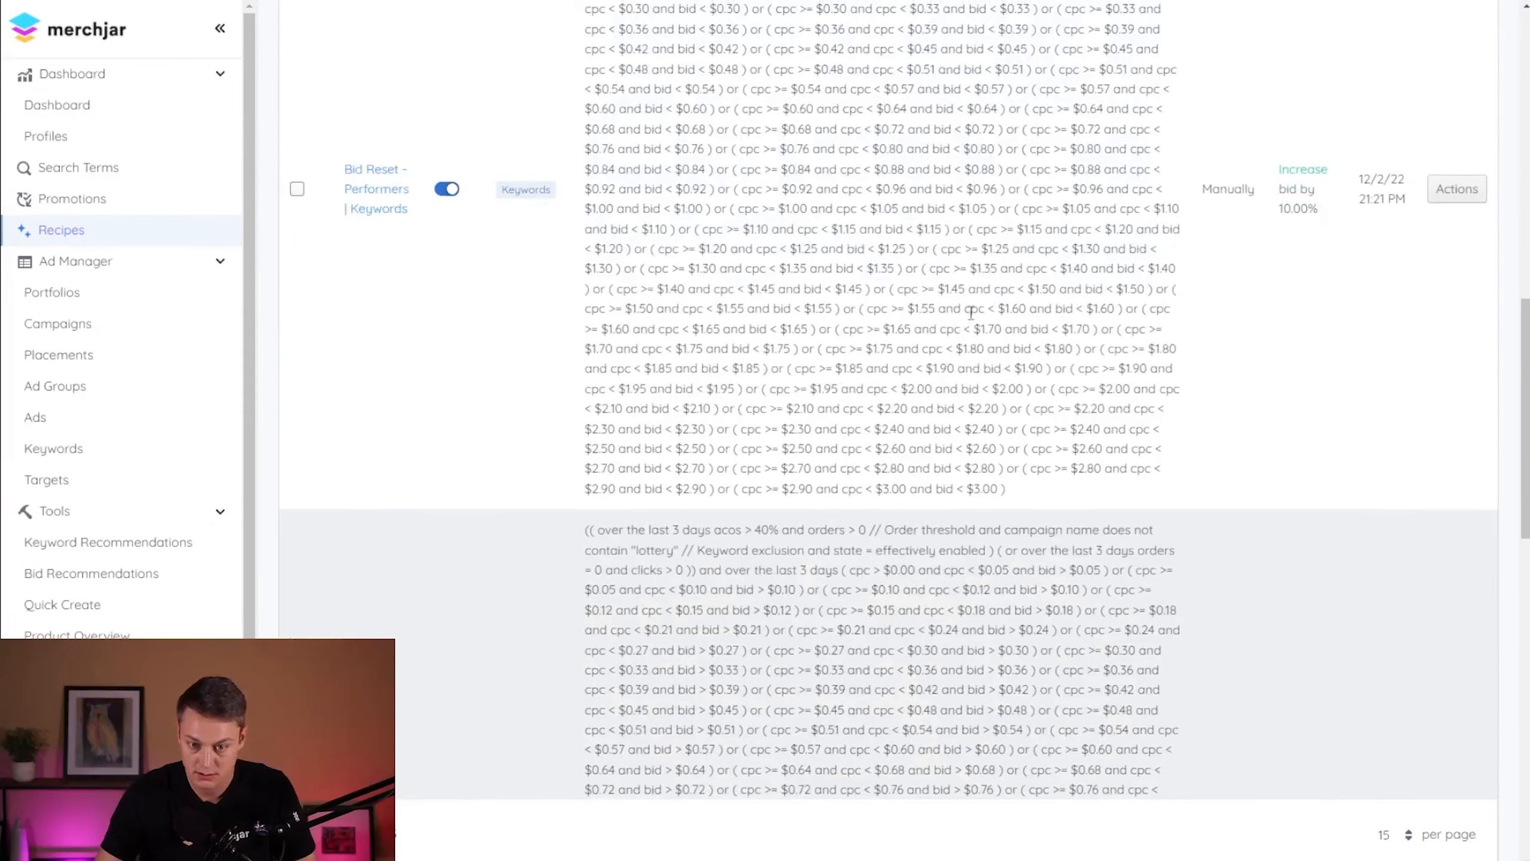
{"action": "scroll", "coordinate": [952, 331], "scroll_direction": "up", "scroll_amount": 4}
{"action": "scroll", "coordinate": [940, 350], "scroll_direction": "down", "scroll_amount": 4}
{"action": "scroll", "coordinate": [926, 363], "scroll_direction": "up", "scroll_amount": 1}
{"action": "scroll", "coordinate": [926, 363], "scroll_direction": "up", "scroll_amount": 3}
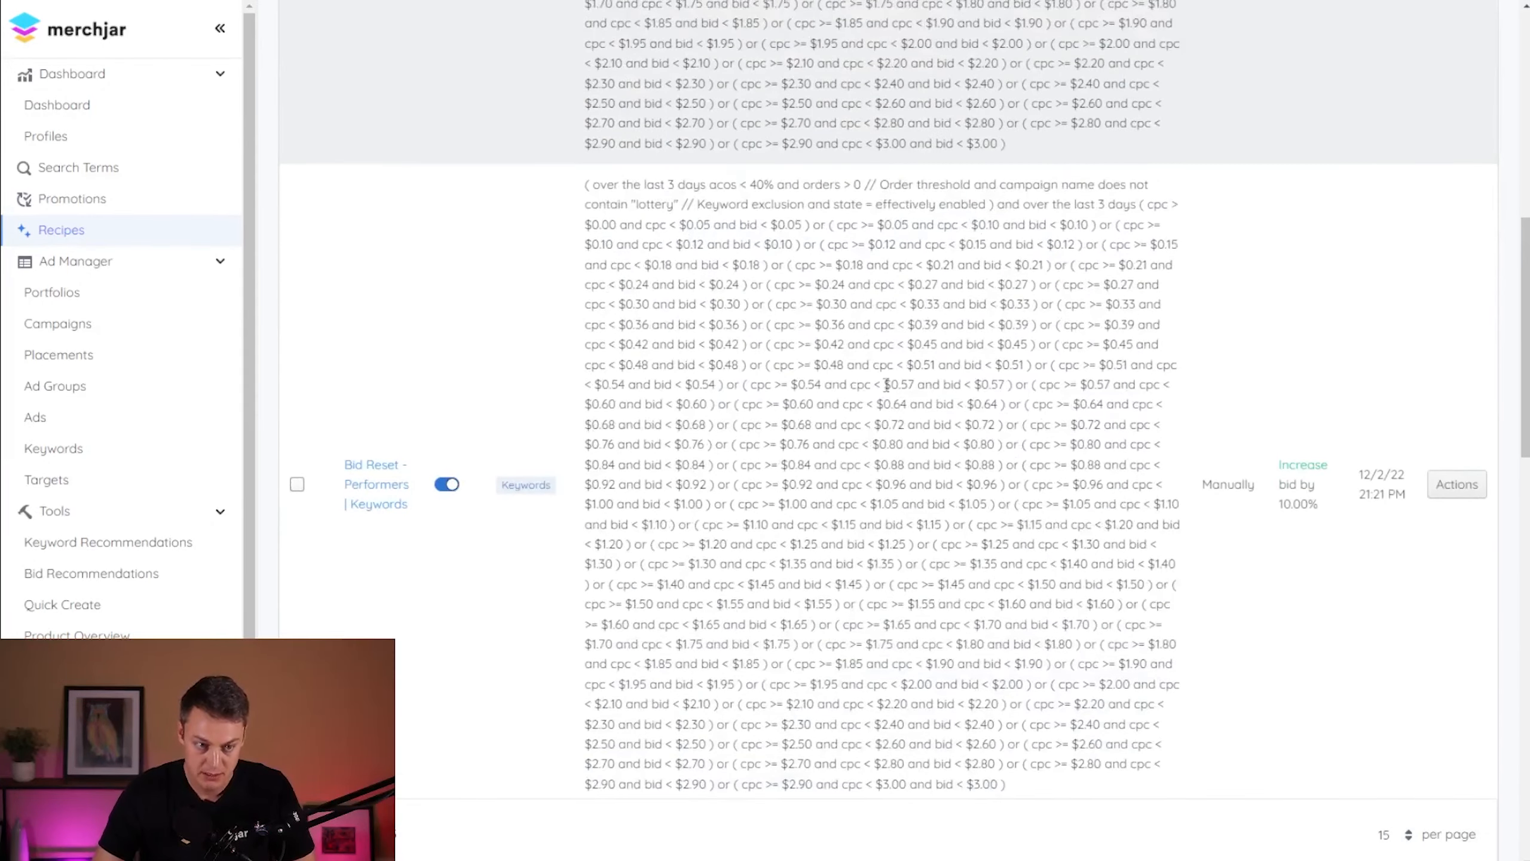
{"action": "scroll", "coordinate": [958, 347], "scroll_direction": "down", "scroll_amount": 8}
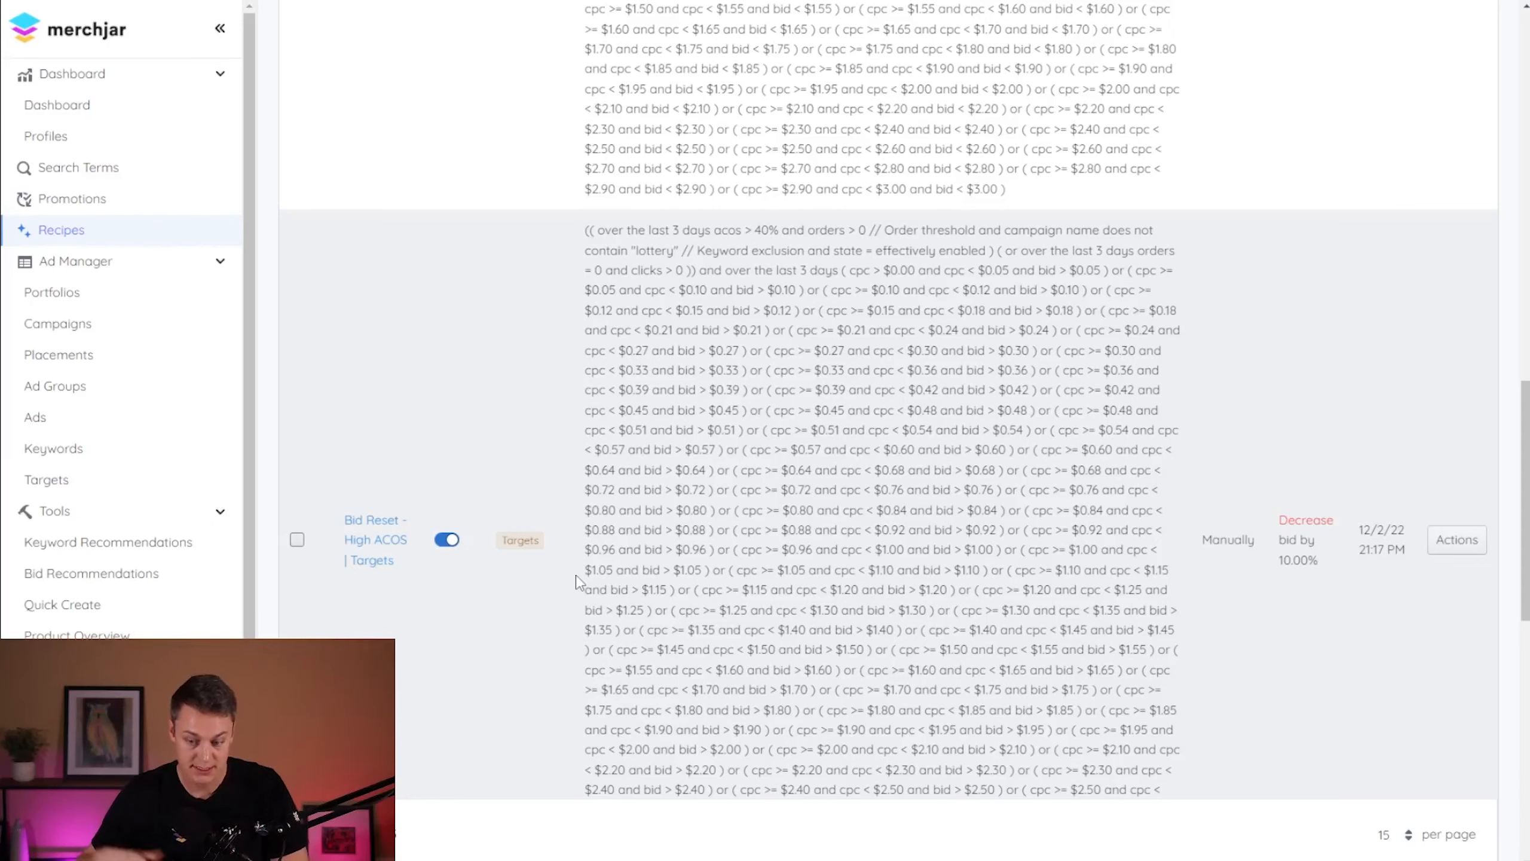
- Set the rounding strategy for Recipes to Always Round Down in the account settings
{"action": "scroll", "coordinate": [1448, 366], "scroll_direction": "up", "scroll_amount": 20}
{"action": "left_click", "coordinate": [1446, 90]}
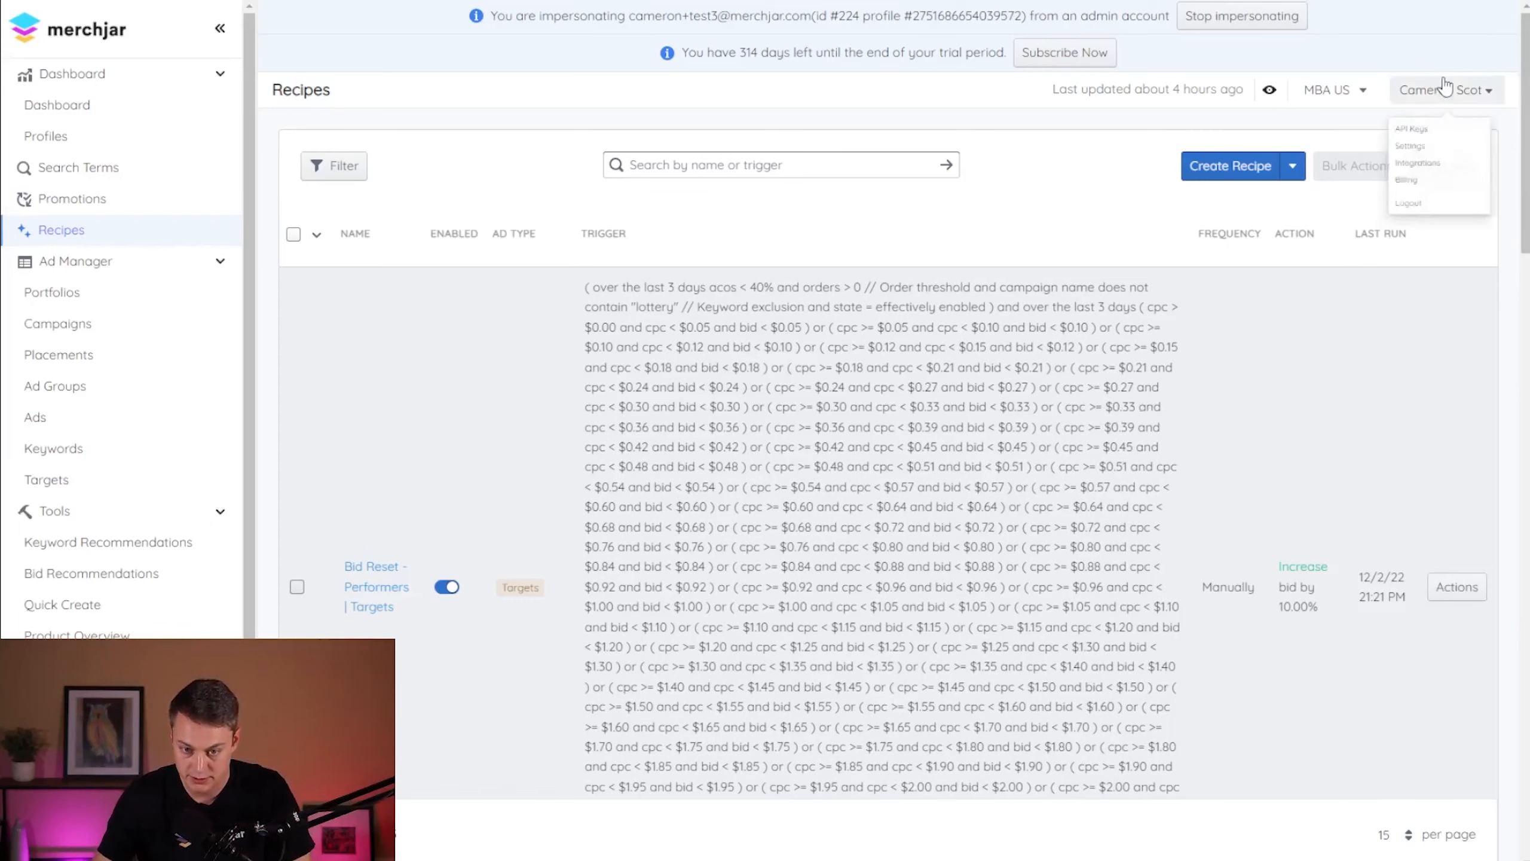
{"action": "left_click", "coordinate": [1445, 89]}
{"action": "left_click", "coordinate": [1445, 90]}
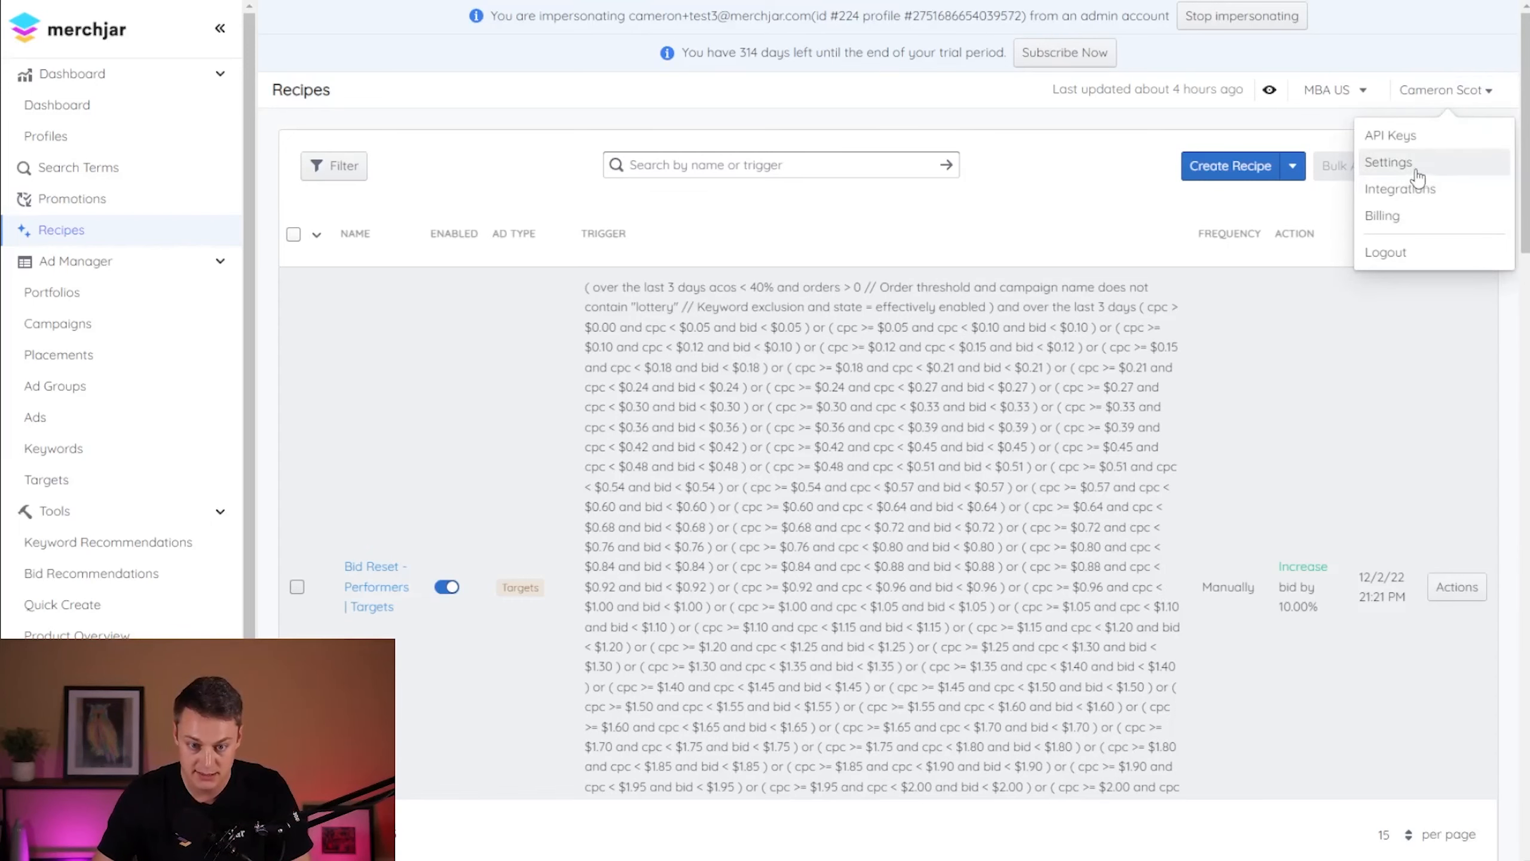
{"action": "left_click", "coordinate": [1389, 162]}
{"action": "left_click", "coordinate": [793, 527]}
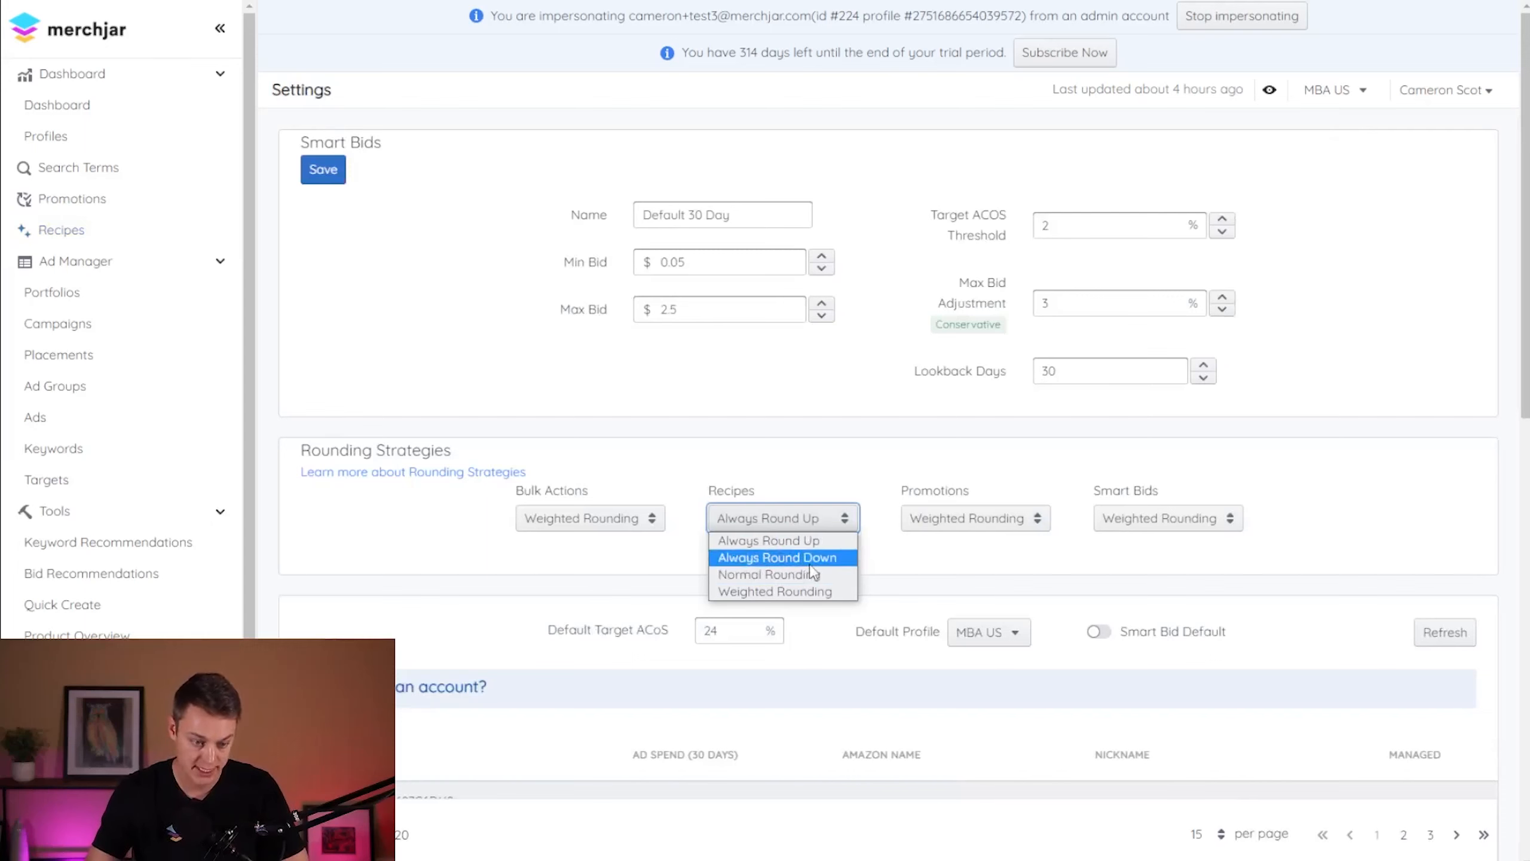
{"action": "left_click", "coordinate": [777, 557]}
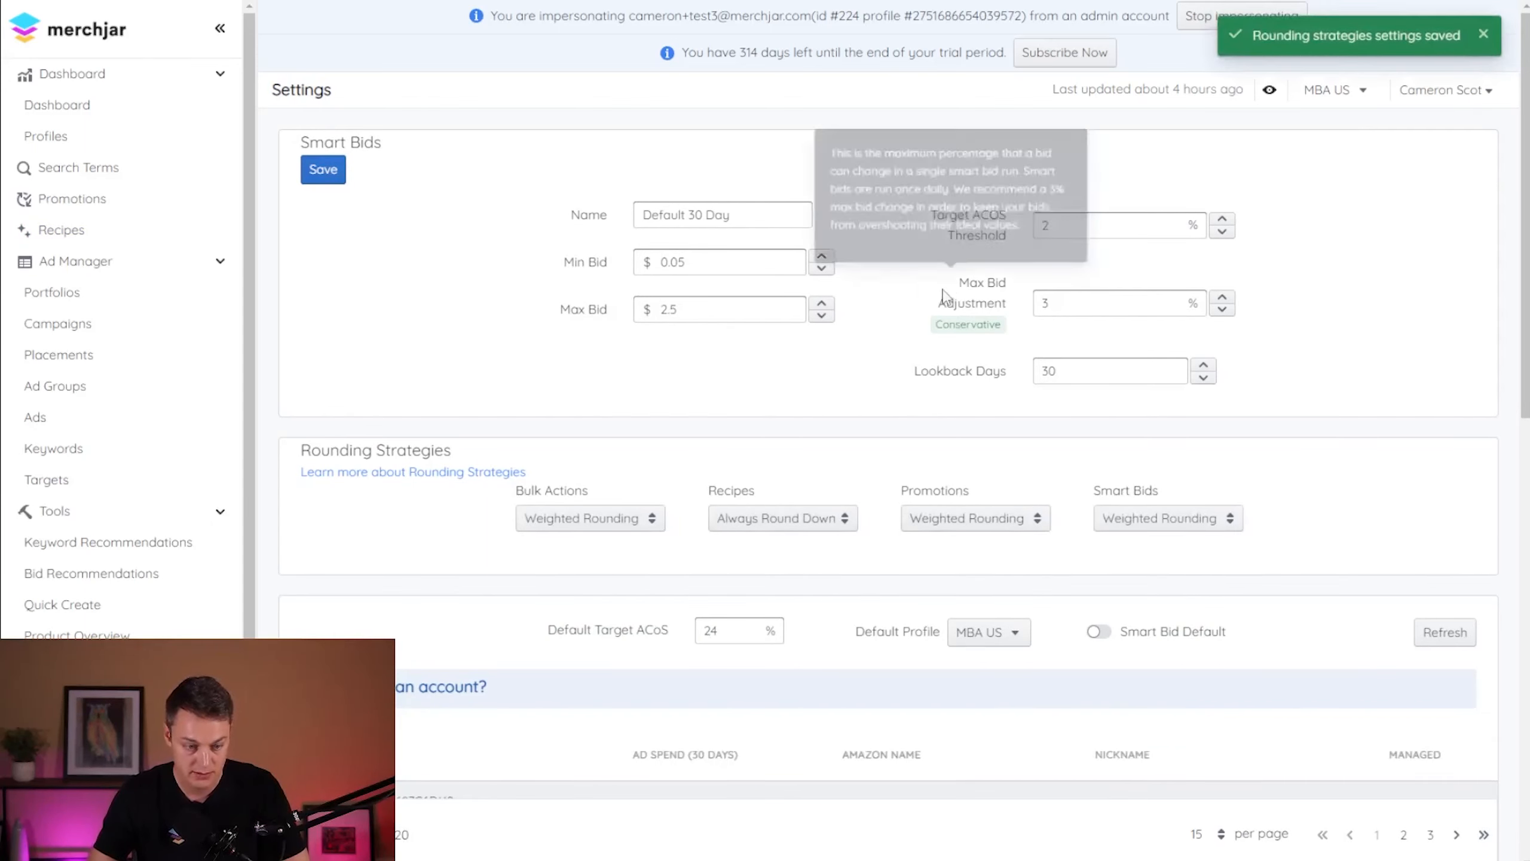
- Return to the Recipes list, open the "Bid Reset - High ACOS | Targets" recipe and review its trigger conditions
{"action": "left_click", "coordinate": [62, 229]}
{"action": "scroll", "coordinate": [799, 467], "scroll_direction": "down", "scroll_amount": 6}
{"action": "scroll", "coordinate": [798, 467], "scroll_direction": "down", "scroll_amount": 10}
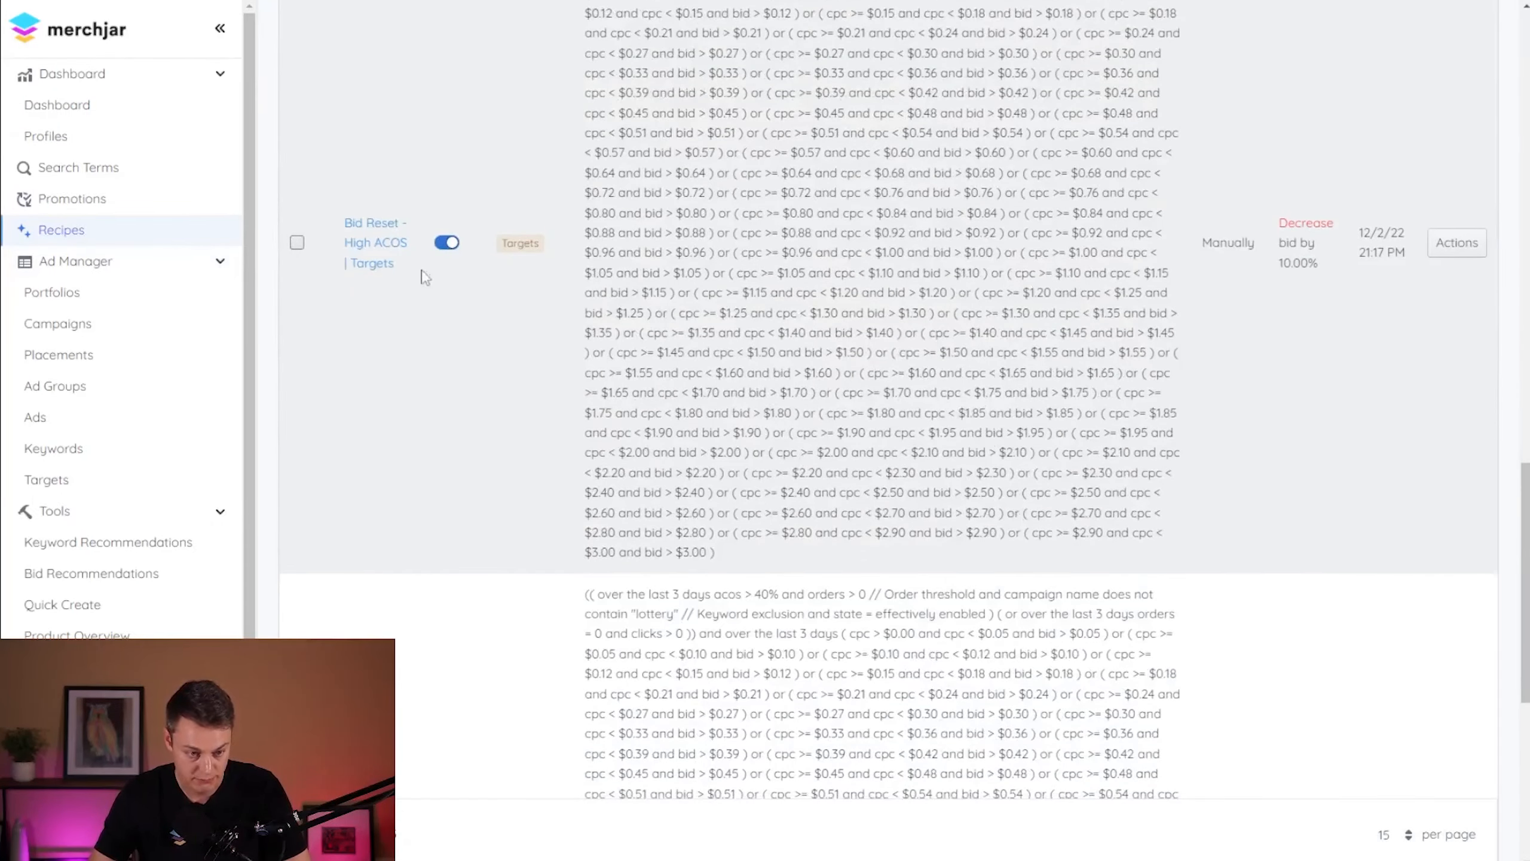
{"action": "left_click", "coordinate": [369, 253]}
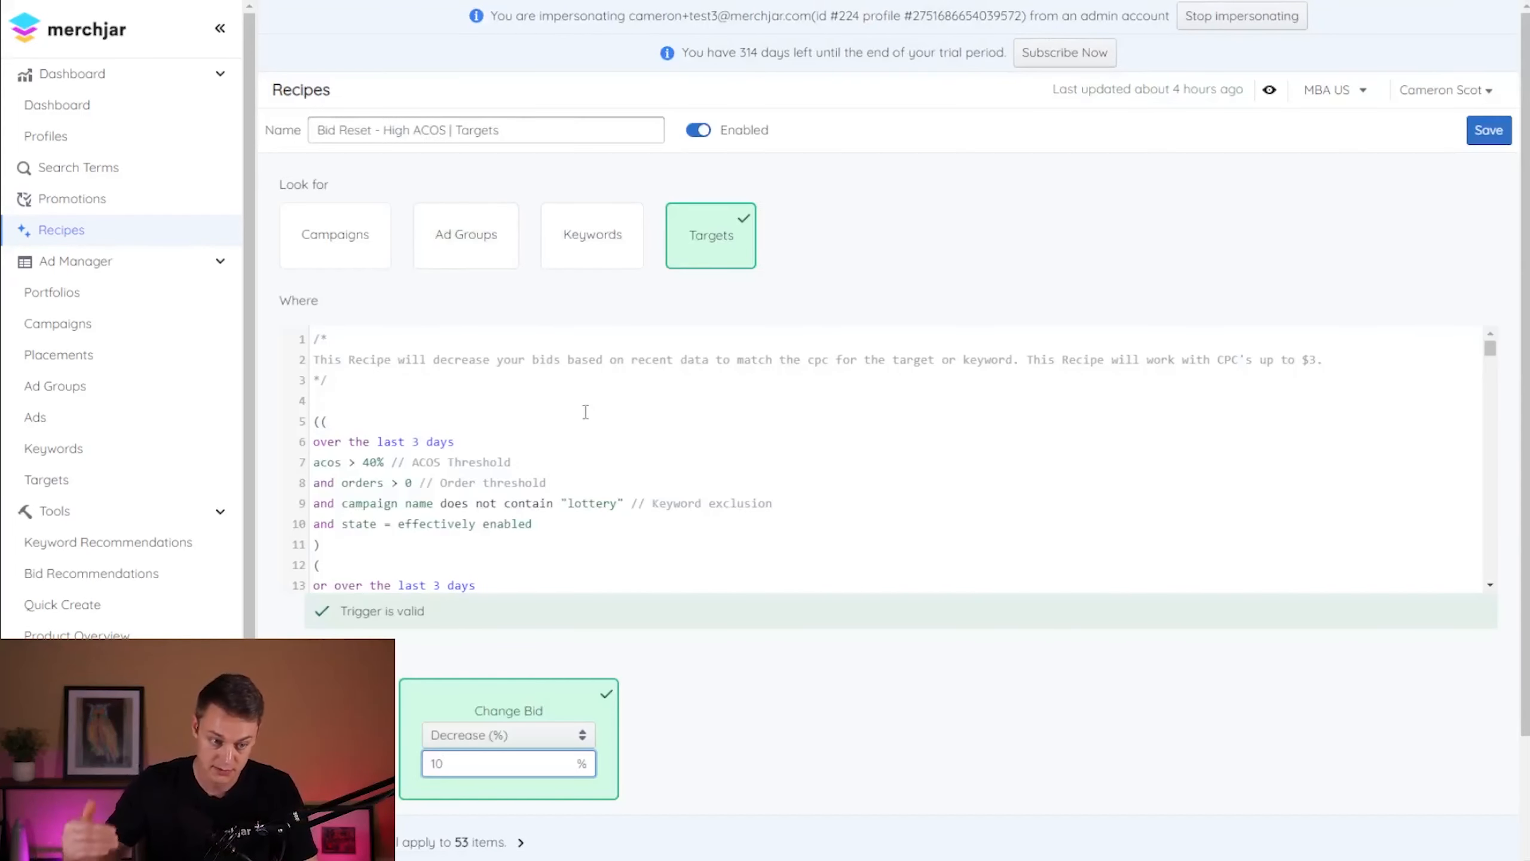
{"action": "scroll", "coordinate": [628, 410], "scroll_direction": "down", "scroll_amount": 3}
{"action": "scroll", "coordinate": [632, 470], "scroll_direction": "up", "scroll_amount": 3}
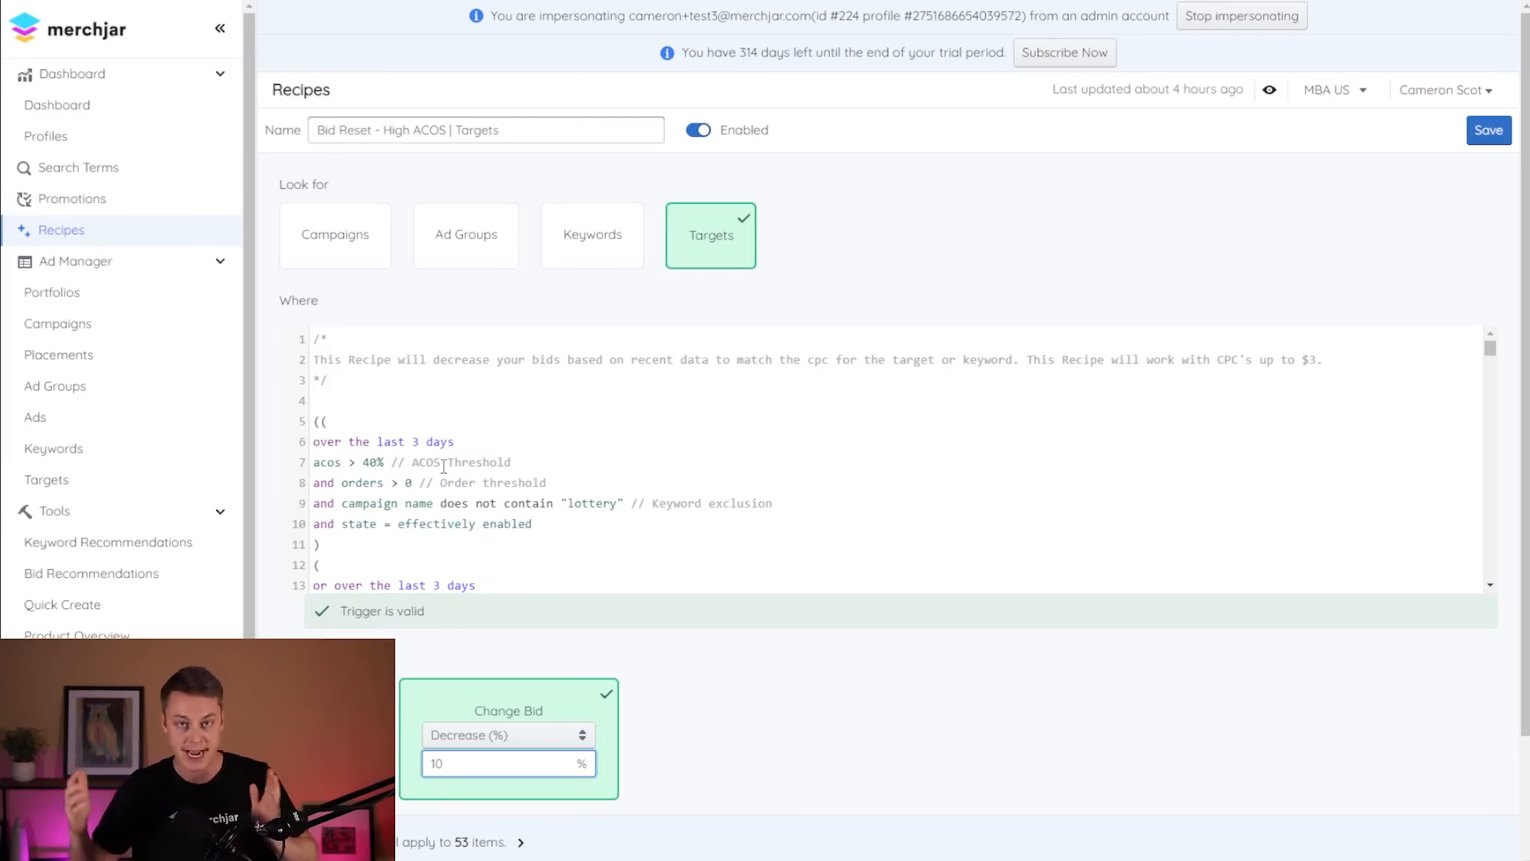
- Change the zero-order condition in the High ACOS | Targets trigger to clicks > 3 and save the recipe
{"action": "scroll", "coordinate": [489, 460], "scroll_direction": "down", "scroll_amount": 2}
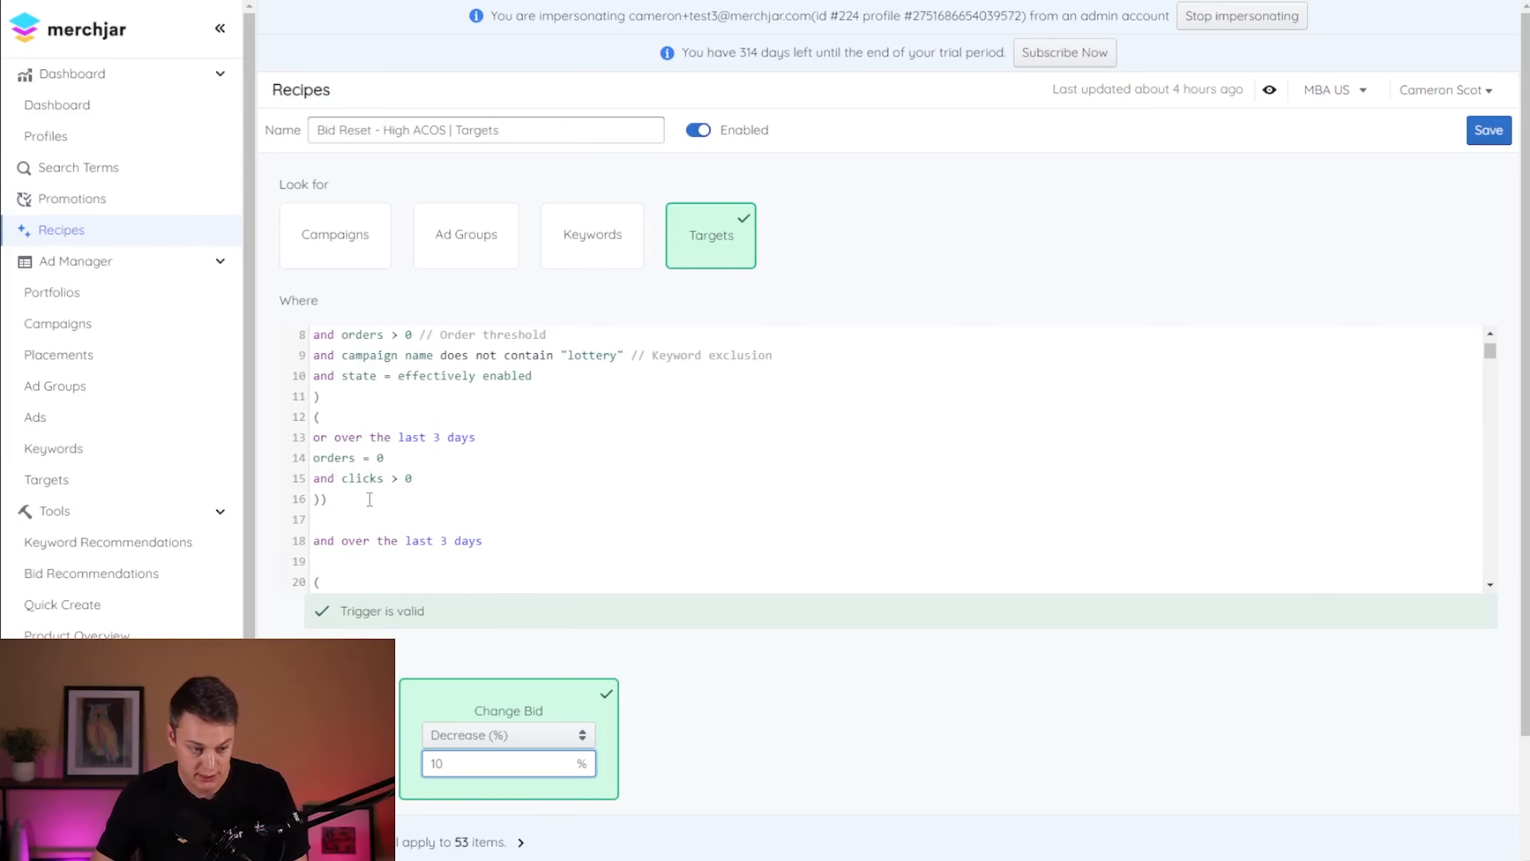
{"action": "left_click", "coordinate": [420, 480]}
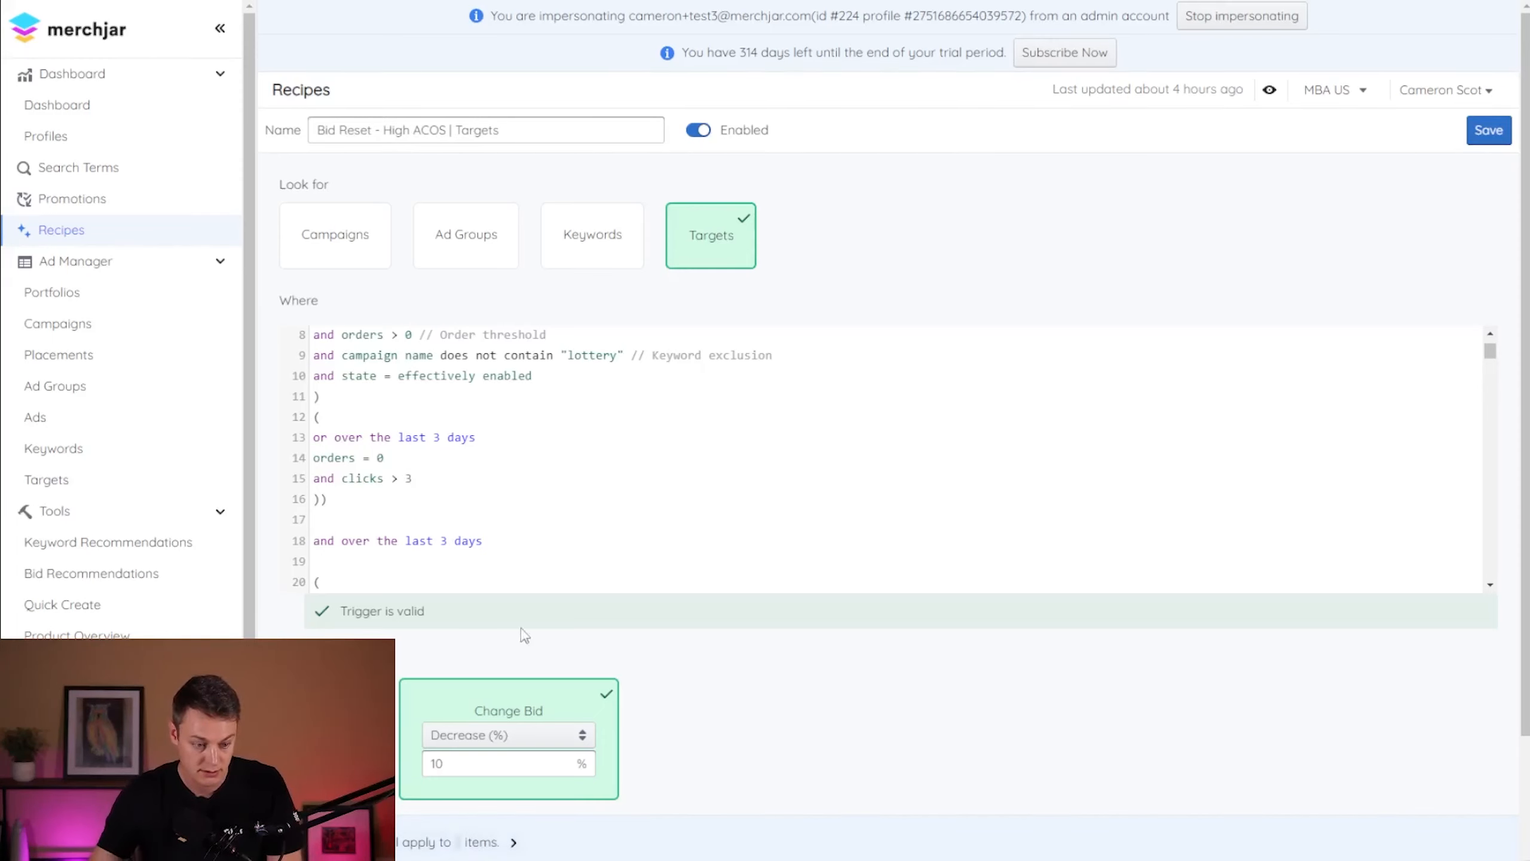
{"action": "scroll", "coordinate": [476, 450], "scroll_direction": "up", "scroll_amount": 3}
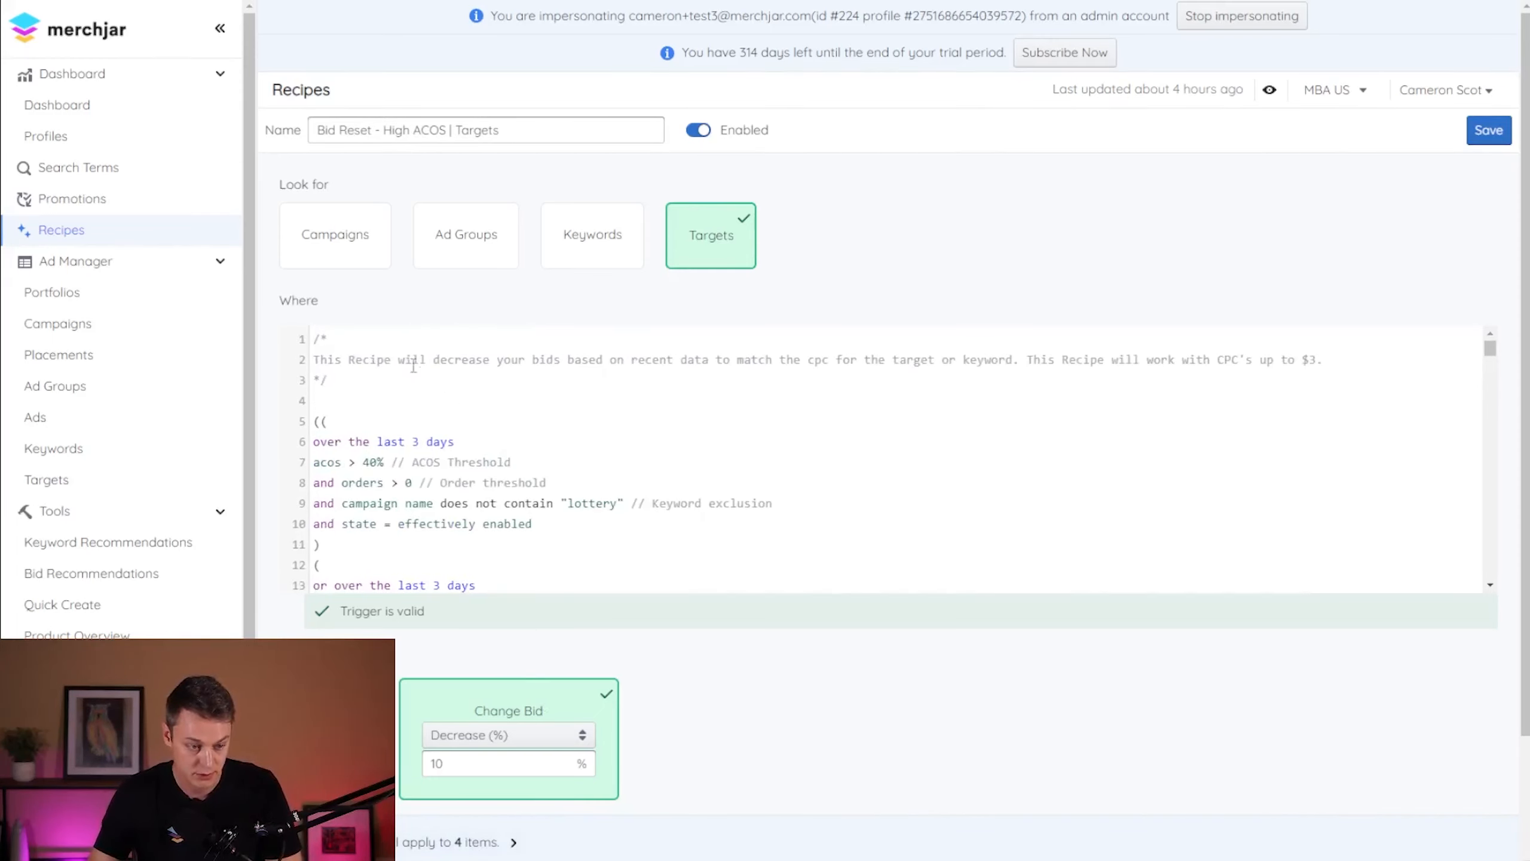
{"action": "left_click", "coordinate": [1488, 130]}
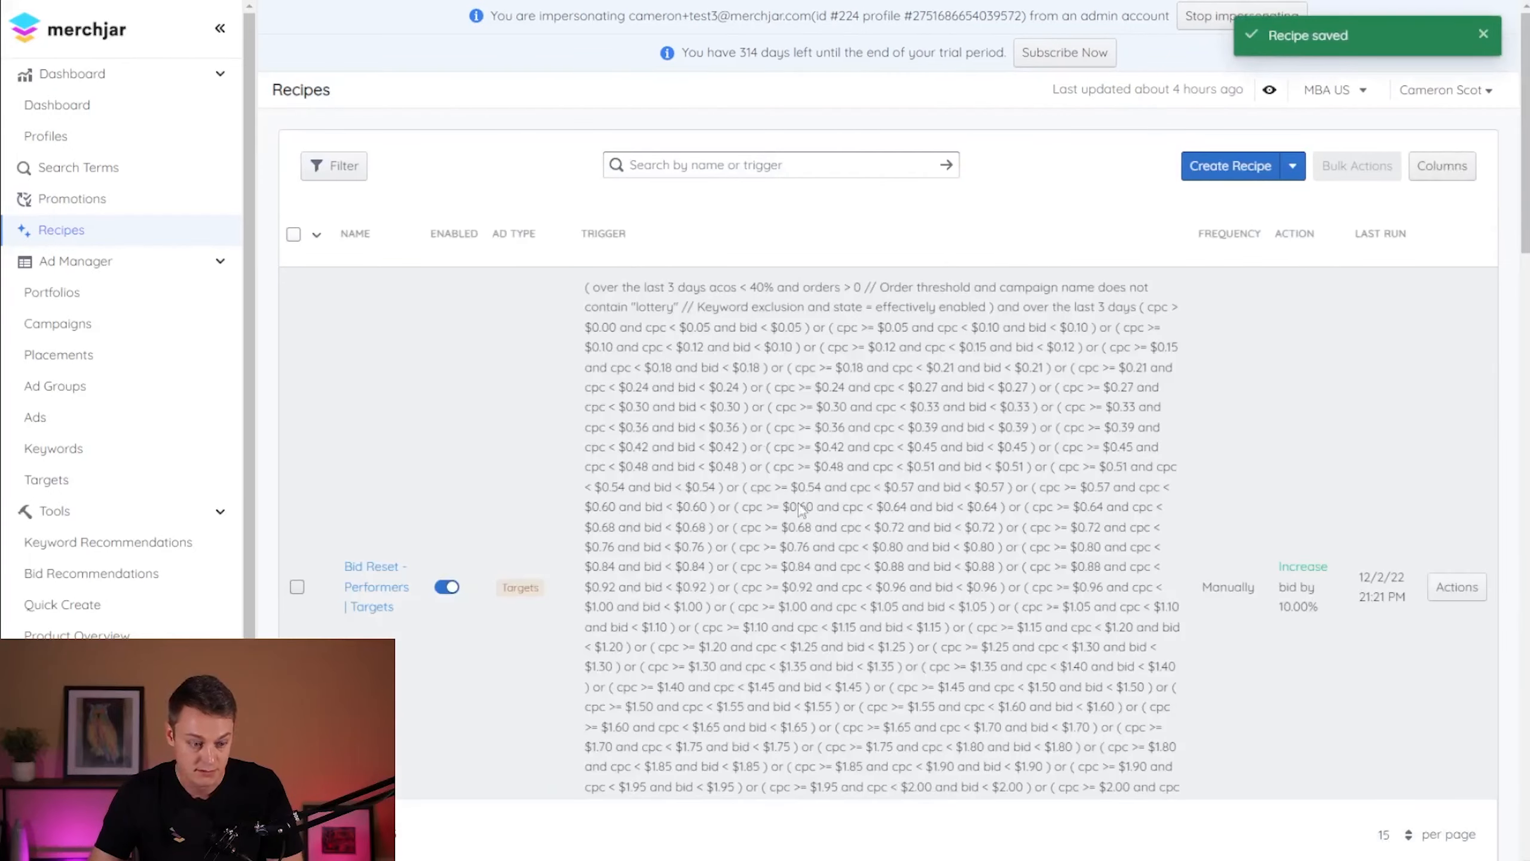
- Run the "Bid Reset - High ACOS | Targets" recipe now and confirm the run
{"action": "scroll", "coordinate": [703, 512], "scroll_direction": "down", "scroll_amount": 10}
{"action": "scroll", "coordinate": [703, 512], "scroll_direction": "down", "scroll_amount": 7}
{"action": "left_click", "coordinate": [1457, 390]}
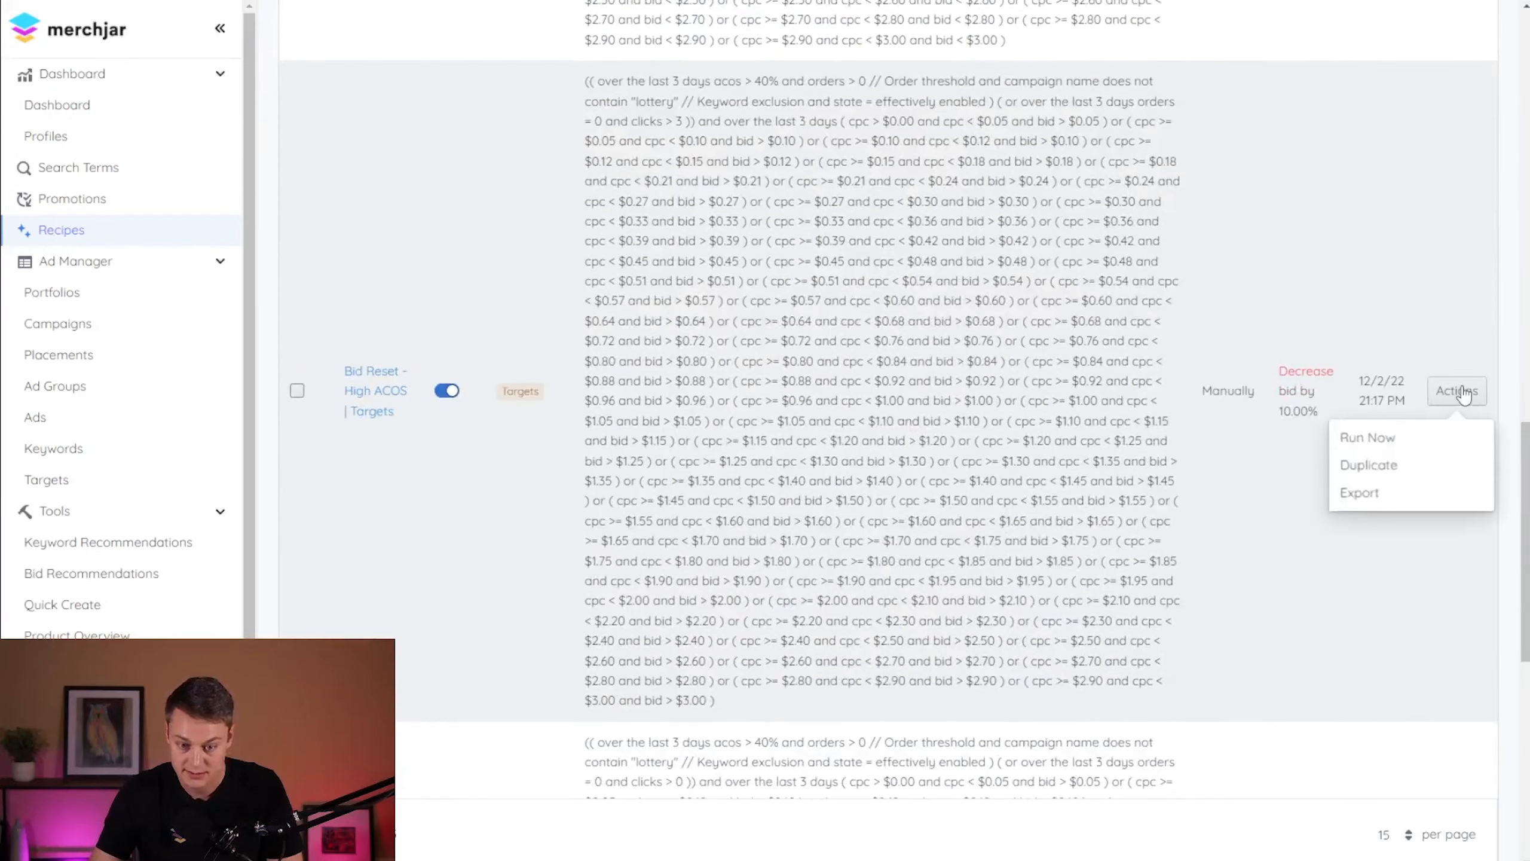
{"action": "left_click", "coordinate": [1407, 437]}
{"action": "left_click", "coordinate": [968, 474]}
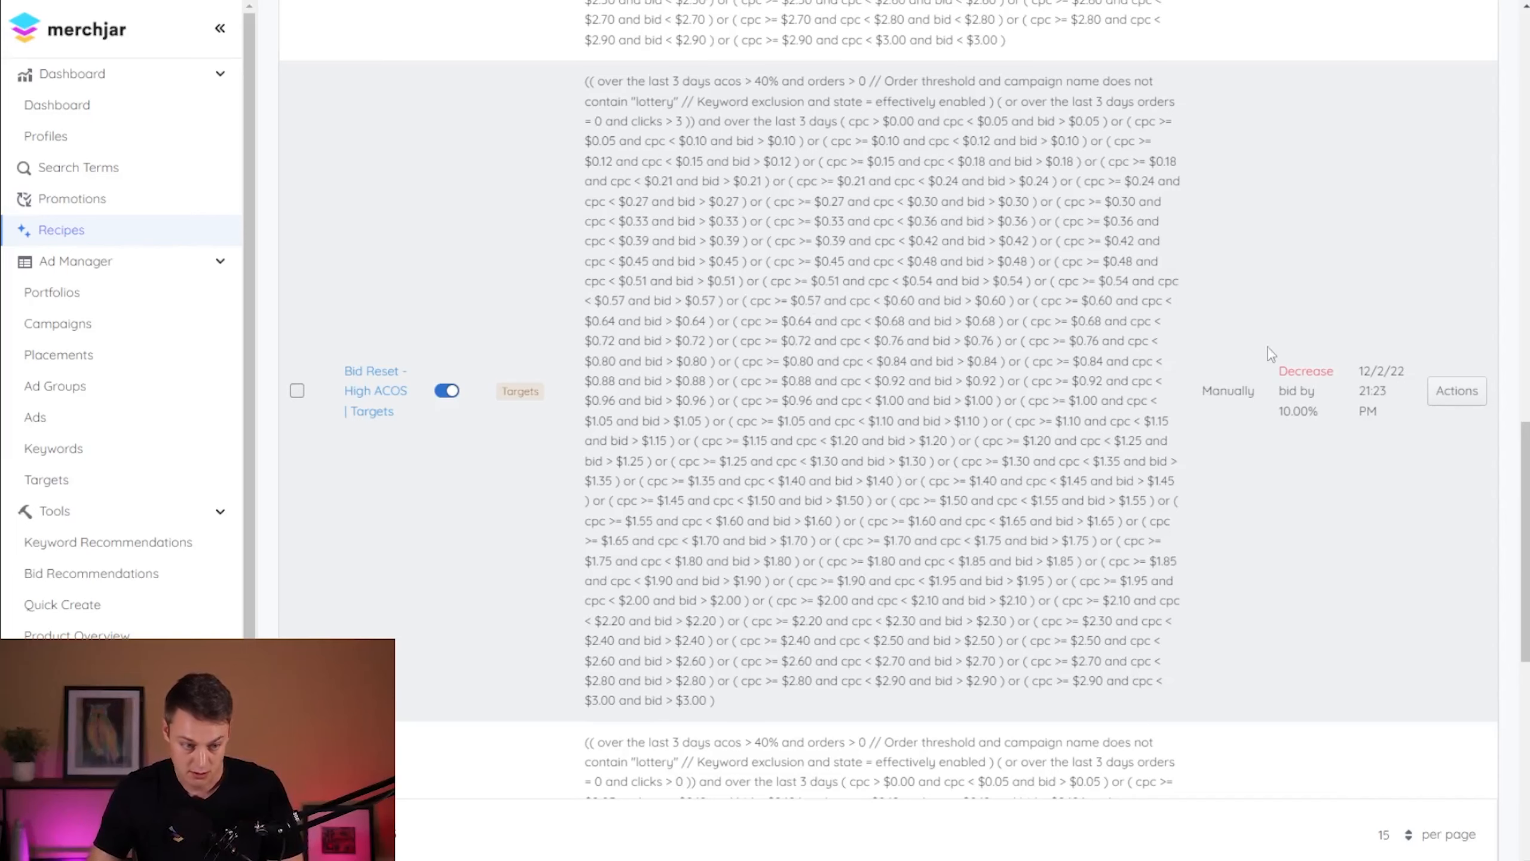
- Run the "Bid Reset - High ACOS | Targets" recipe a second time and confirm the run
{"action": "left_click", "coordinate": [1470, 391]}
{"action": "left_click", "coordinate": [1407, 437]}
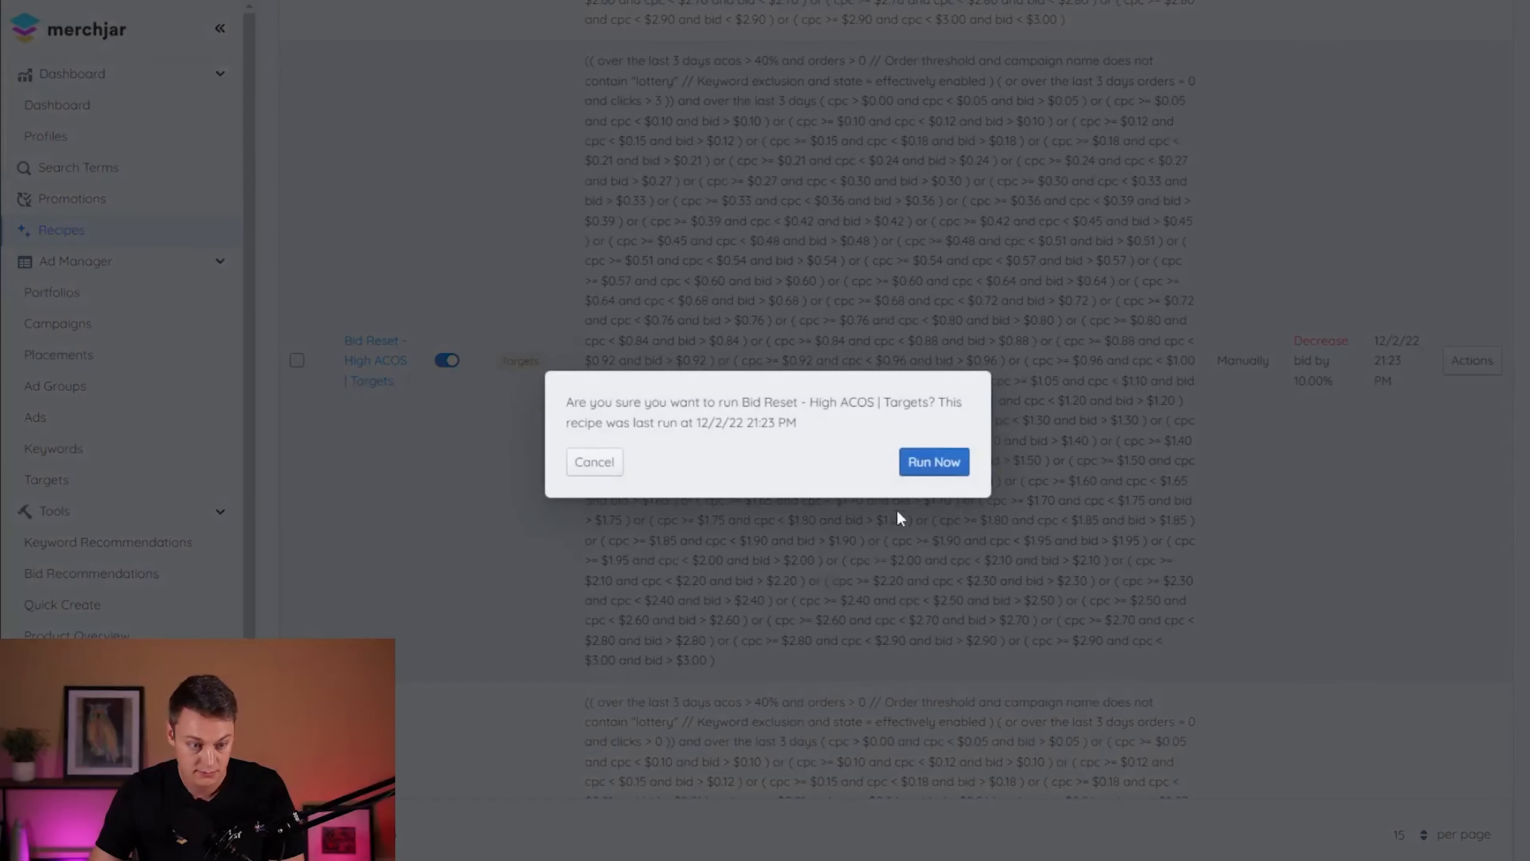
{"action": "left_click", "coordinate": [925, 474]}
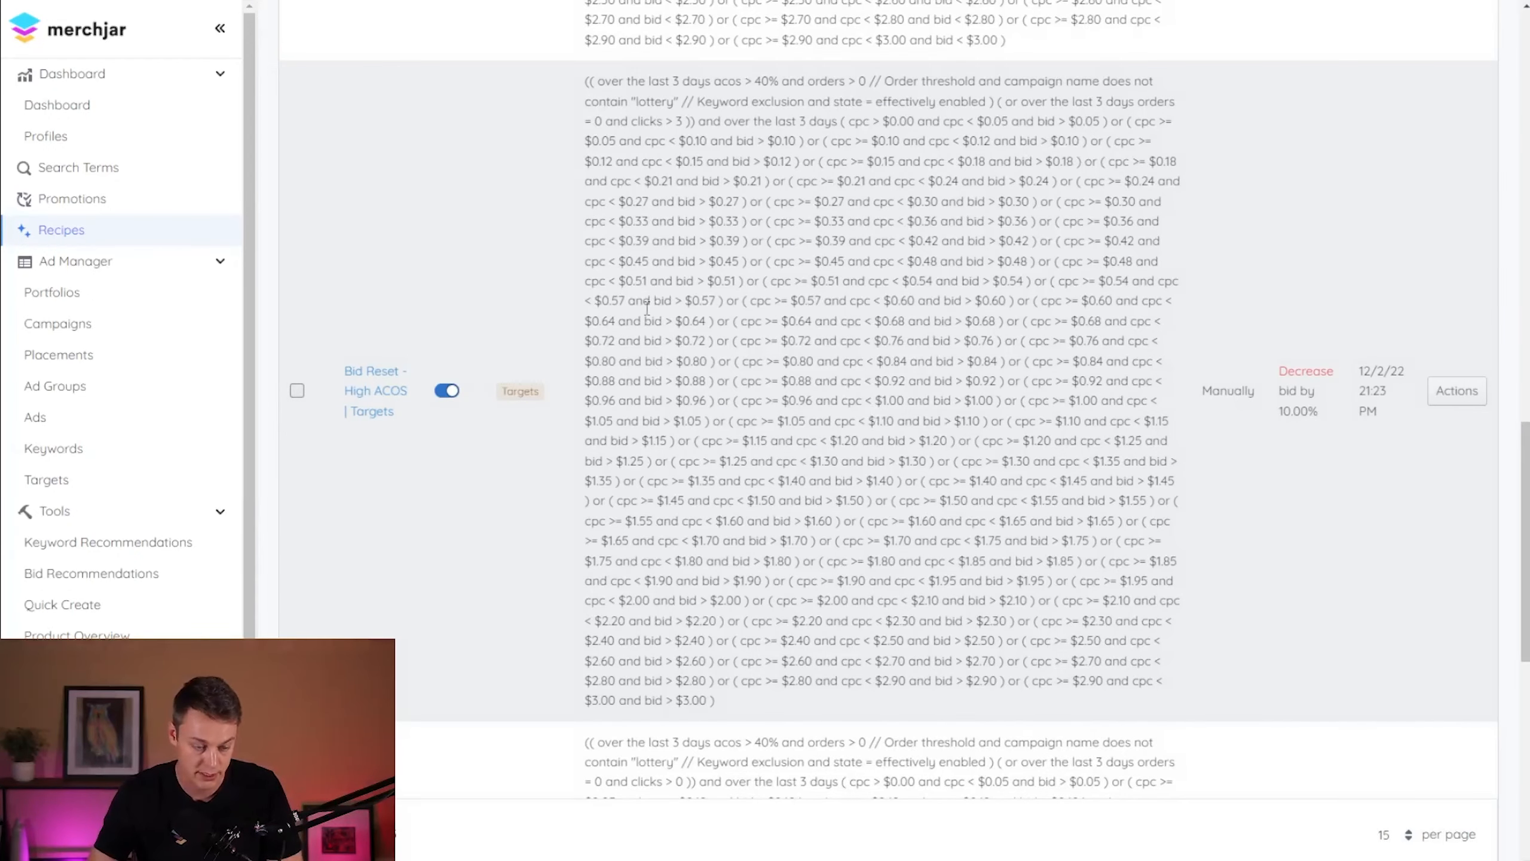
- Open the "Bid Reset - High ACOS | Keywords" recipe, change its zero-order condition to clicks > 3 and save it
{"action": "scroll", "coordinate": [646, 307], "scroll_direction": "down", "scroll_amount": 6}
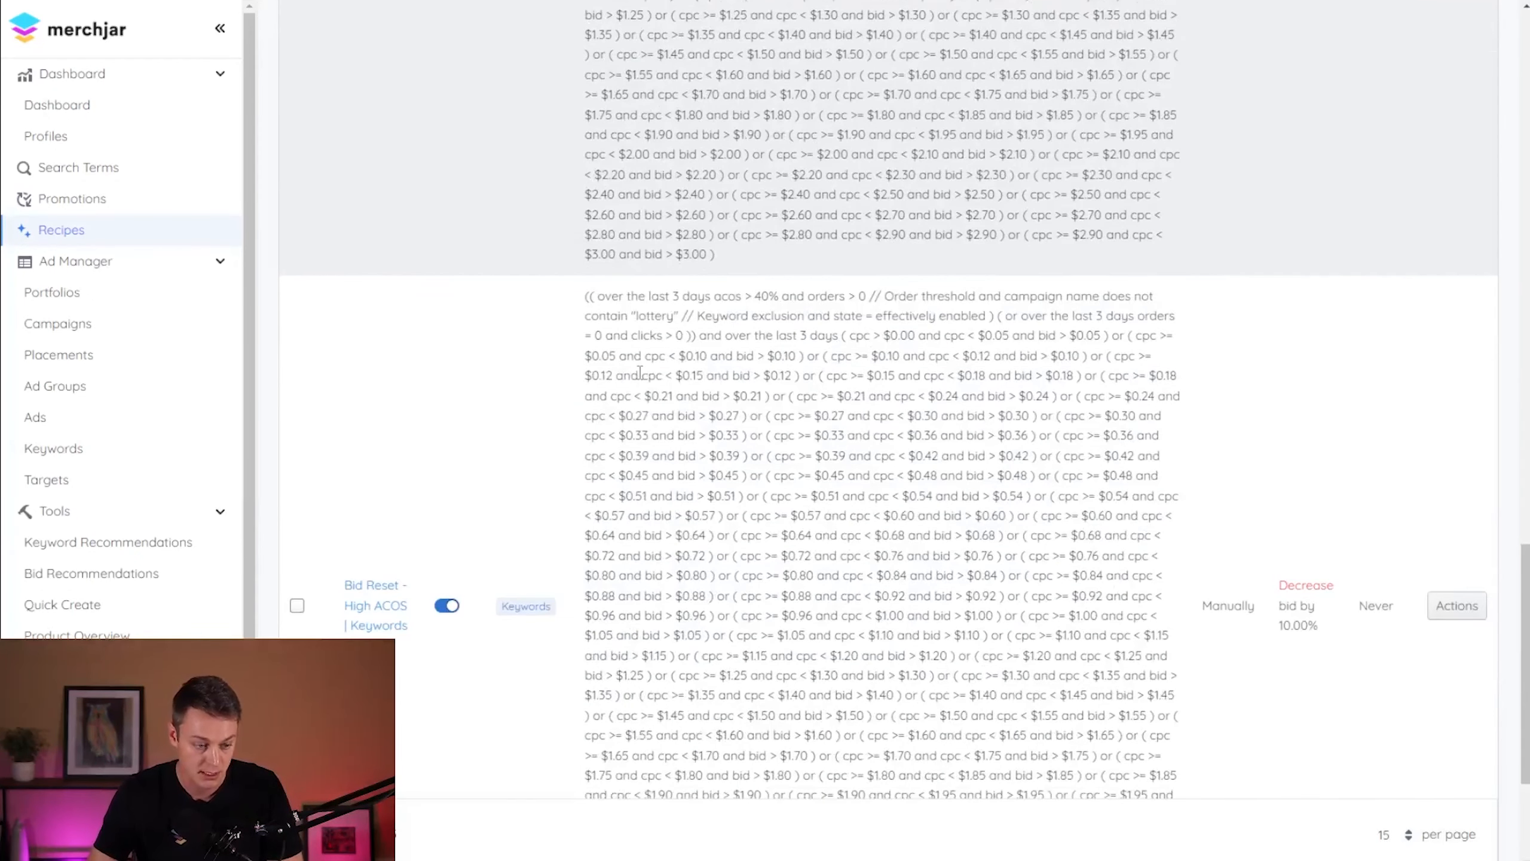
{"action": "left_click", "coordinate": [377, 621]}
{"action": "scroll", "coordinate": [444, 468], "scroll_direction": "down", "scroll_amount": 2}
{"action": "left_click", "coordinate": [428, 475]}
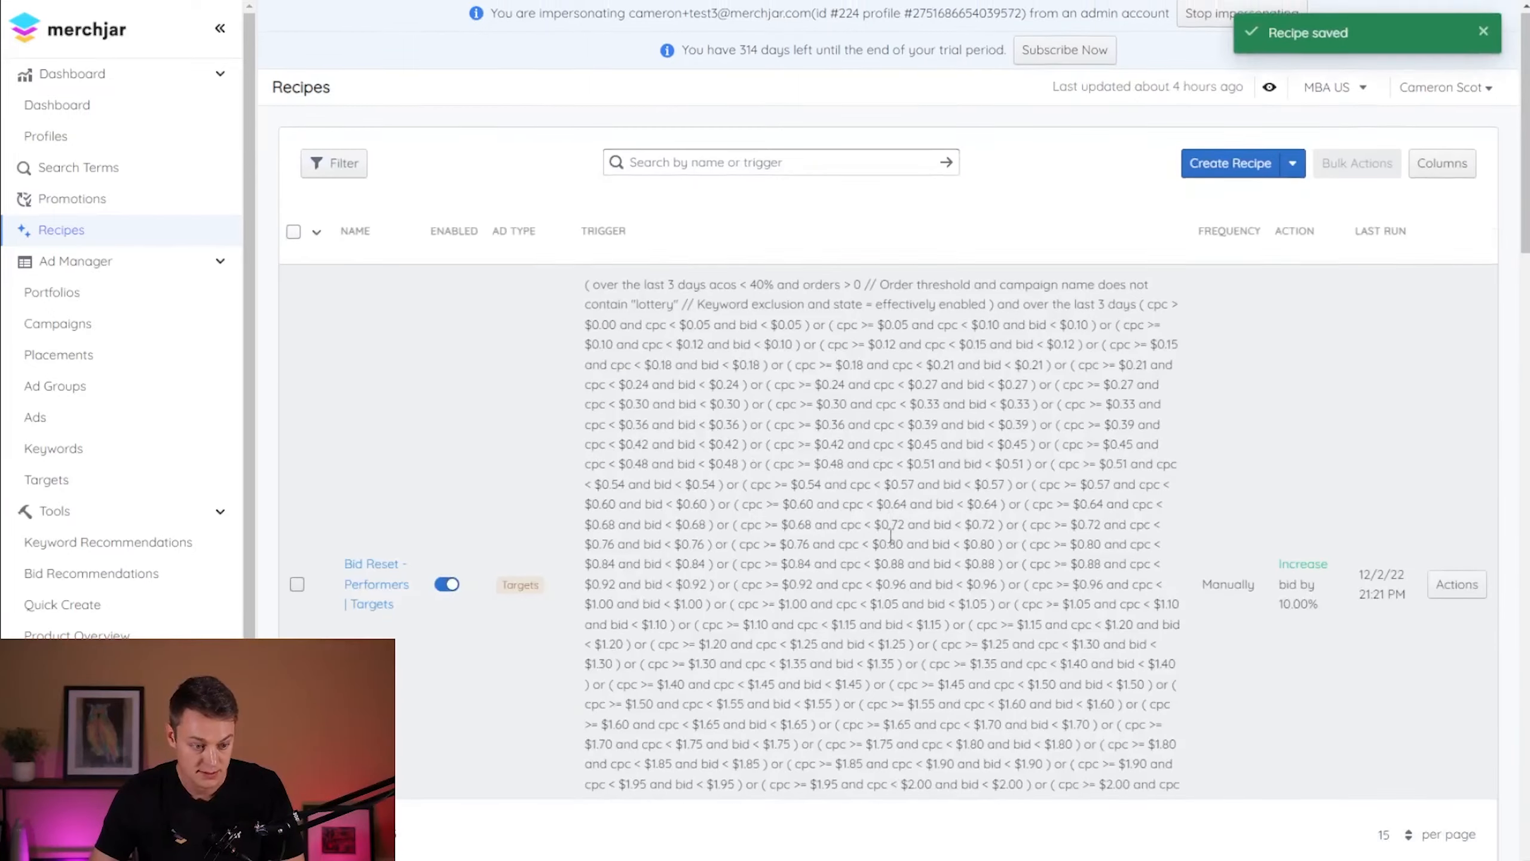
- Run the "Bid Reset - High ACOS | Keywords" recipe now and confirm the run
{"action": "scroll", "coordinate": [895, 532], "scroll_direction": "down", "scroll_amount": 15}
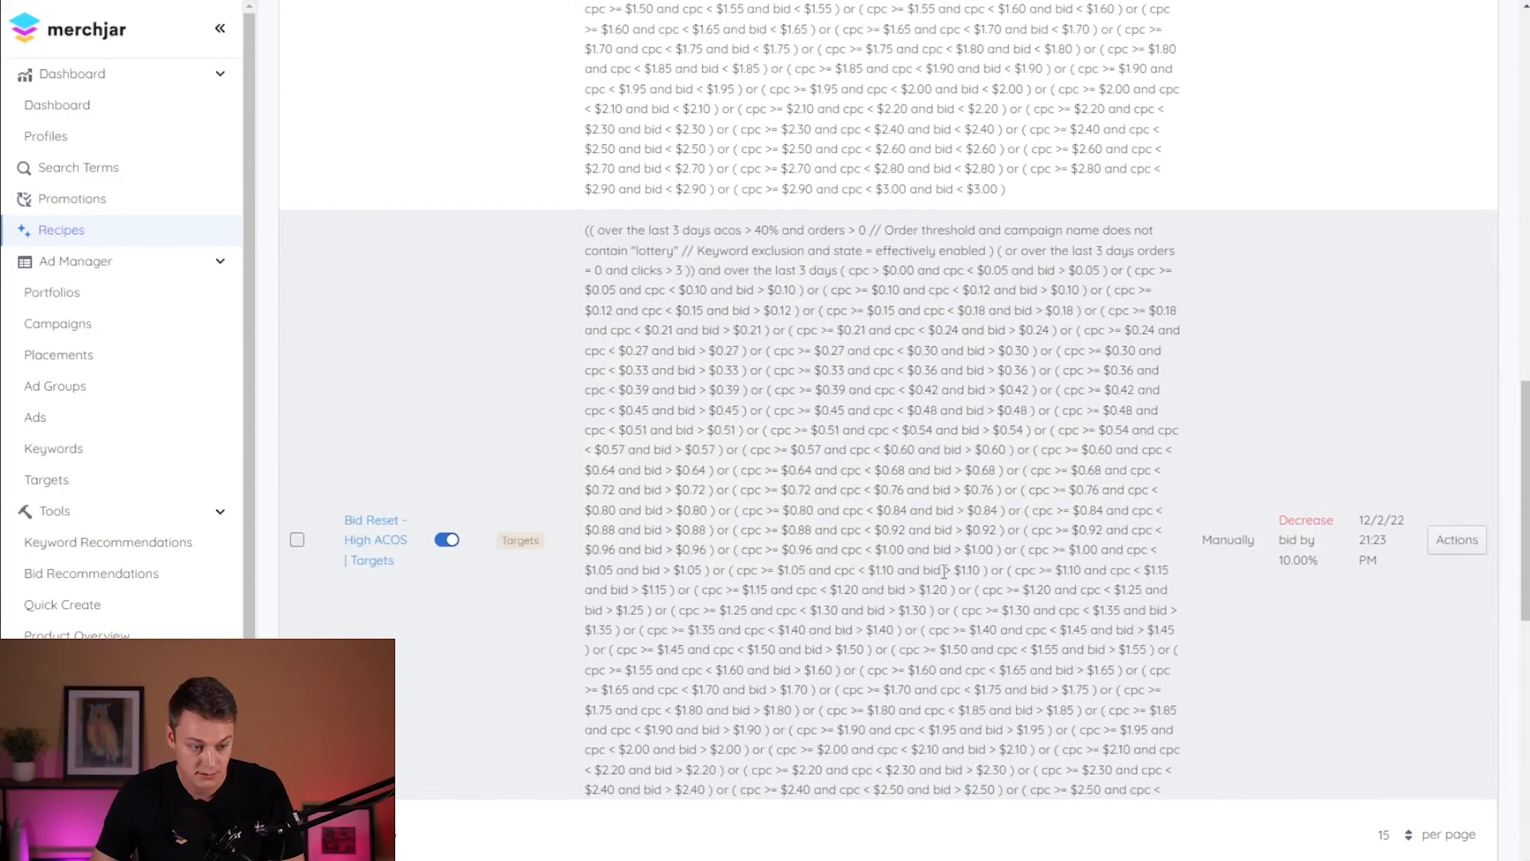
{"action": "scroll", "coordinate": [944, 571], "scroll_direction": "down", "scroll_amount": 10}
{"action": "left_click", "coordinate": [1456, 359]}
{"action": "left_click", "coordinate": [1428, 395]}
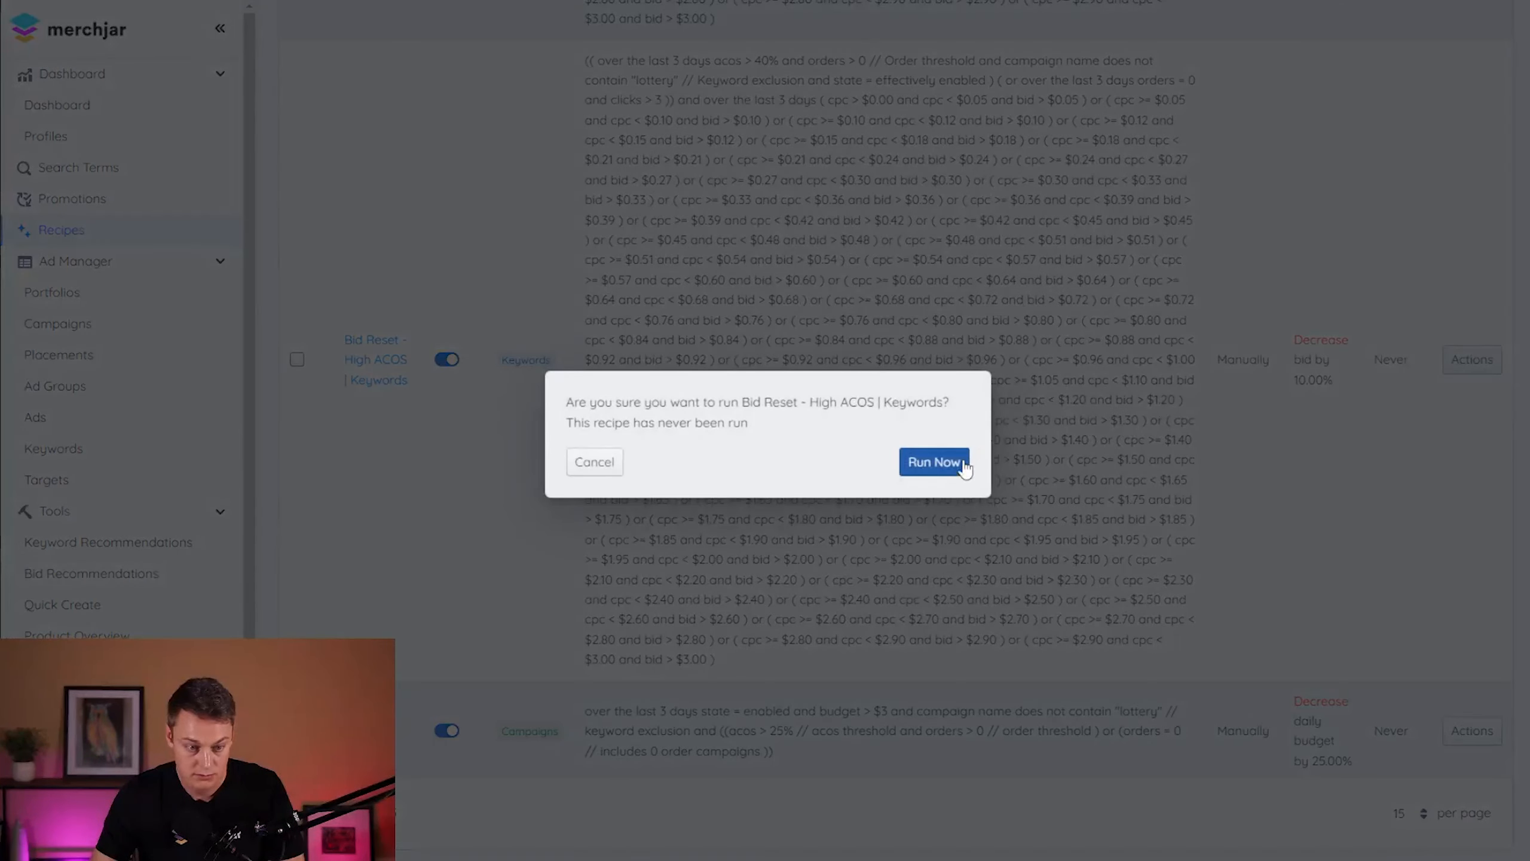
{"action": "left_click", "coordinate": [934, 462]}
- Run the "Bid Reset - High ACOS | Keywords" recipe a second time and confirm the run
{"action": "left_click", "coordinate": [1471, 360]}
{"action": "left_click", "coordinate": [1433, 395]}
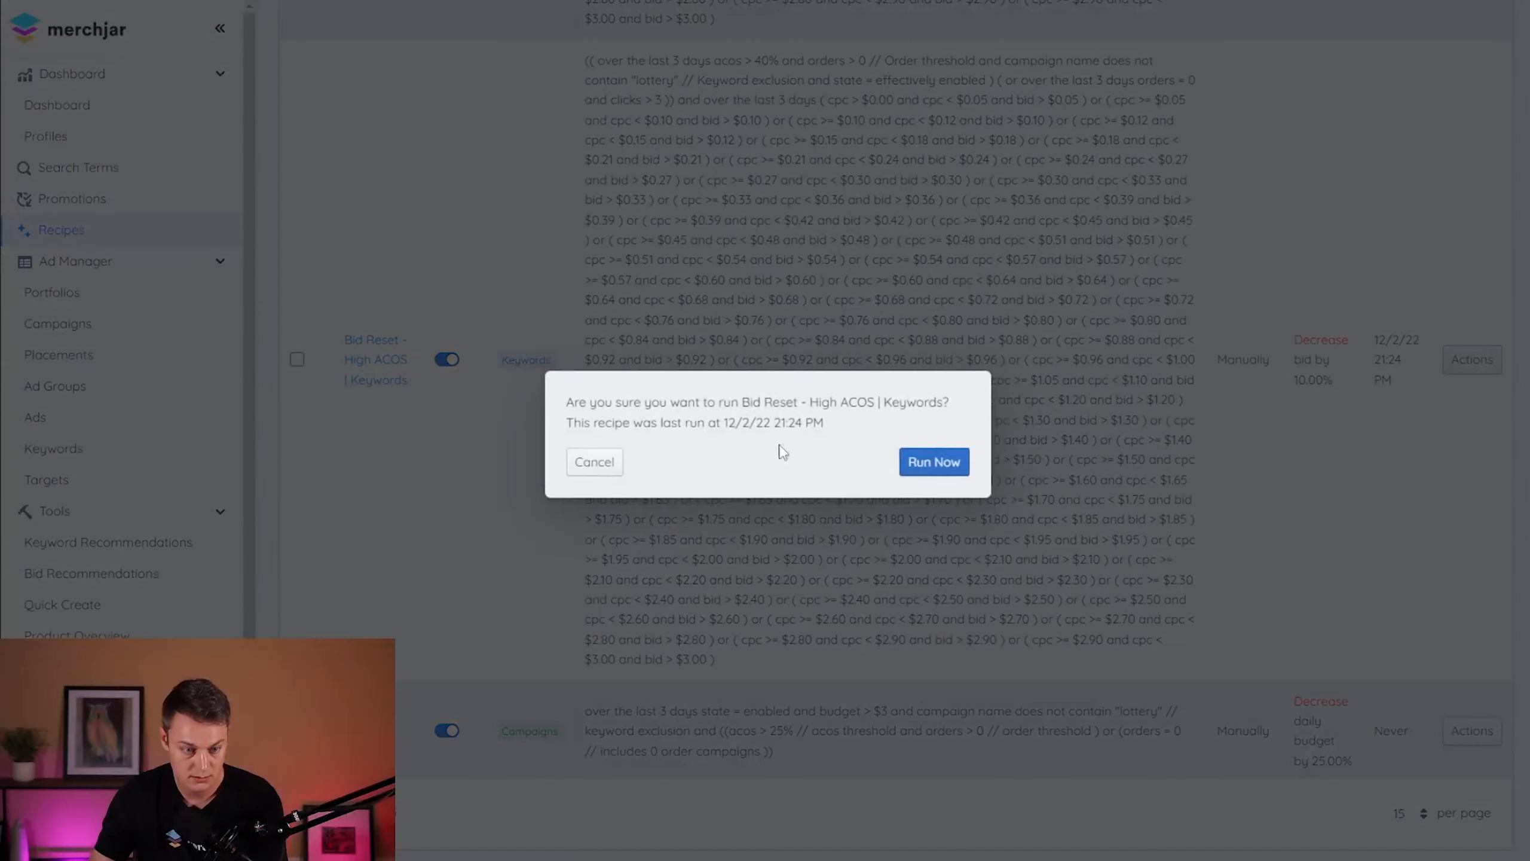
{"action": "left_click", "coordinate": [933, 462]}
{"action": "scroll", "coordinate": [932, 462], "scroll_direction": "up", "scroll_amount": 15}
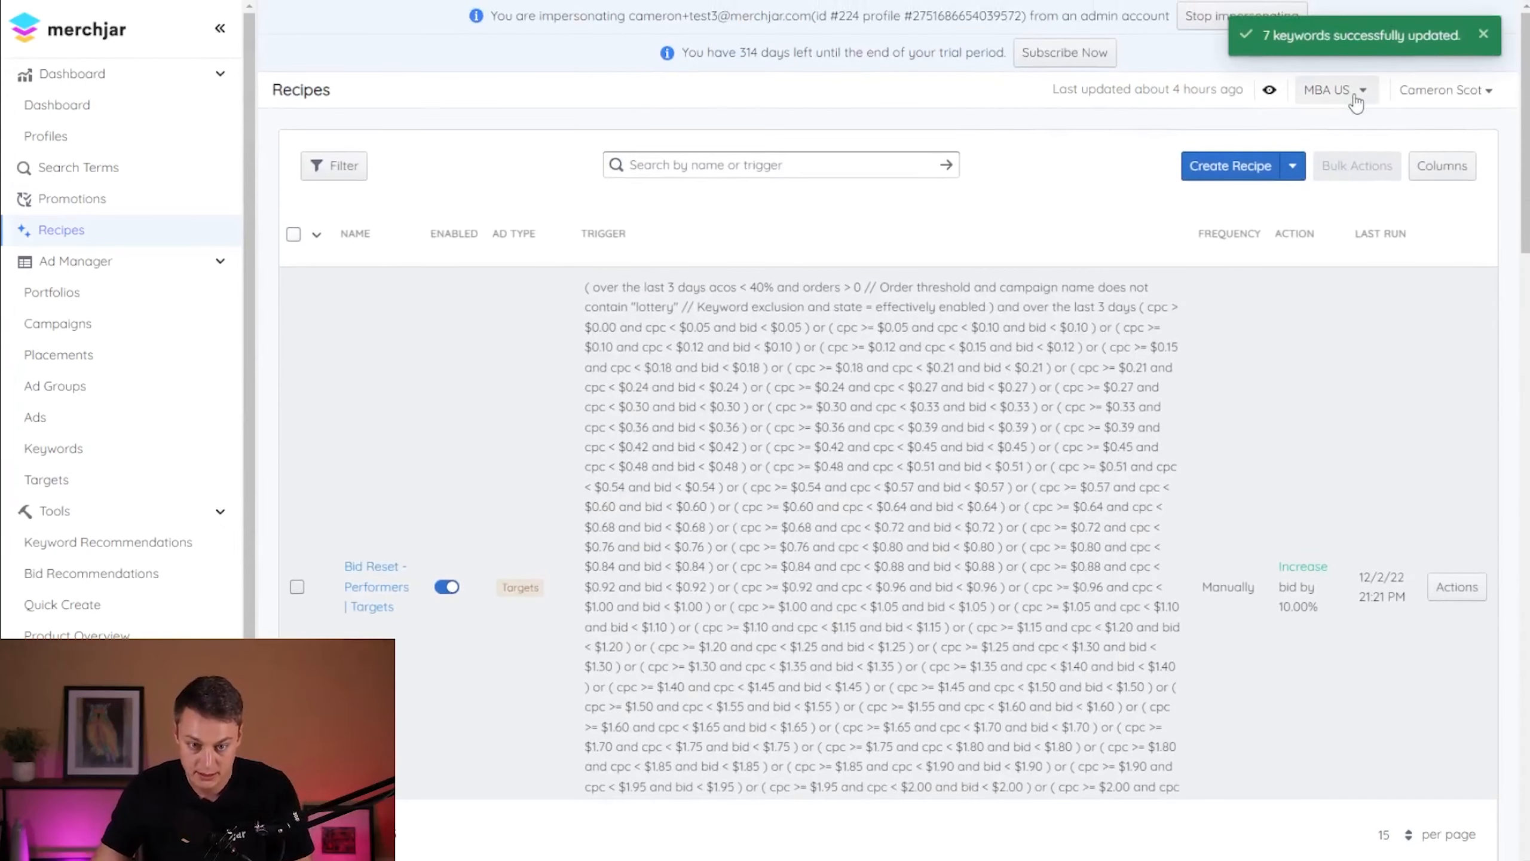